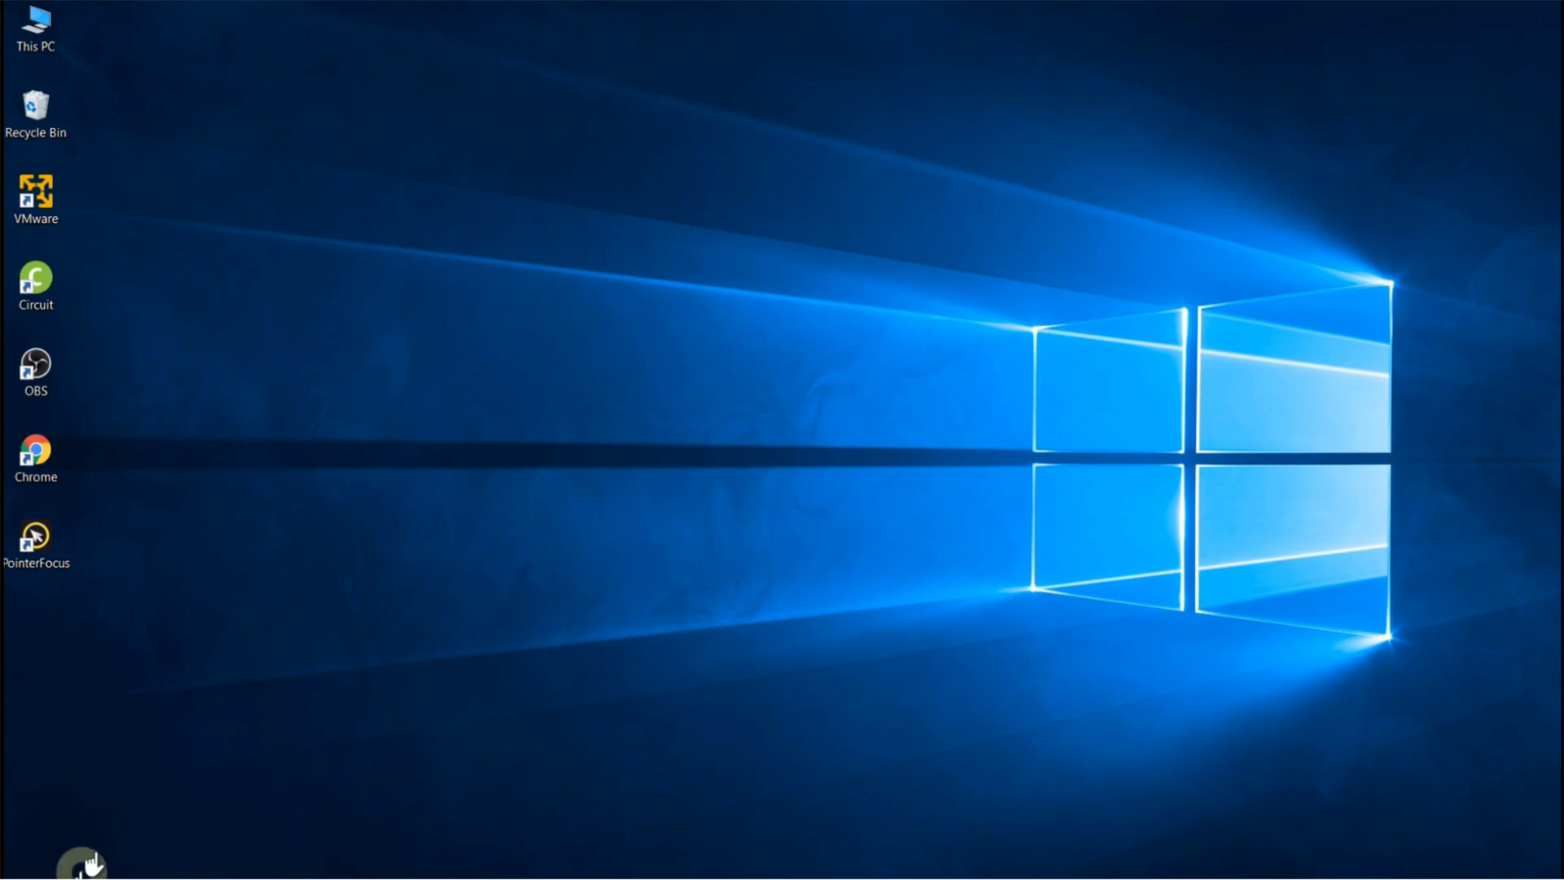
# Find and expand the DIGSI 4 program group in the Start menu to reach DIGSI V4.93
pyautogui.click(22, 862)
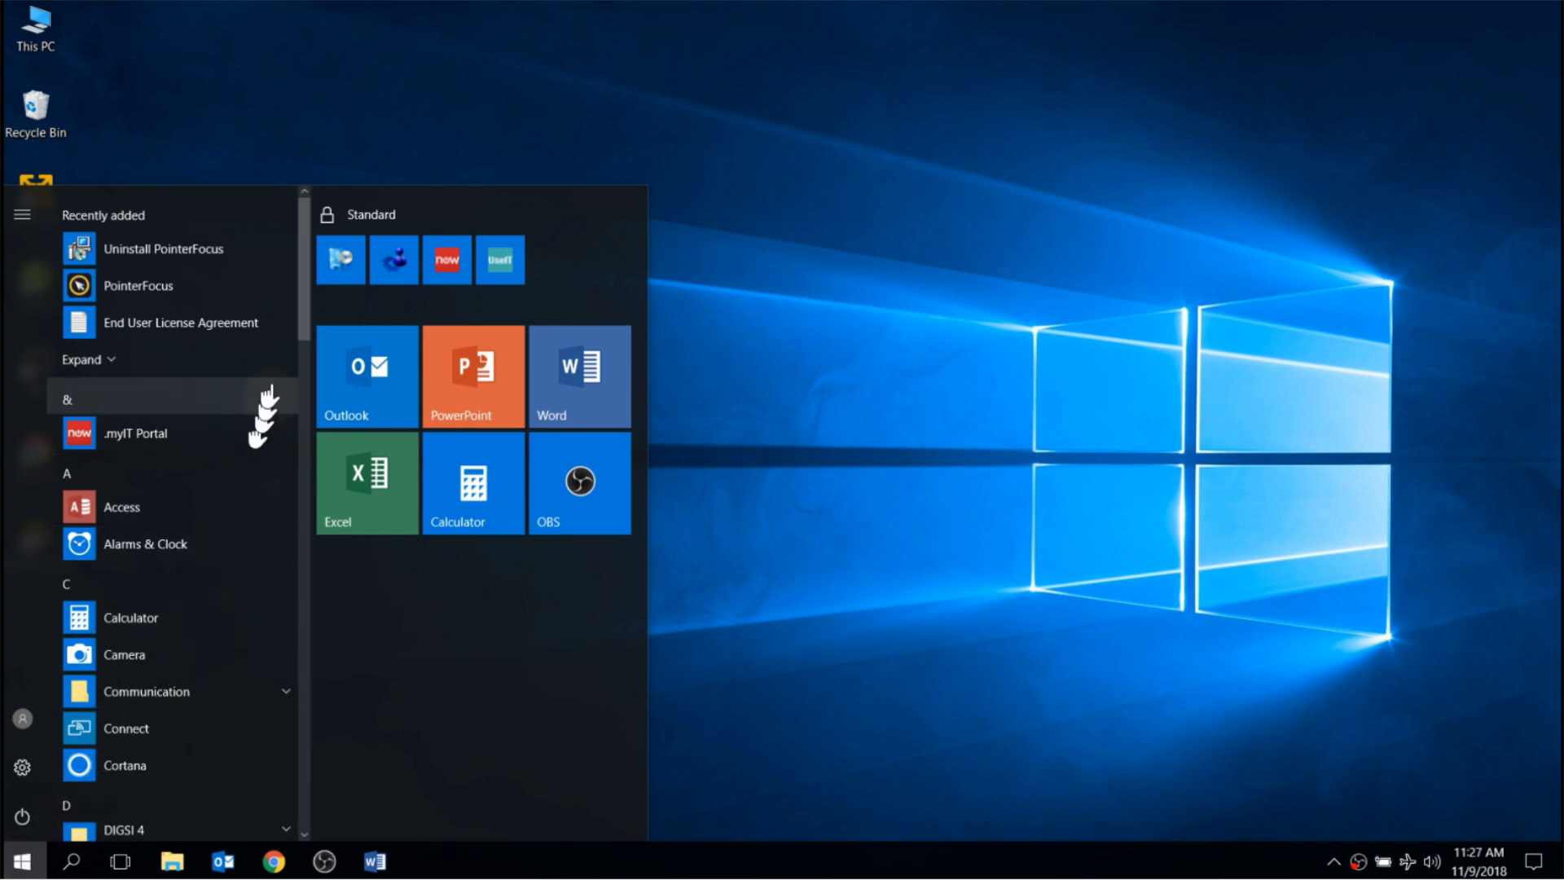
pyautogui.moveTo(303, 309)
pyautogui.moveTo(303, 310); pyautogui.dragTo(307, 408)
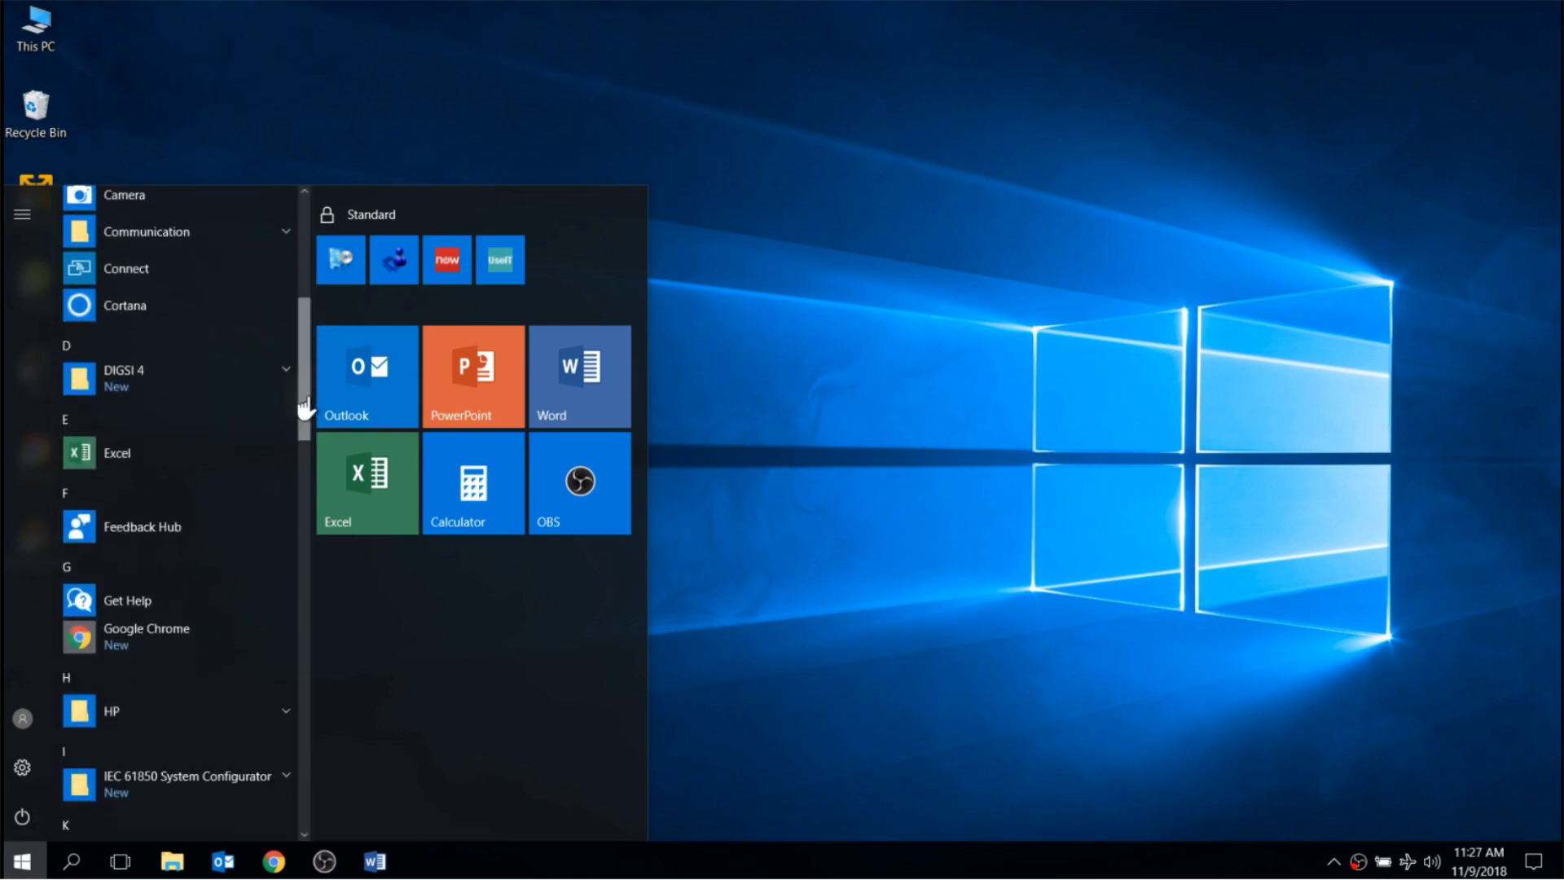
pyautogui.click(141, 389)
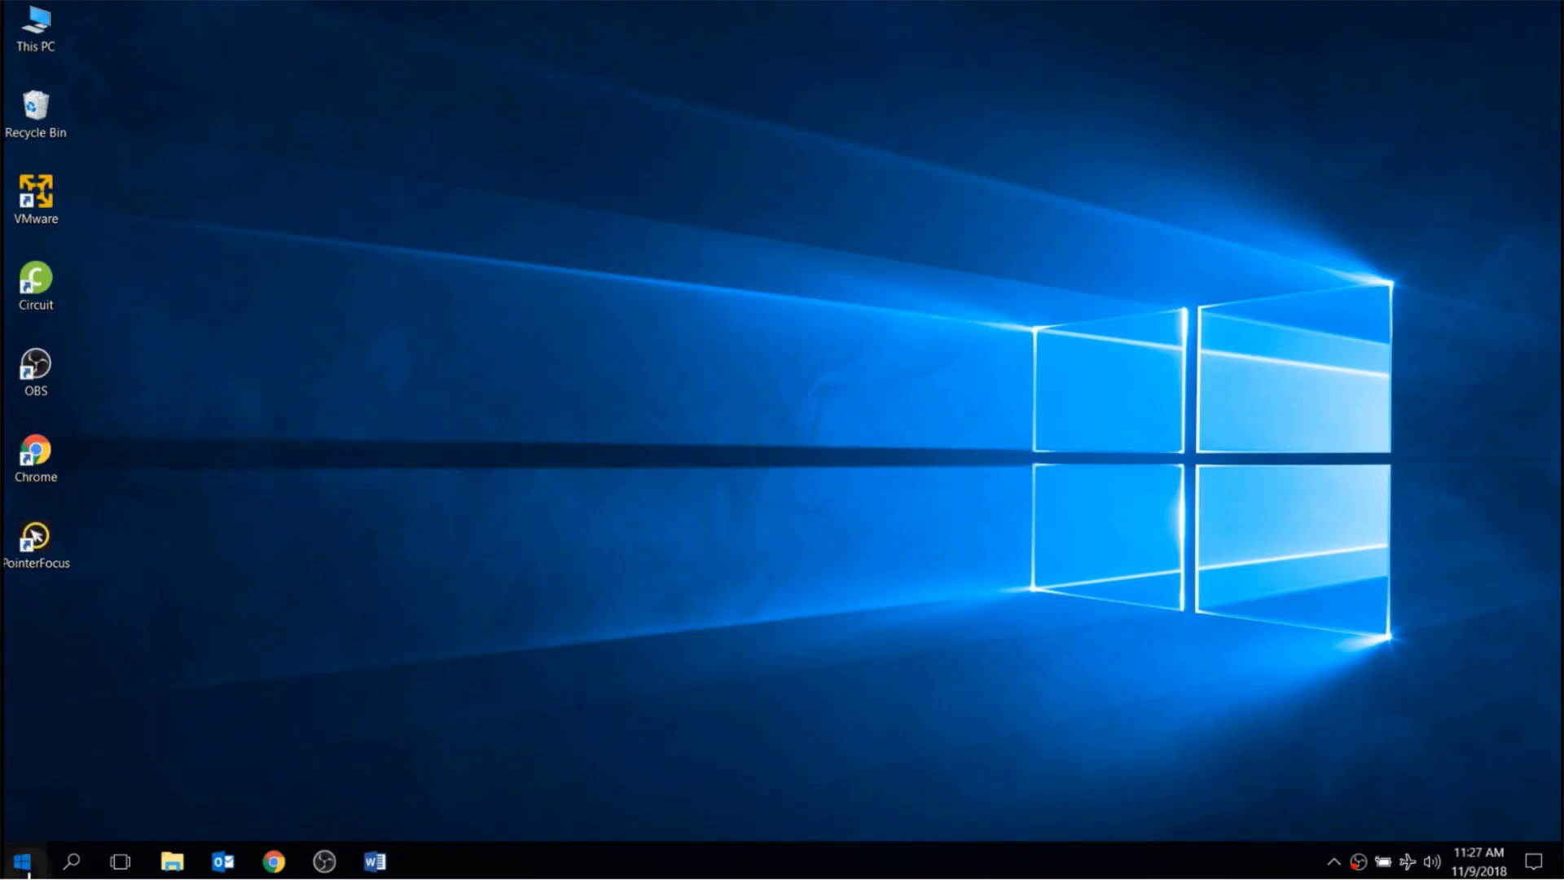
pyautogui.click(22, 861)
pyautogui.scroll(-5, 163, 488)
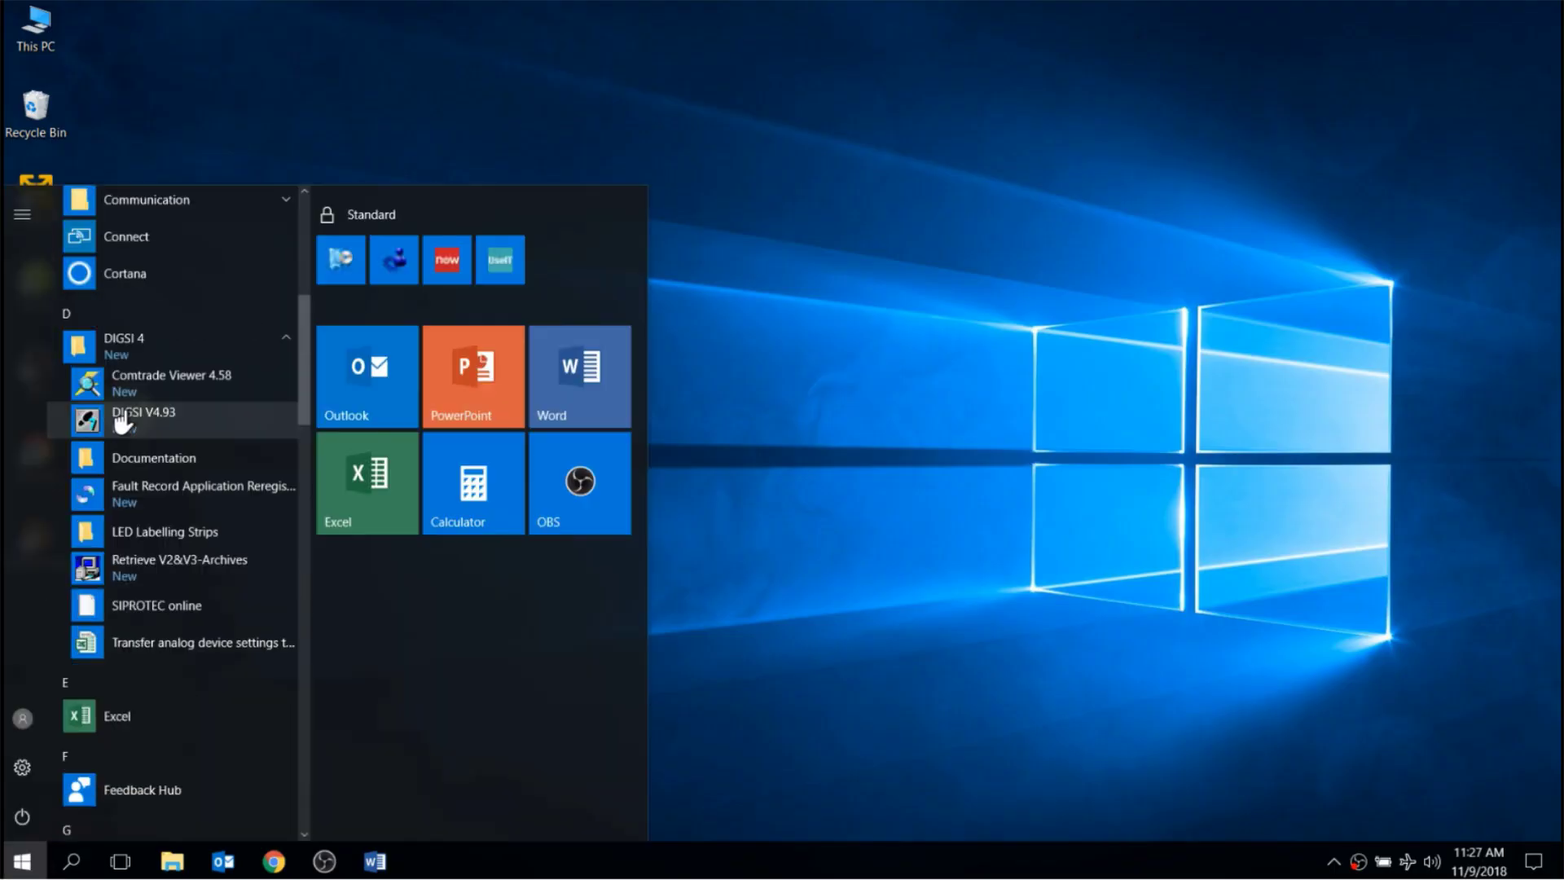
# Launch DIGSI V4.93, dismiss the telephony warning, and list the three master license keys
pyautogui.click(122, 419)
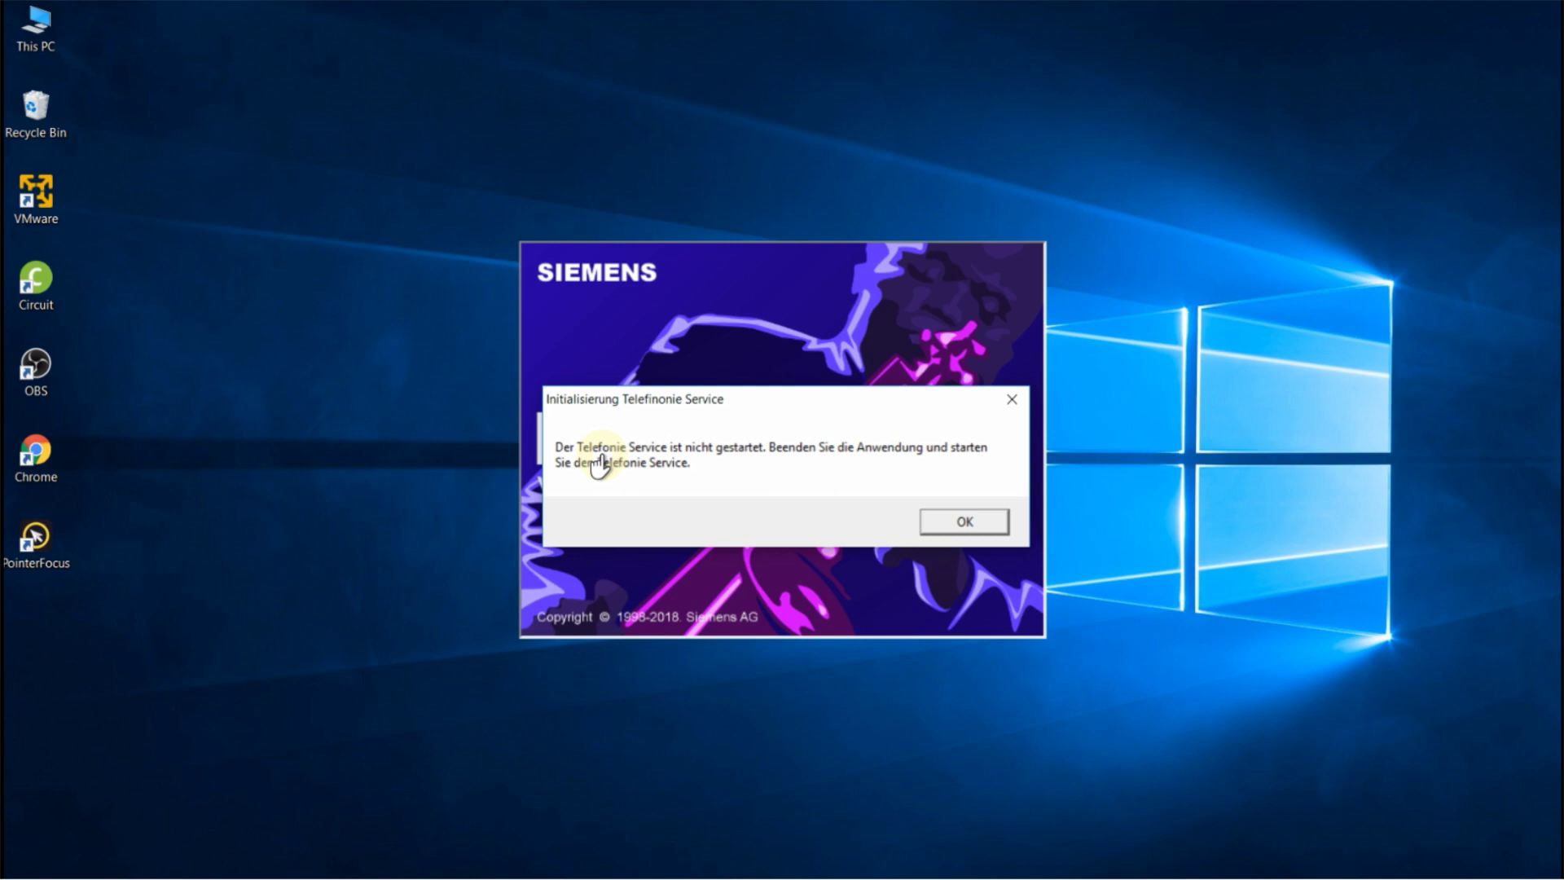
pyautogui.click(964, 520)
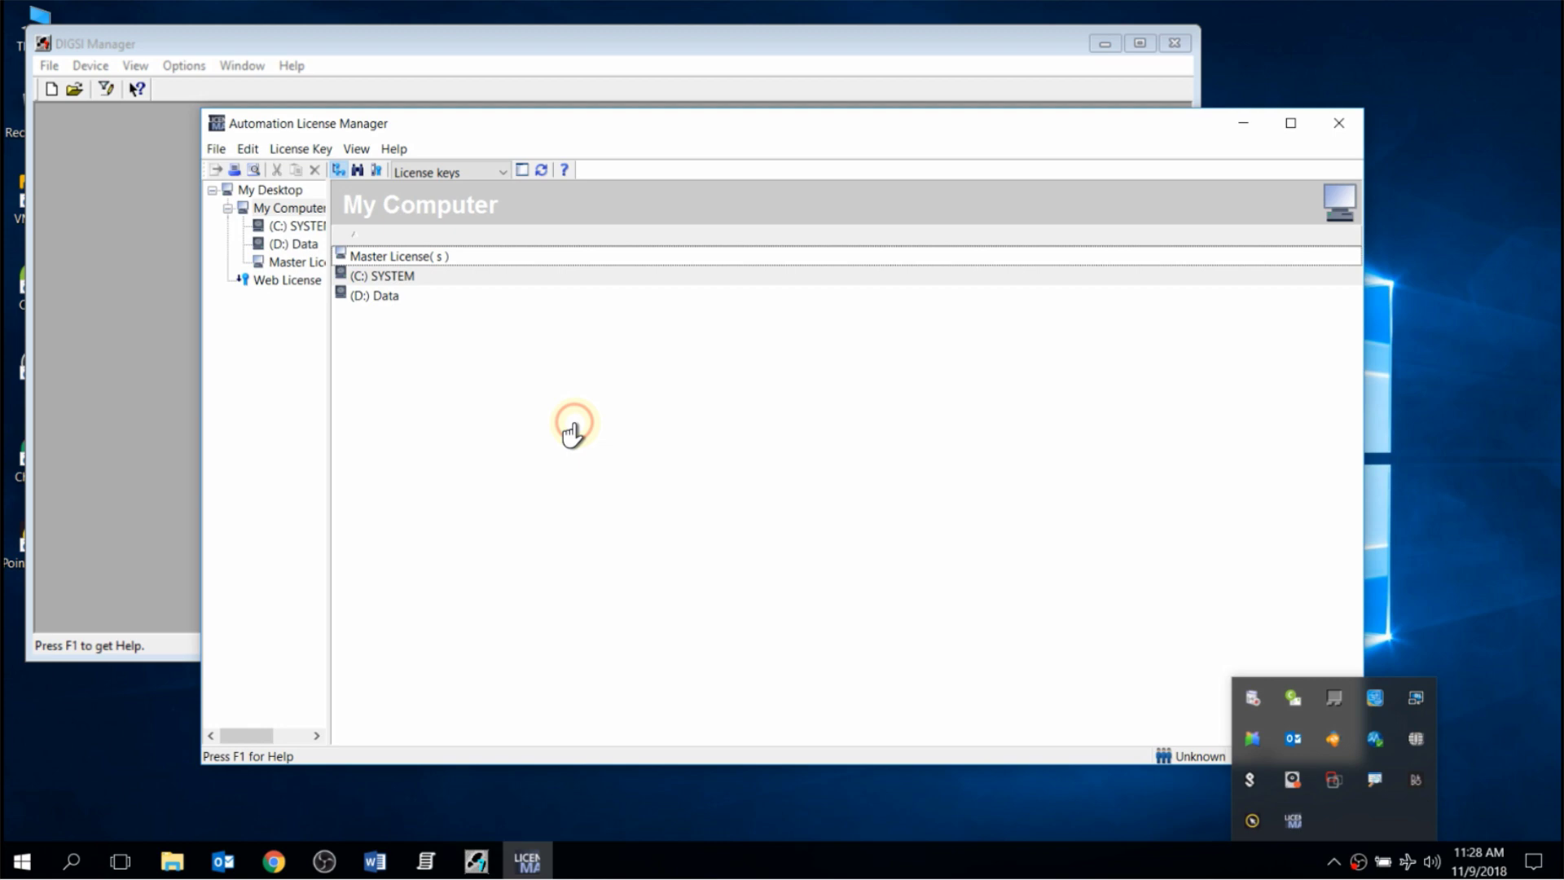
pyautogui.doubleClick(630, 254)
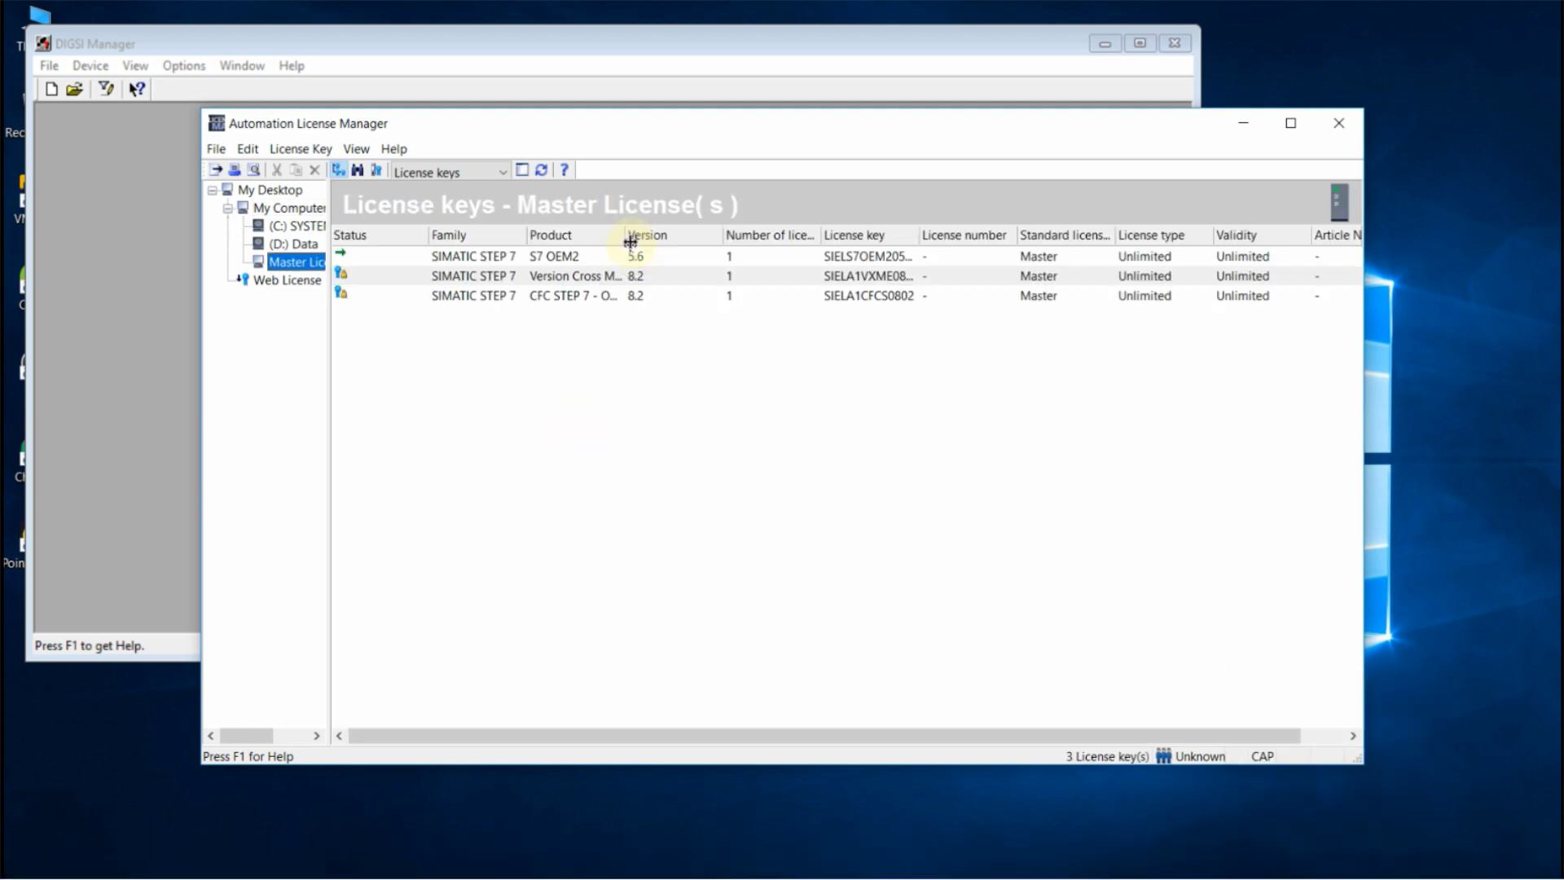
pyautogui.moveTo(630, 241); pyautogui.dragTo(697, 242)
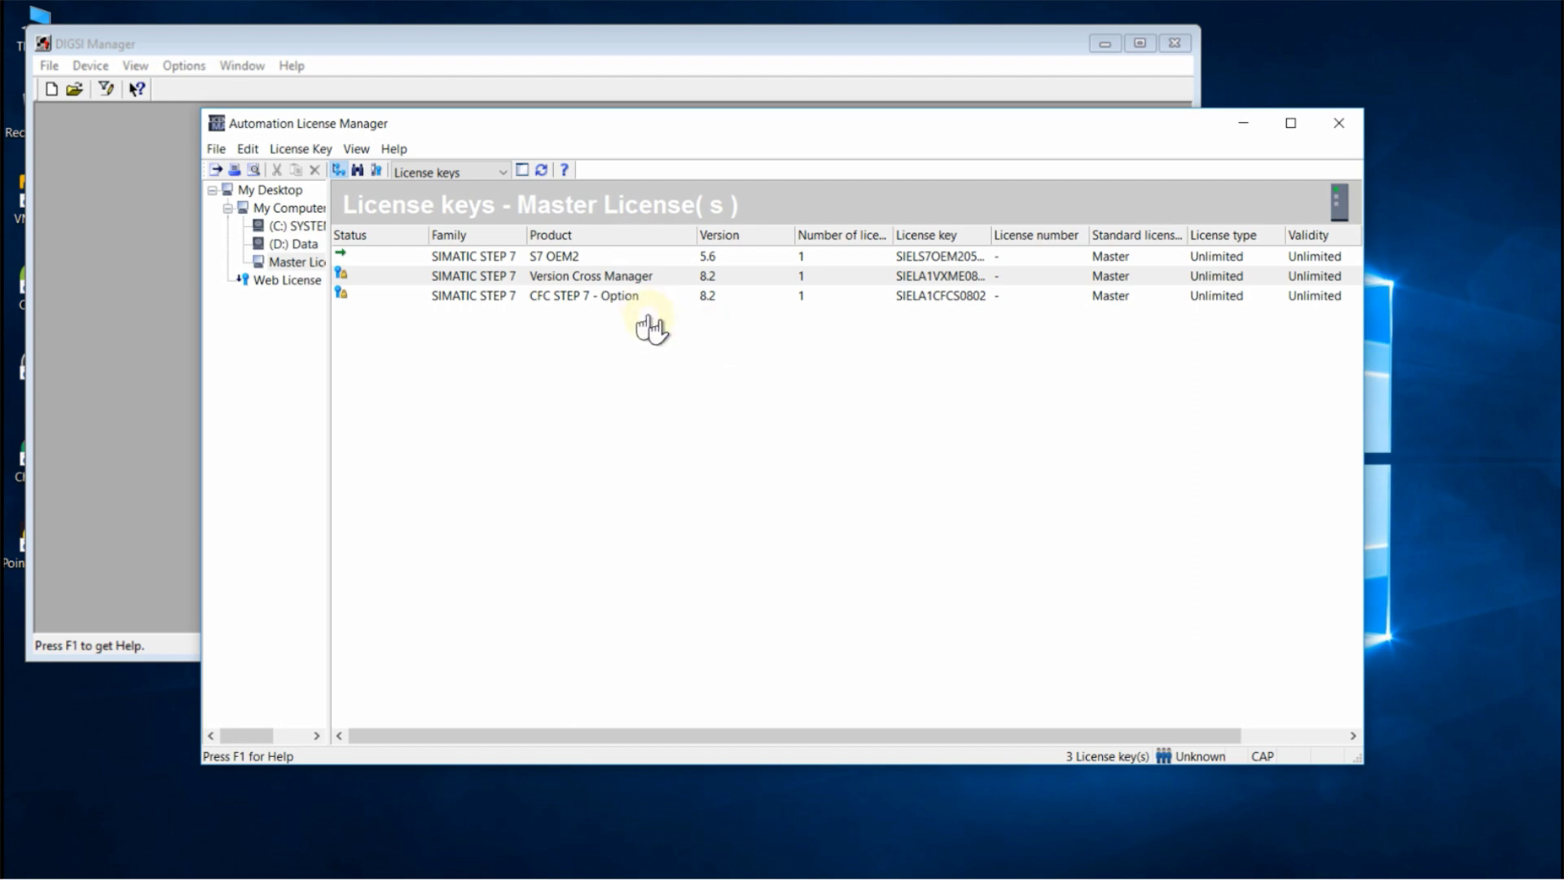
# Bring DIGSI Manager forward and start a new project named 'Test' under C:\Siemens\DIGSI4\D4PROJ
pyautogui.click(133, 432)
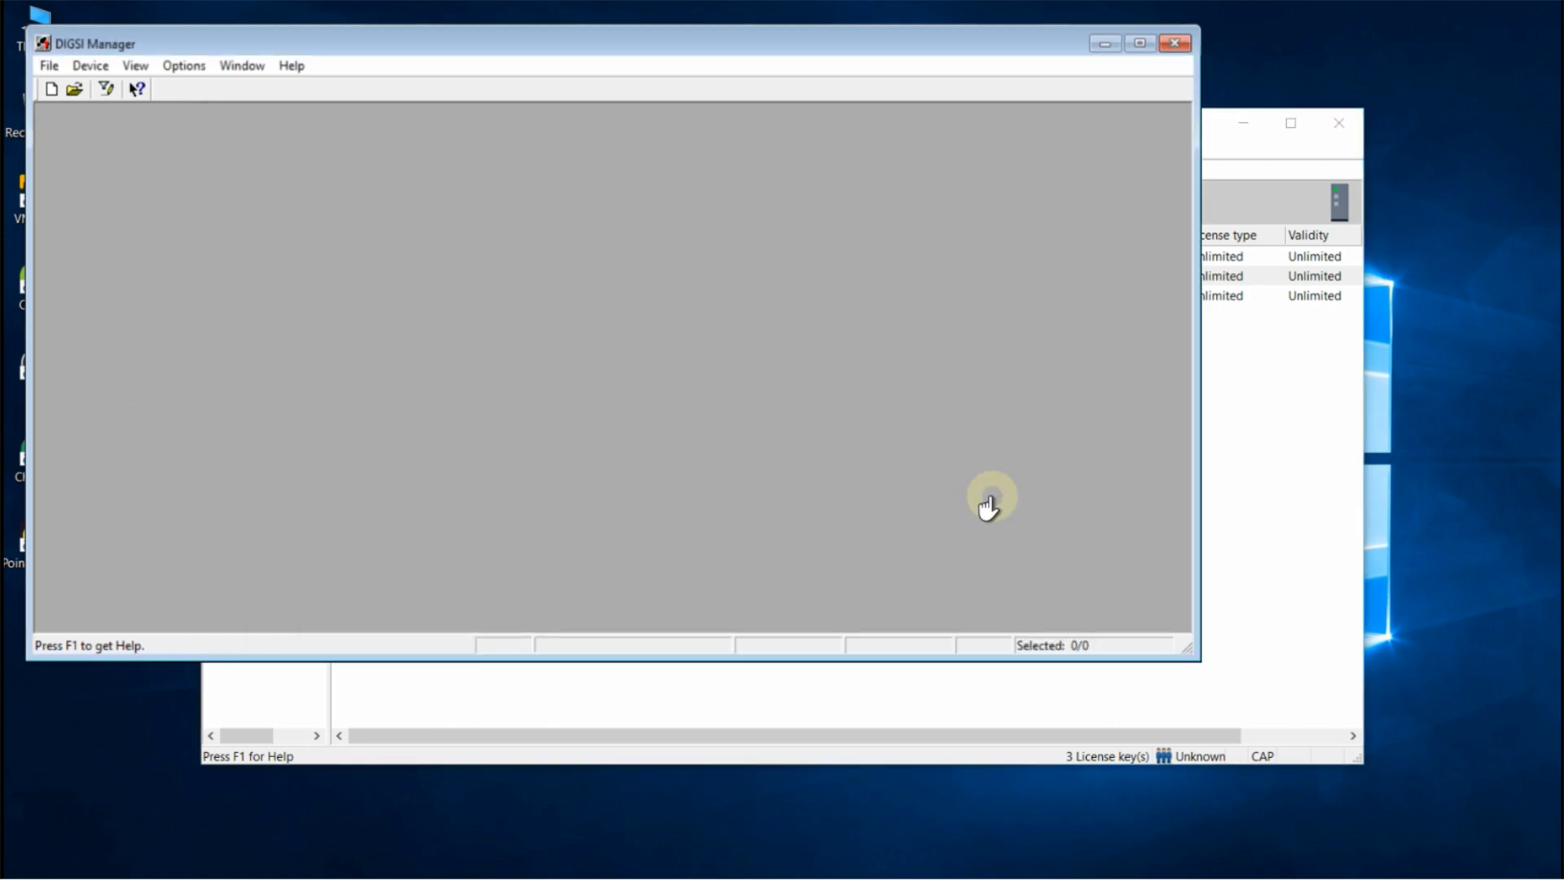
pyautogui.moveTo(893, 53); pyautogui.dragTo(1008, 76)
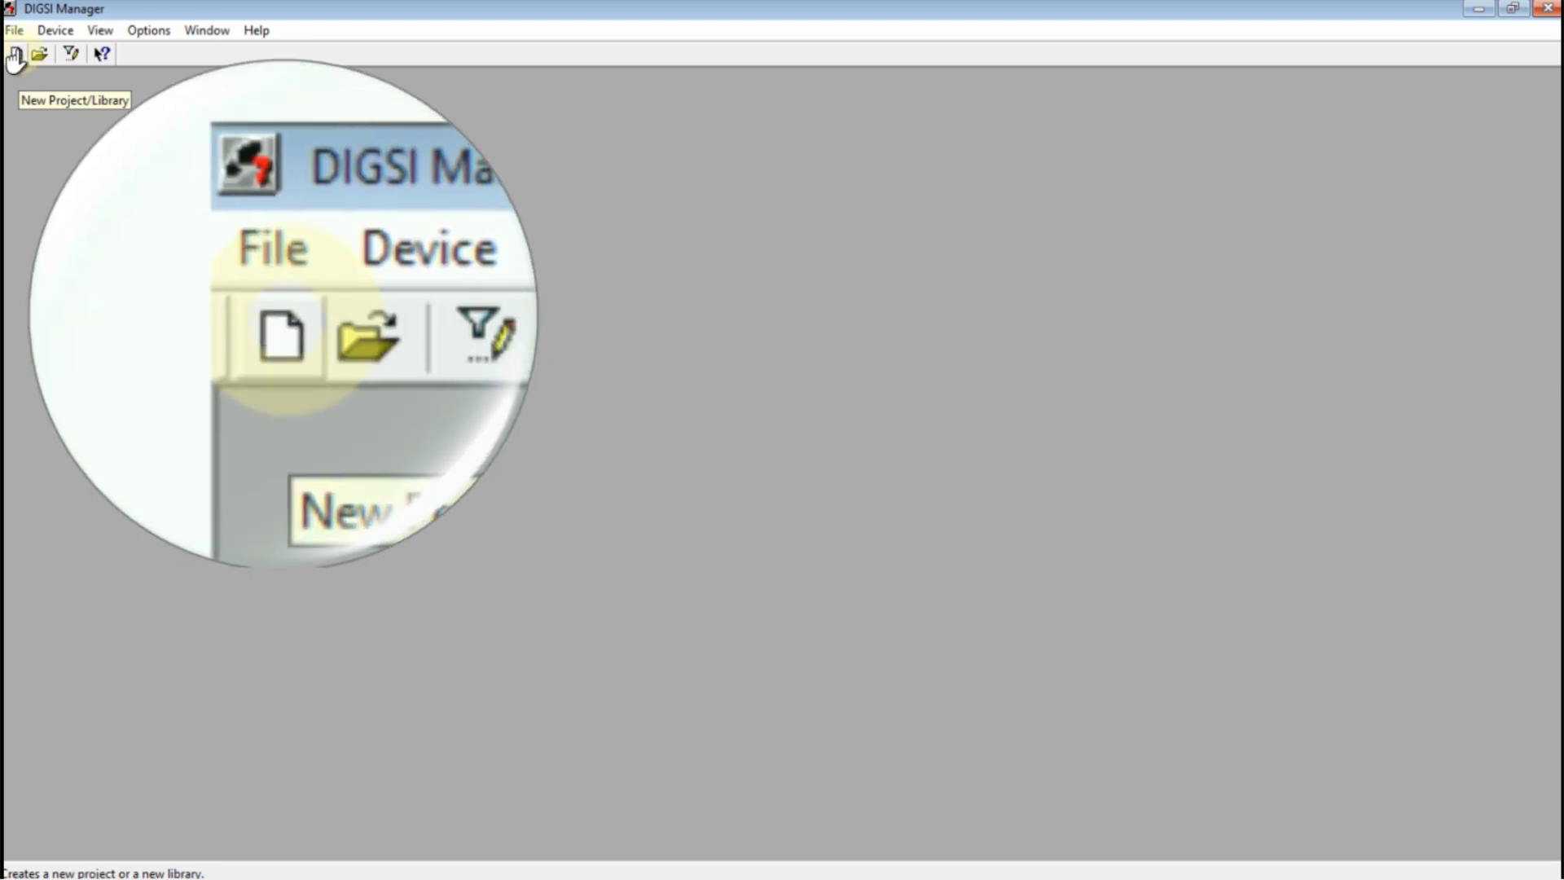
pyautogui.click(14, 55)
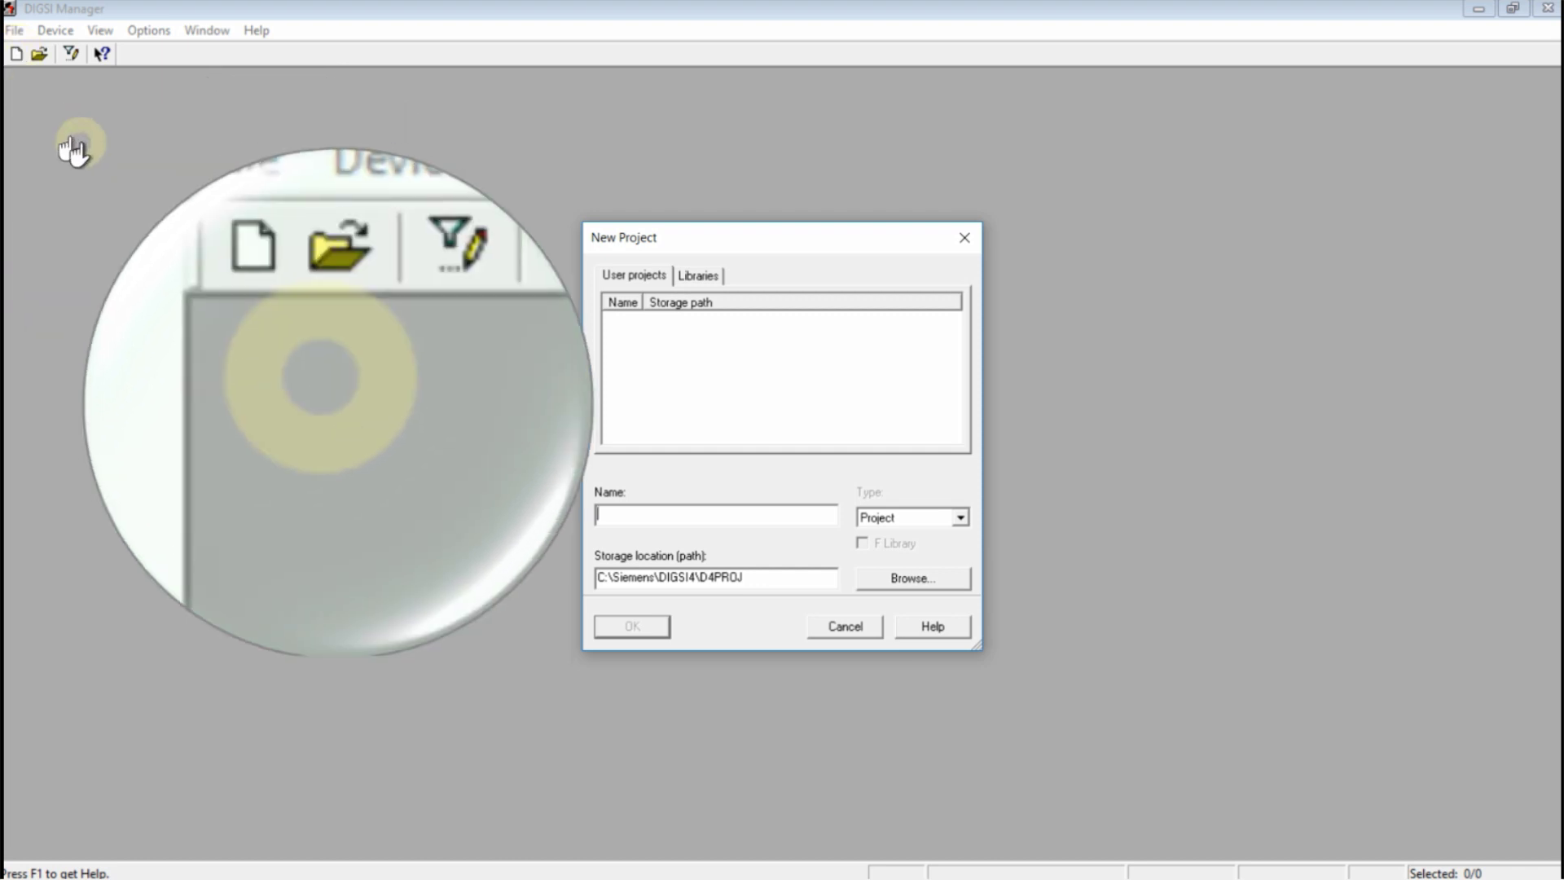
pyautogui.click(618, 515)
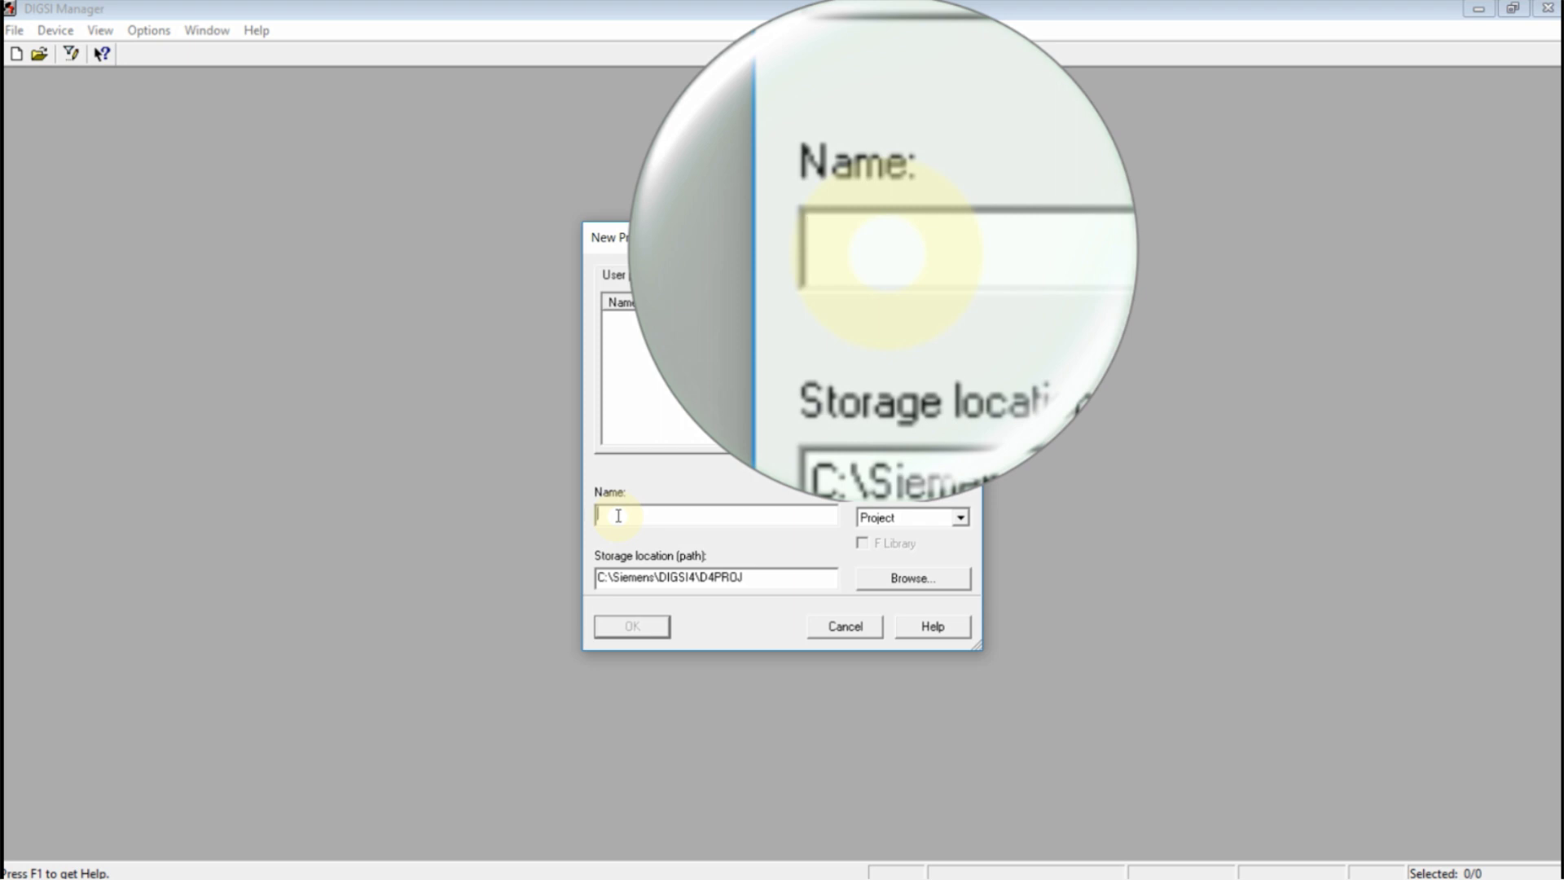
pyautogui.write('tEST')
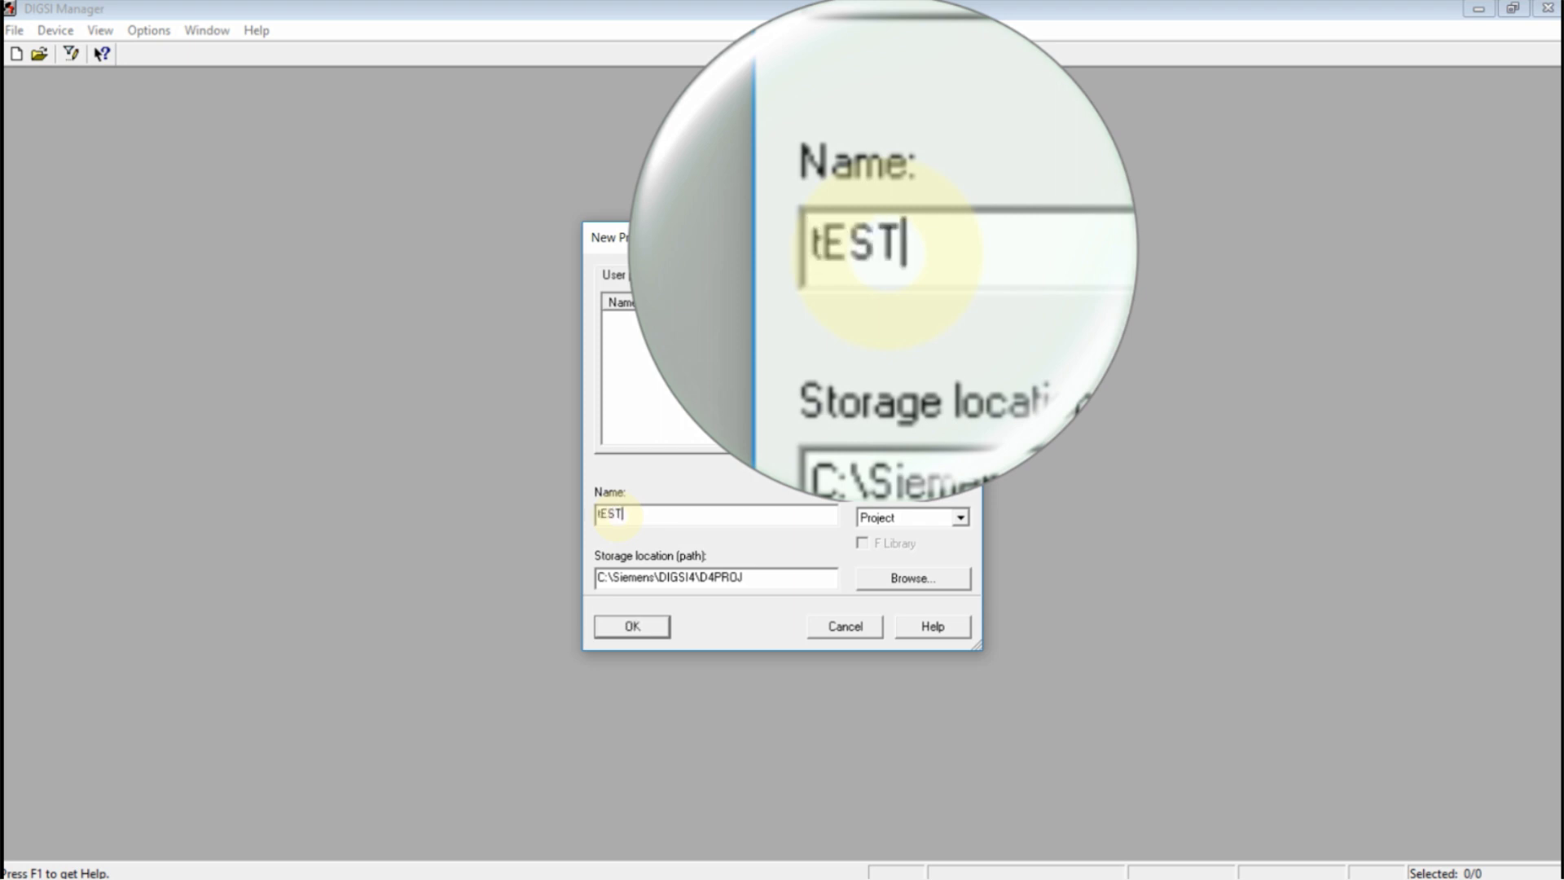
pyautogui.press('BackSpace')
pyautogui.press('BackSpace')
pyautogui.press('BackSpace')
pyautogui.press('BackSpace')
pyautogui.write('Test')
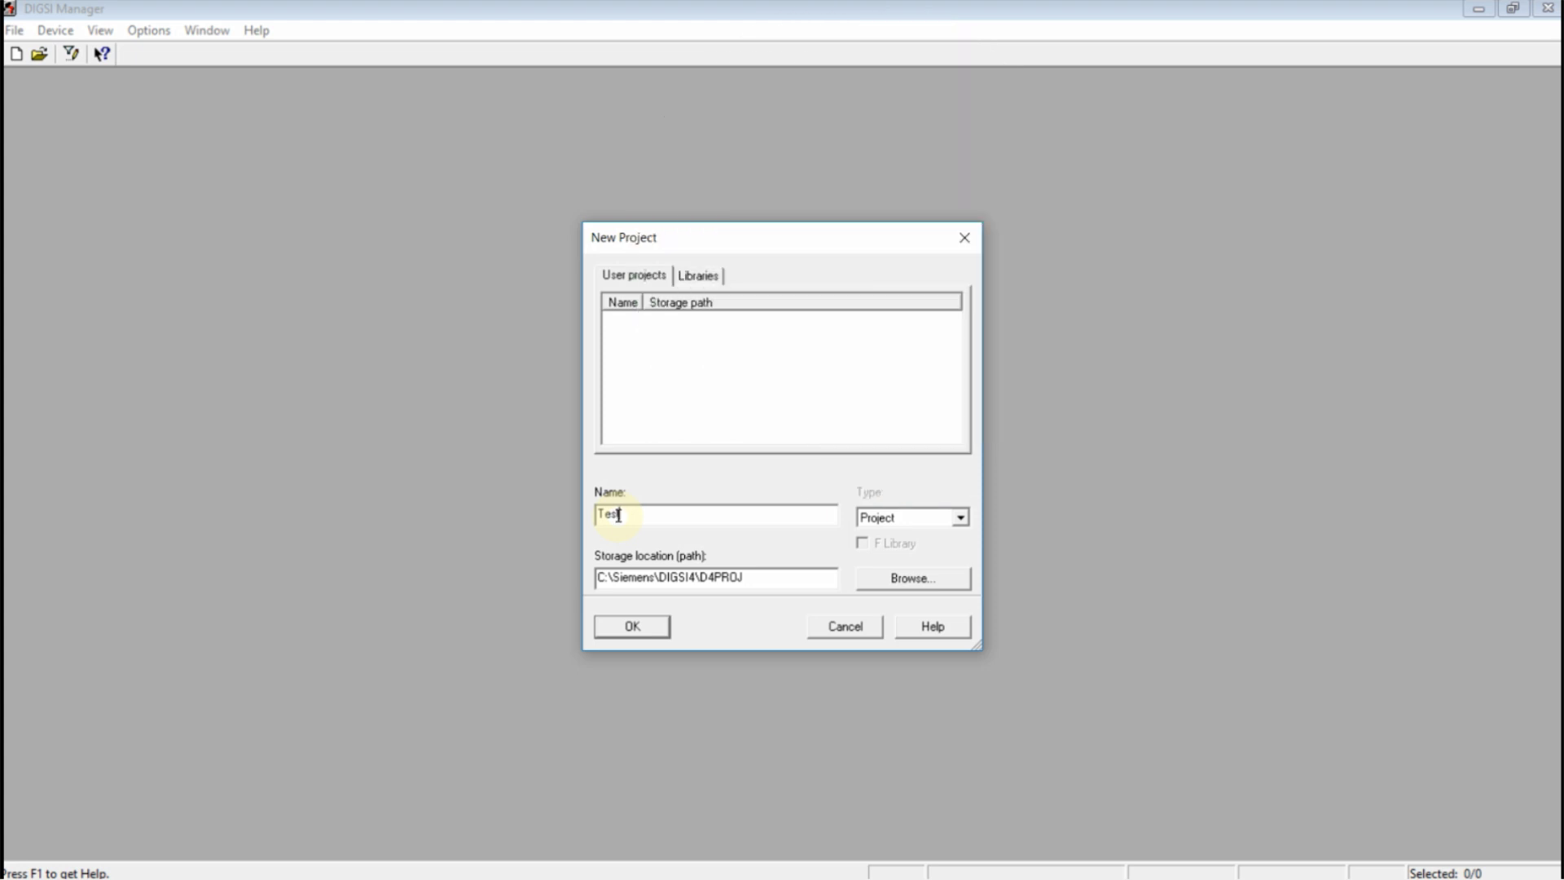
# Create the Test project and insert a new SIPROTEC device into its Folder
pyautogui.click(632, 627)
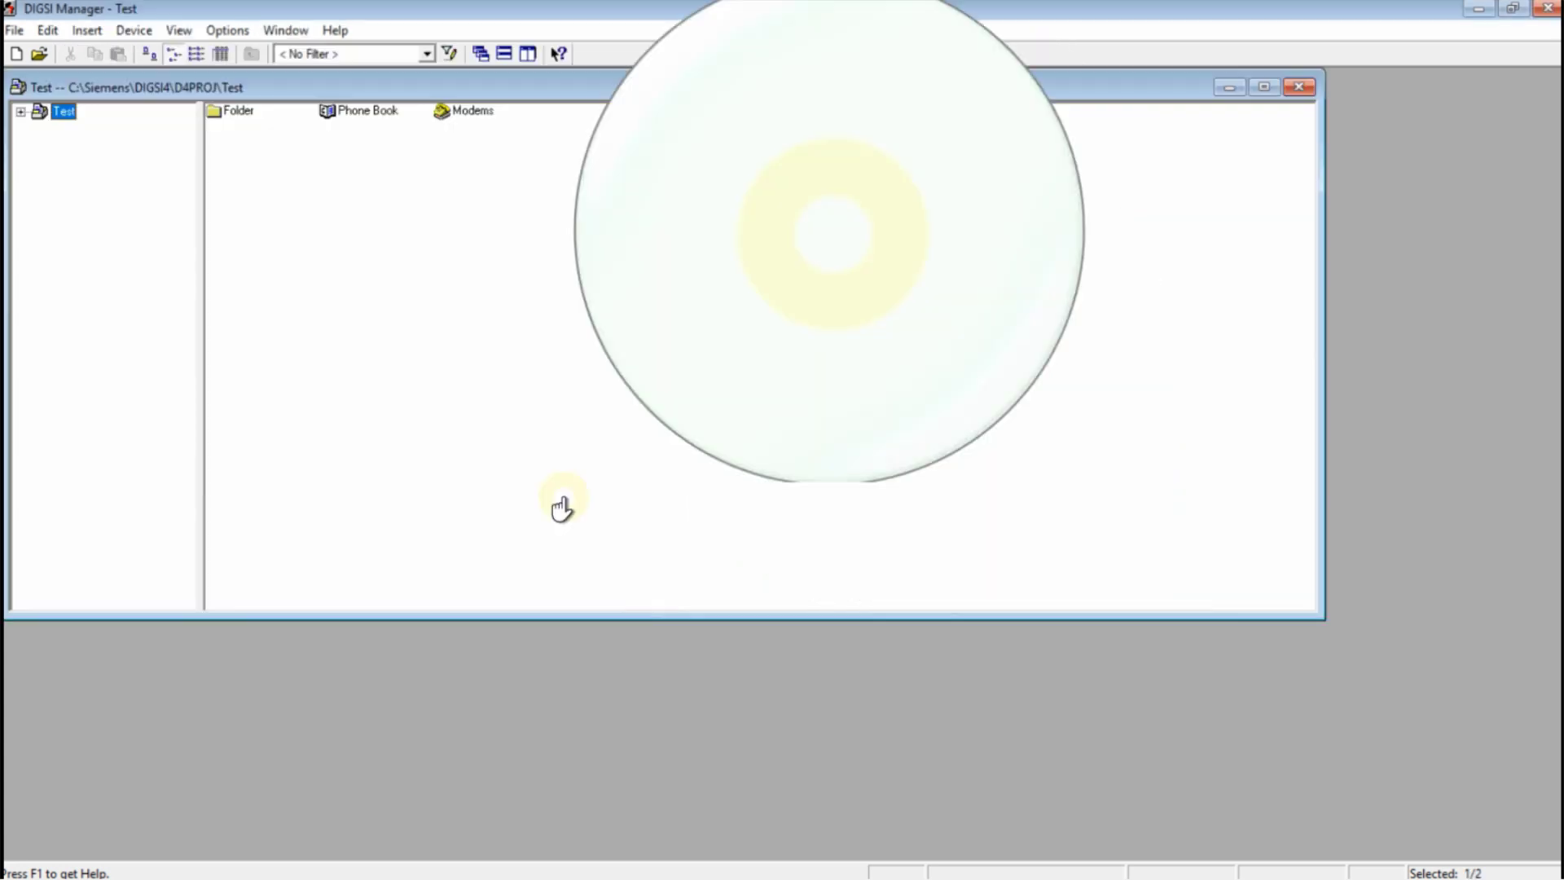
pyautogui.doubleClick(236, 114)
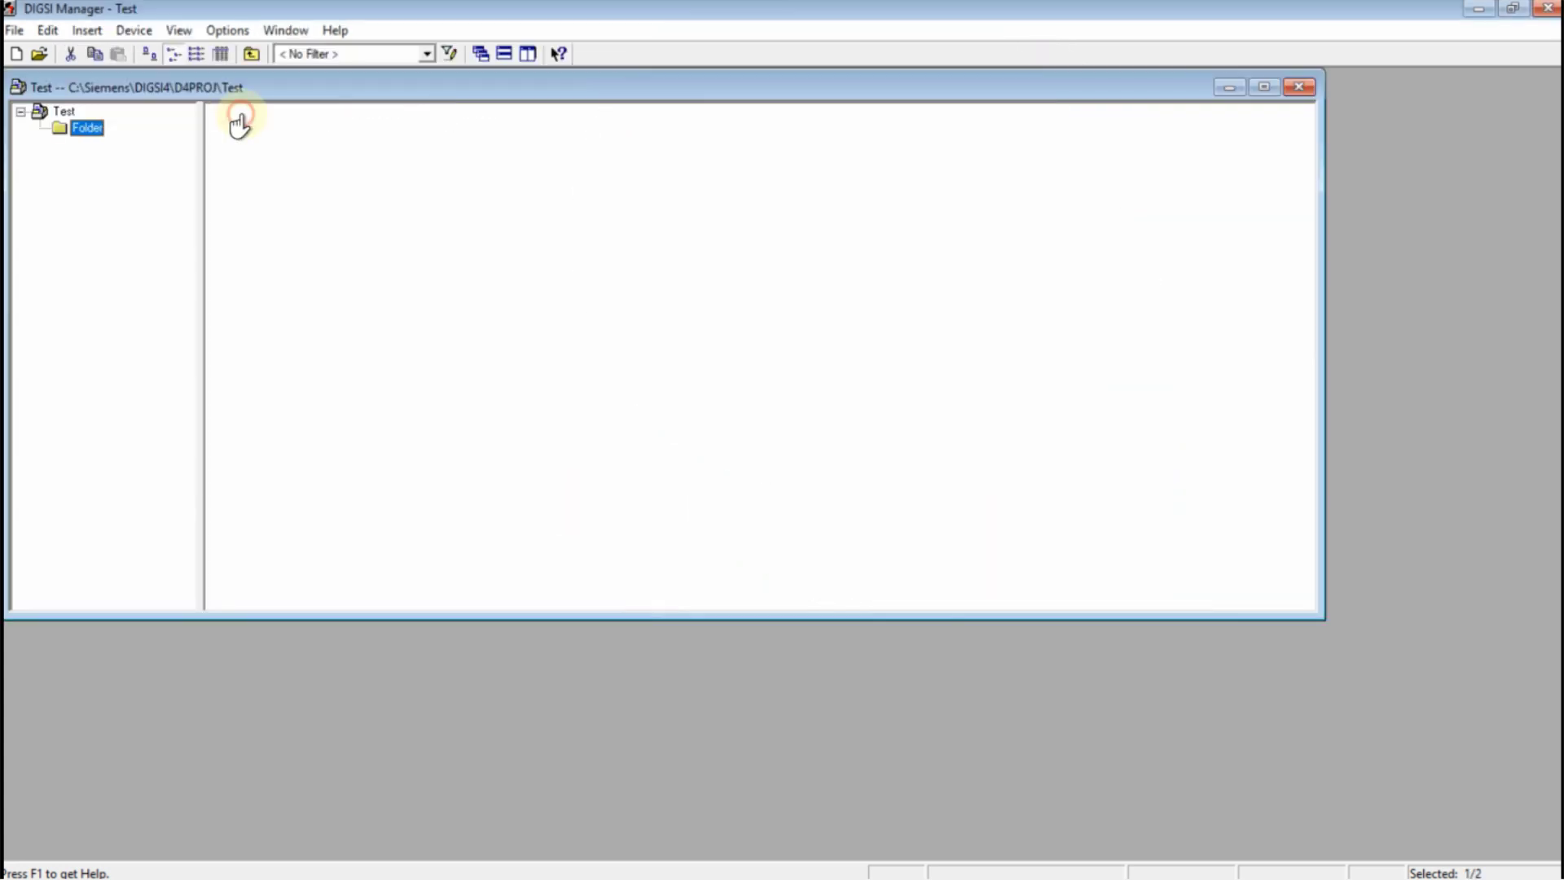
pyautogui.rightClick(323, 194)
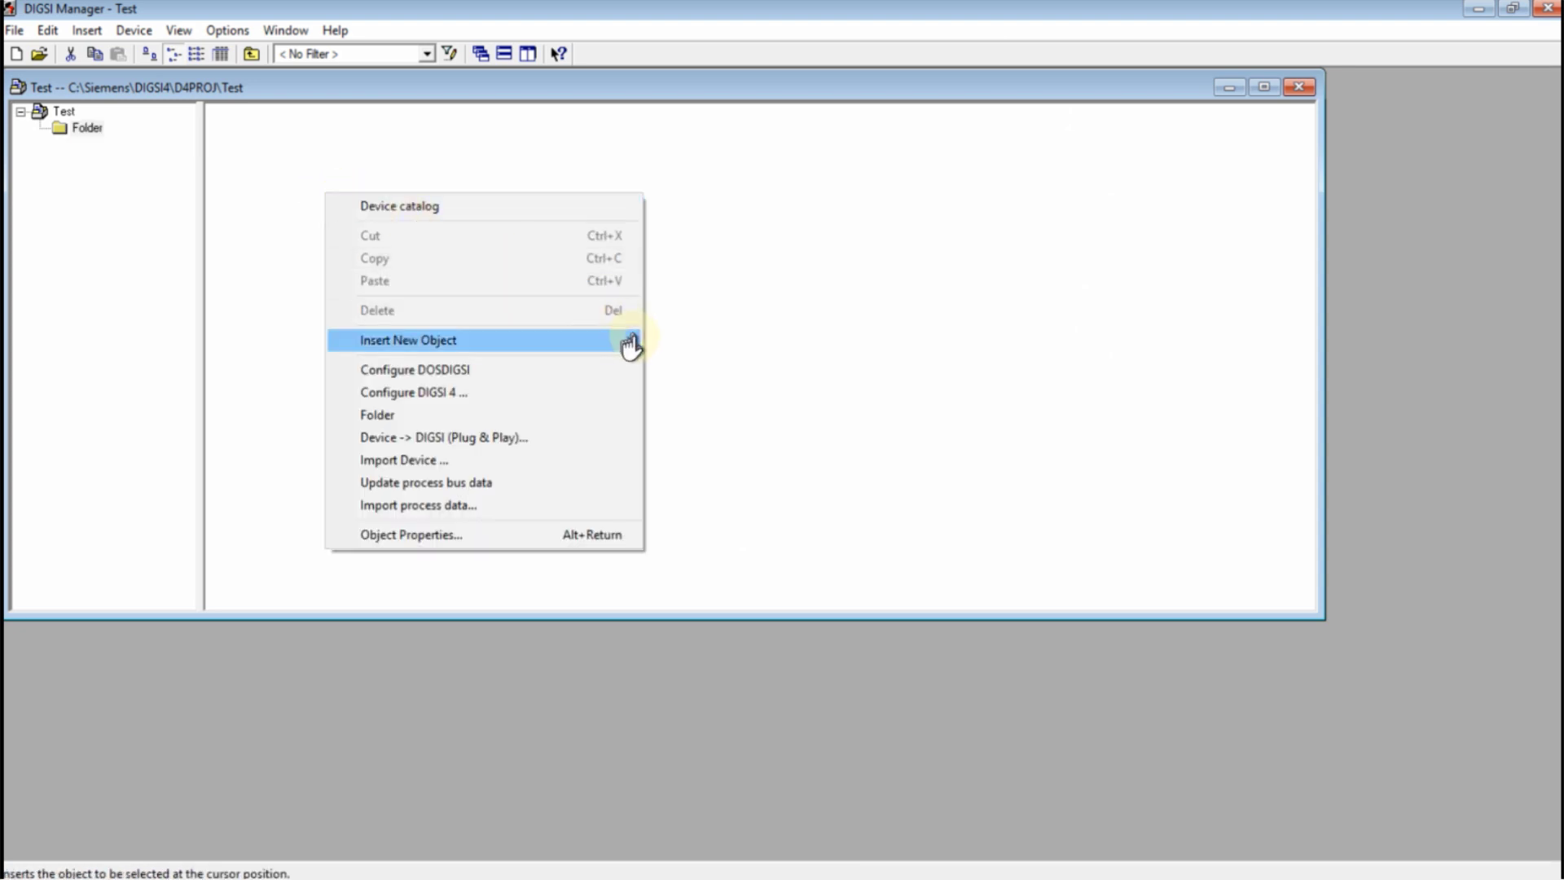
pyautogui.moveTo(627, 340)
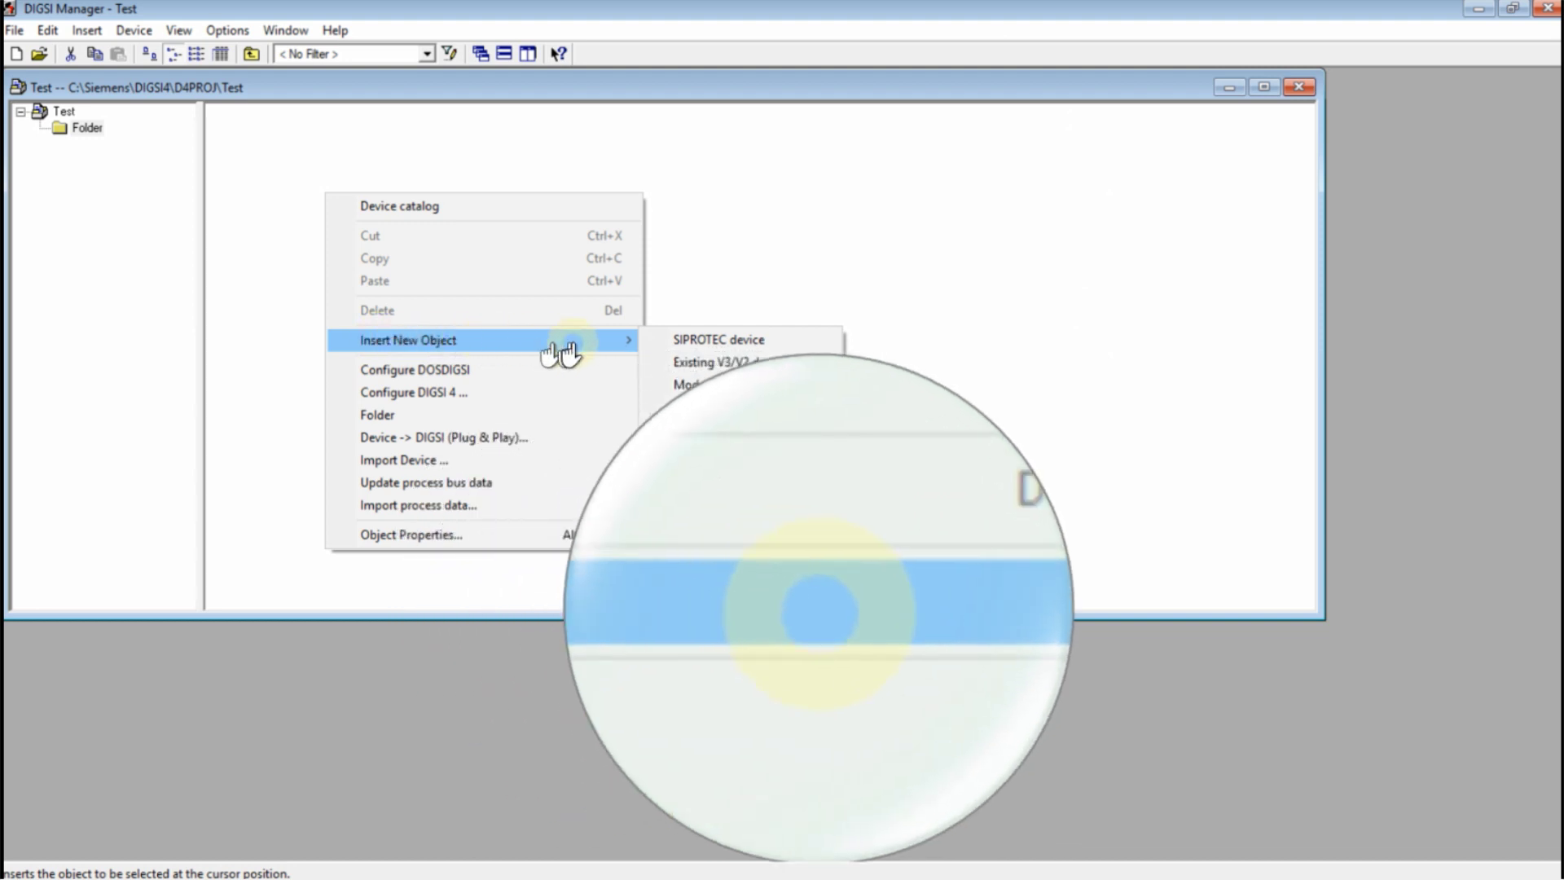
pyautogui.click(718, 357)
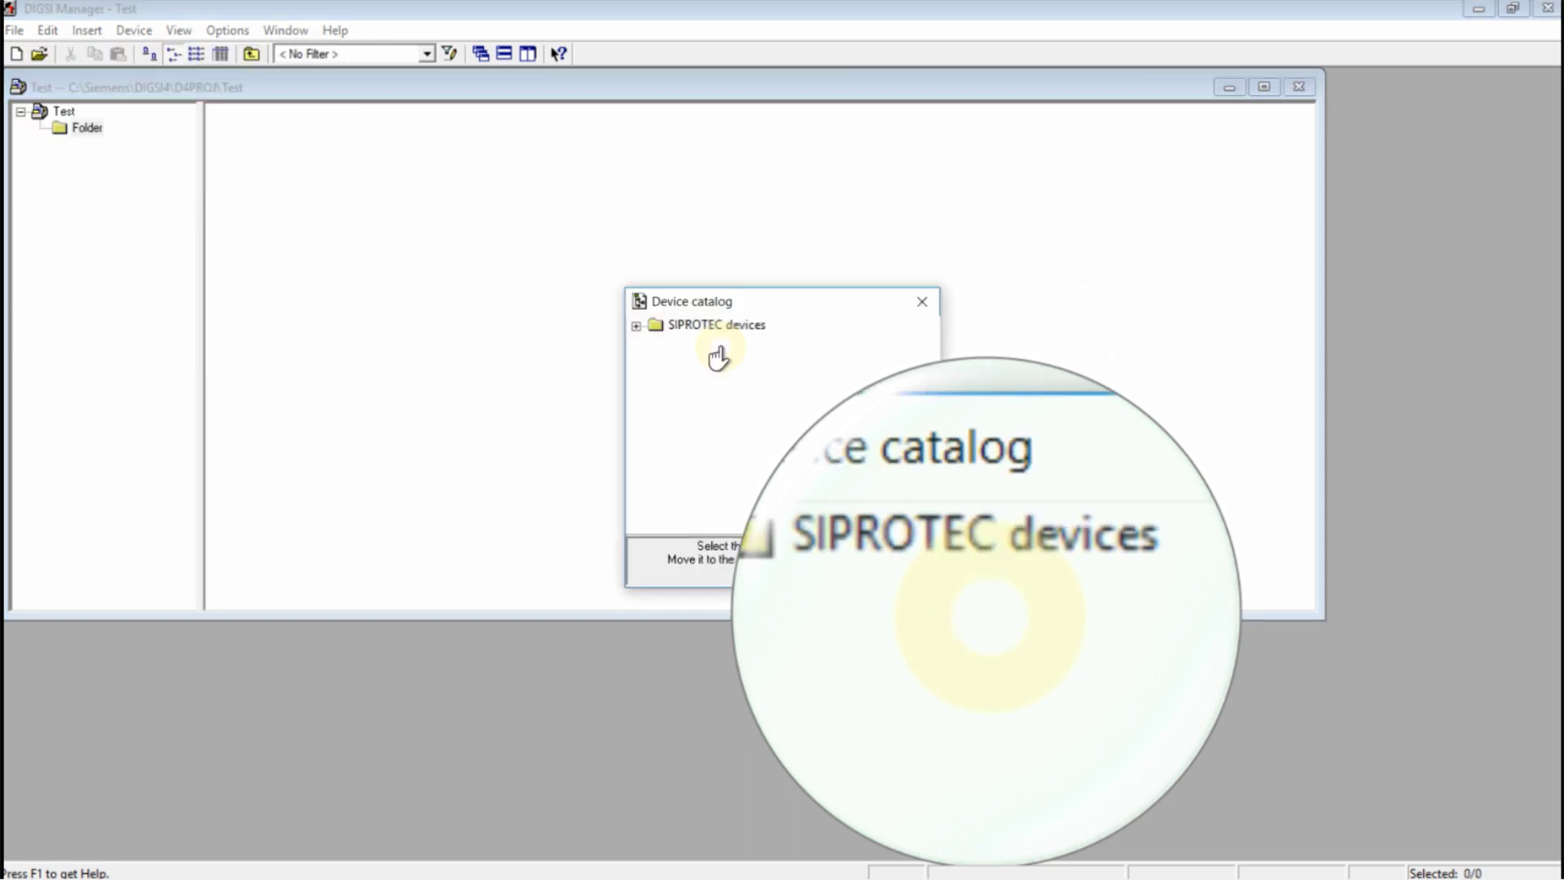
# Drag the 7UM623 V4.7 device from the 7UM machine protection catalog into the folder
pyautogui.click(636, 328)
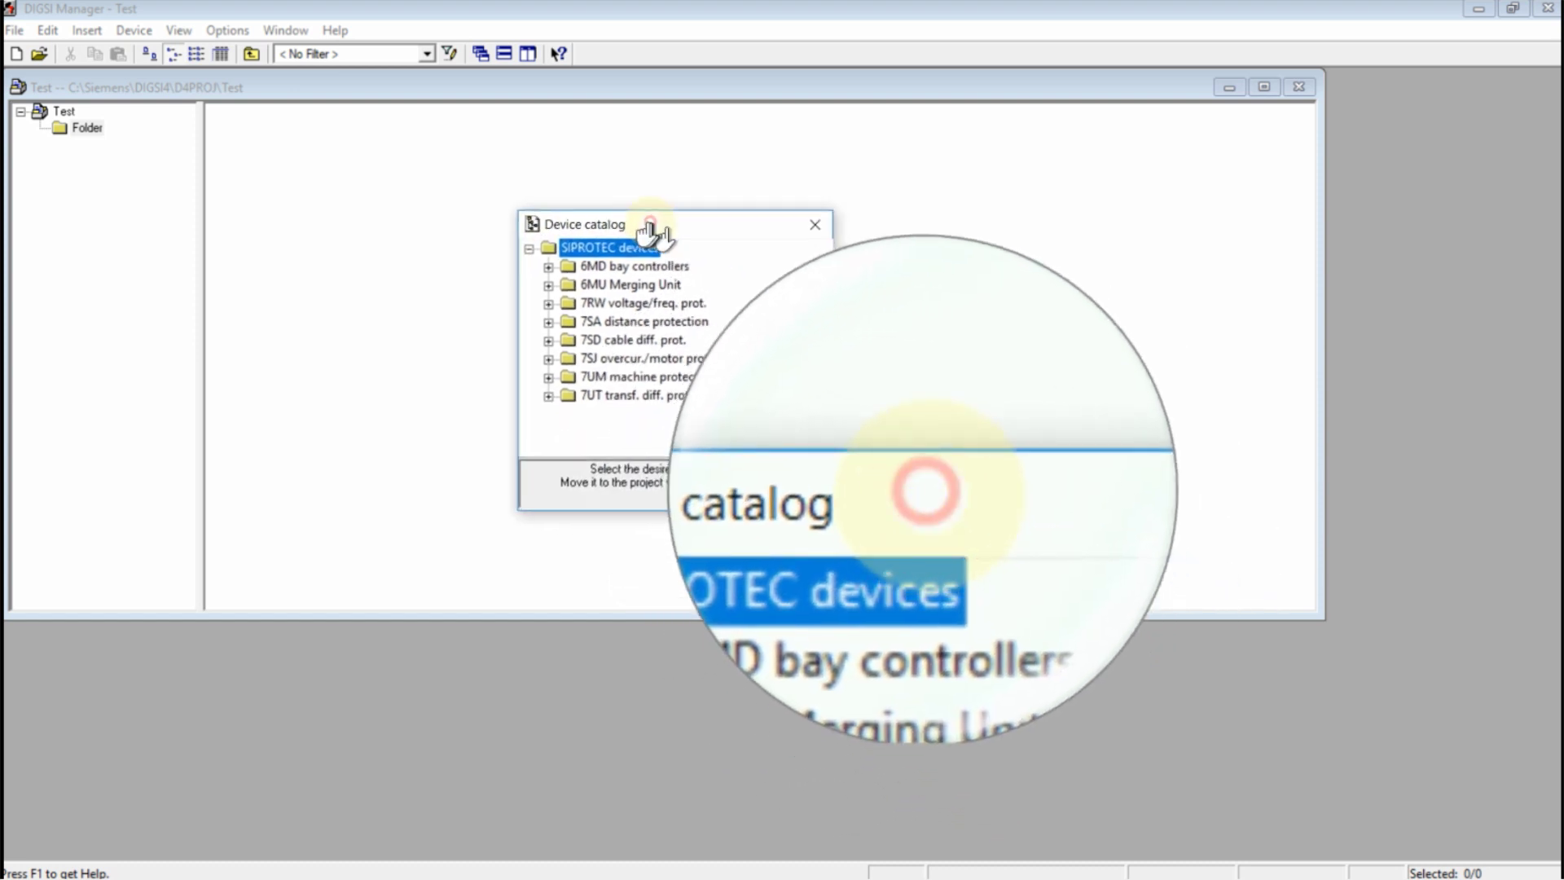
pyautogui.moveTo(649, 232); pyautogui.dragTo(645, 232)
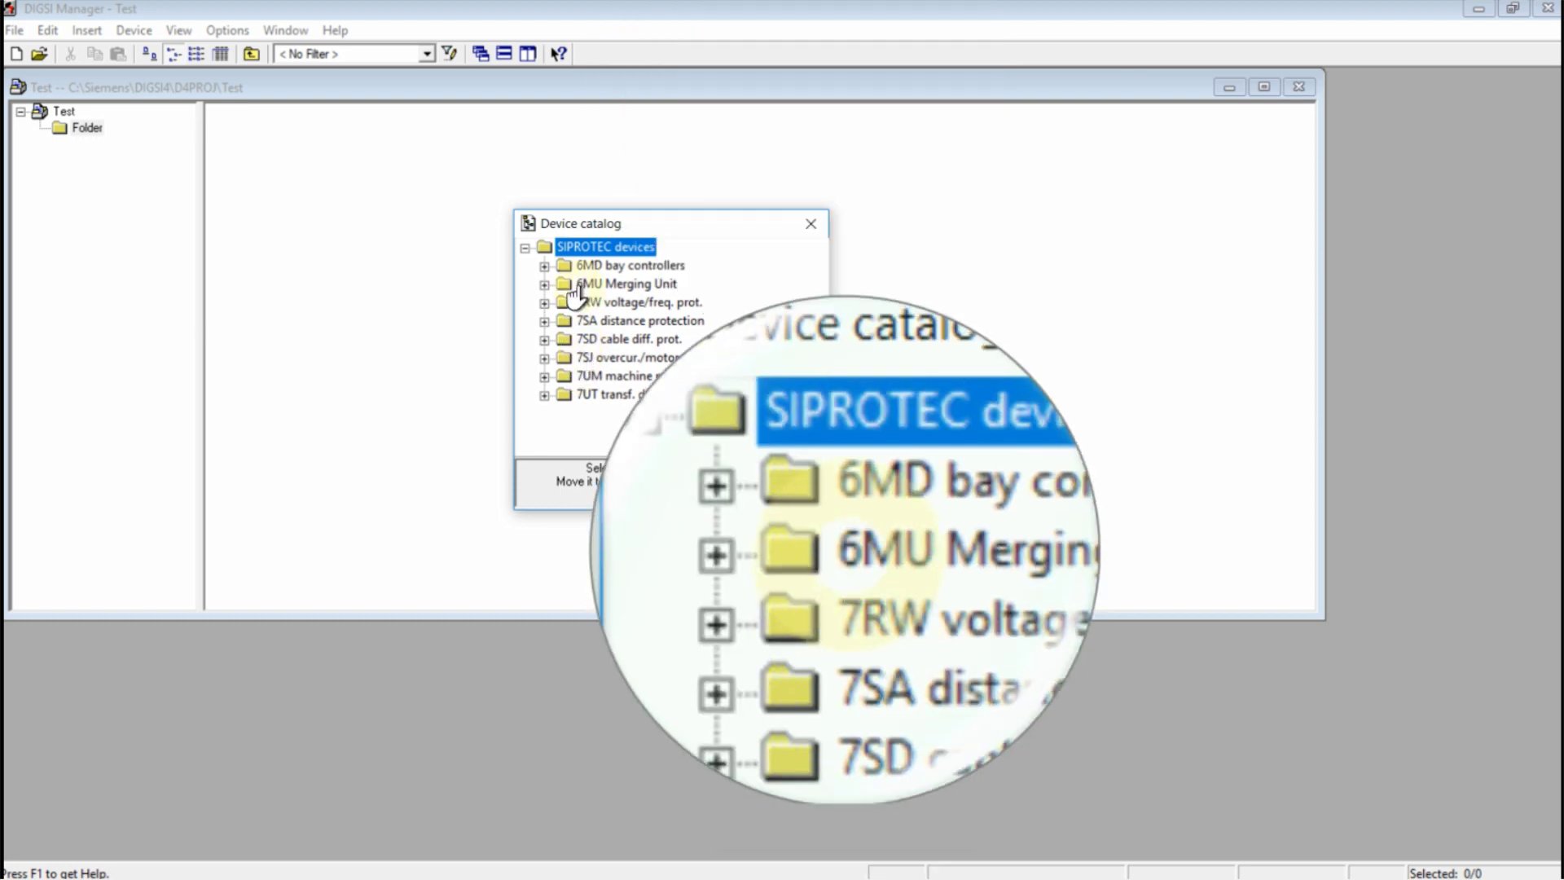
pyautogui.click(543, 377)
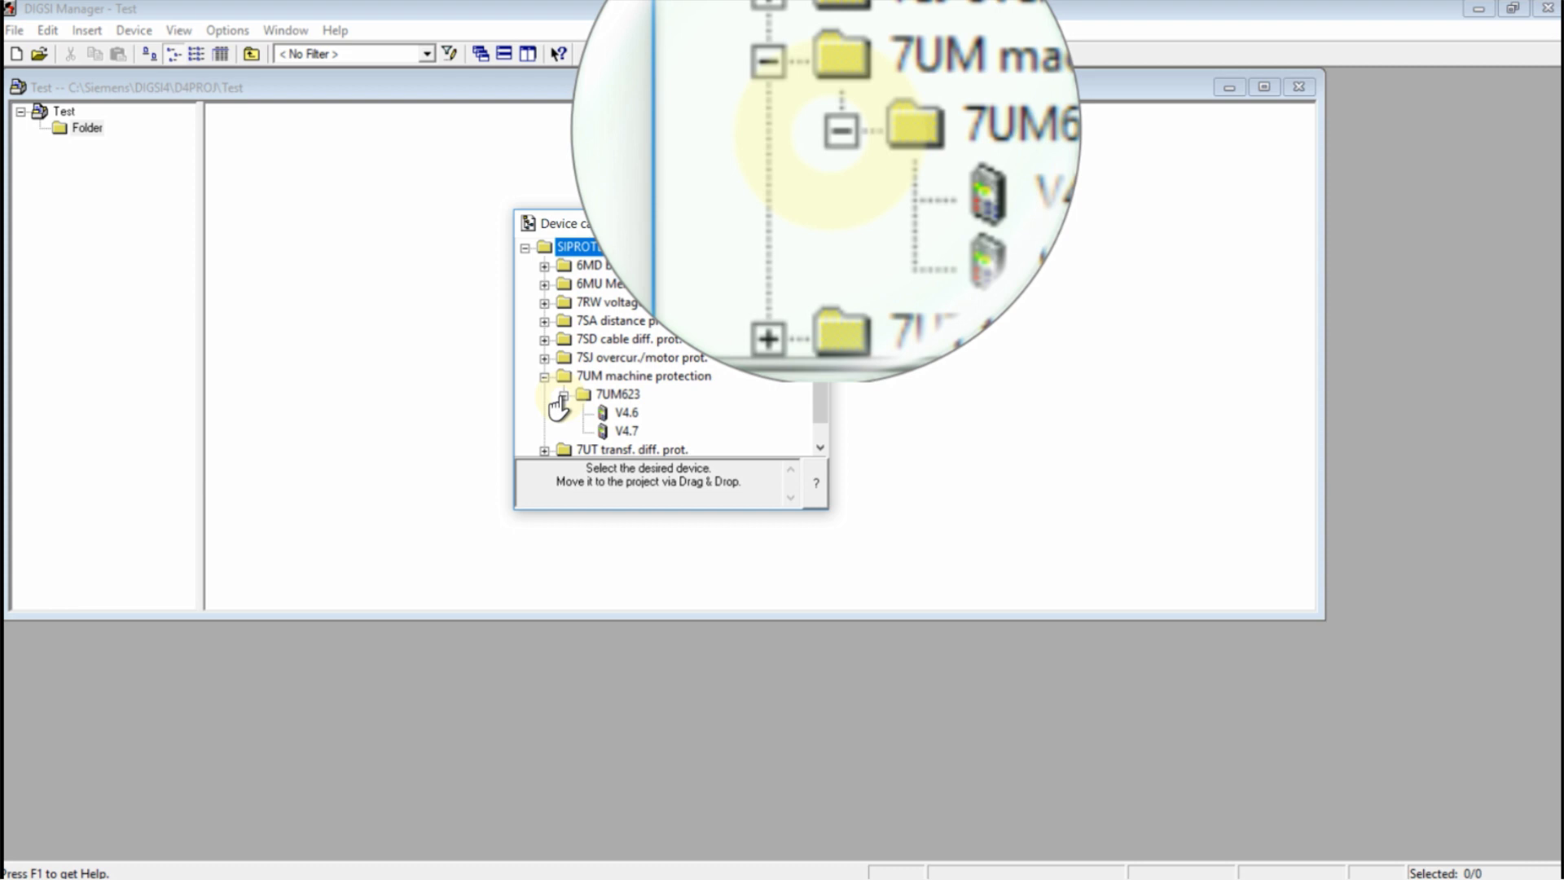
pyautogui.click(620, 431)
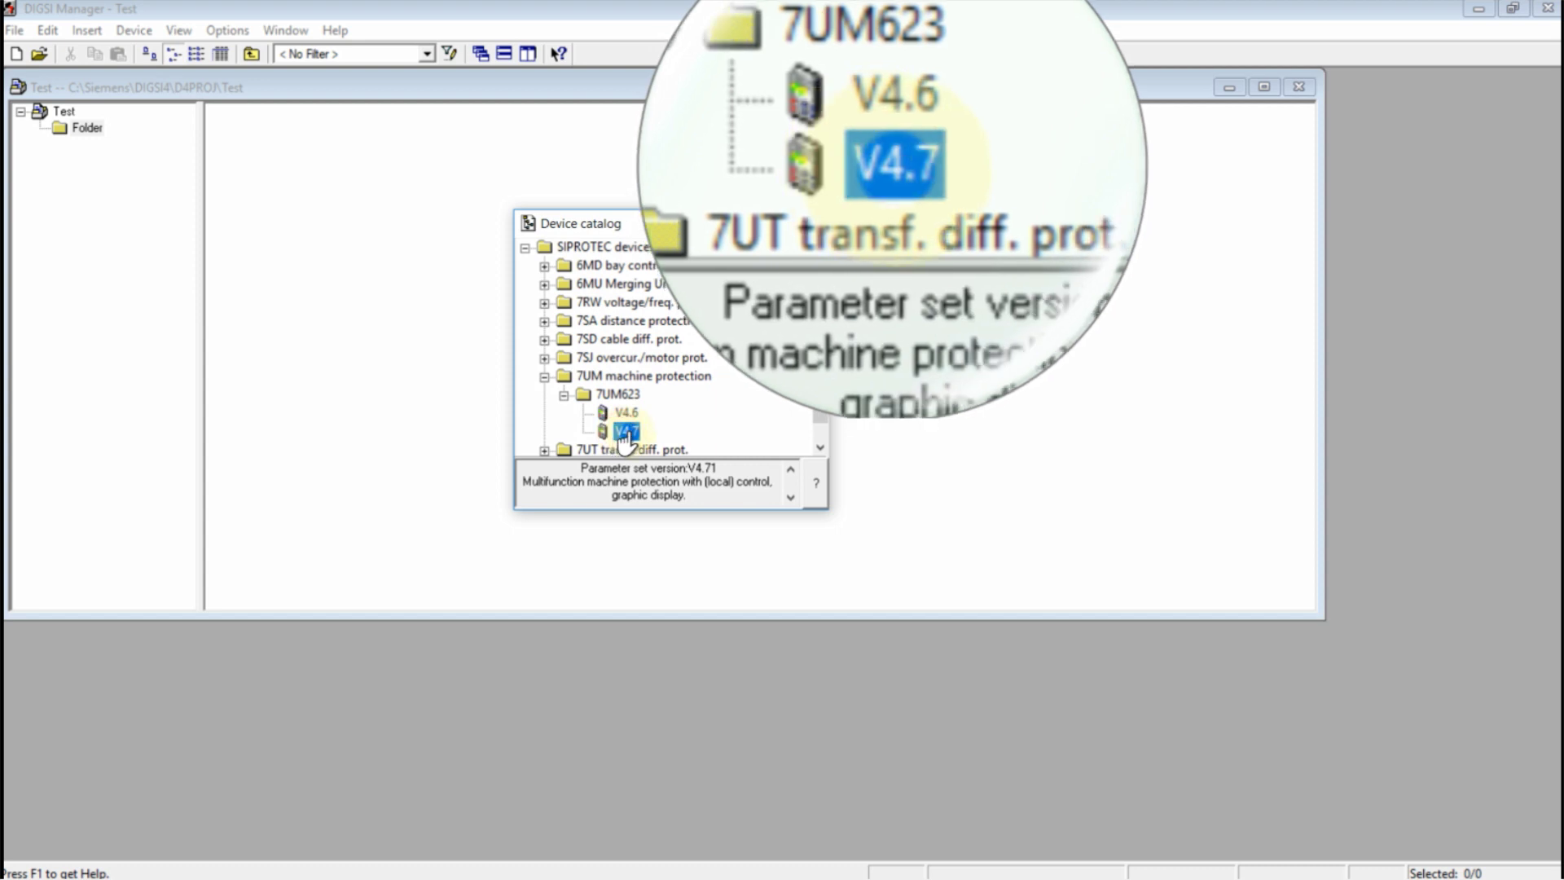
pyautogui.moveTo(618, 438); pyautogui.dragTo(408, 321)
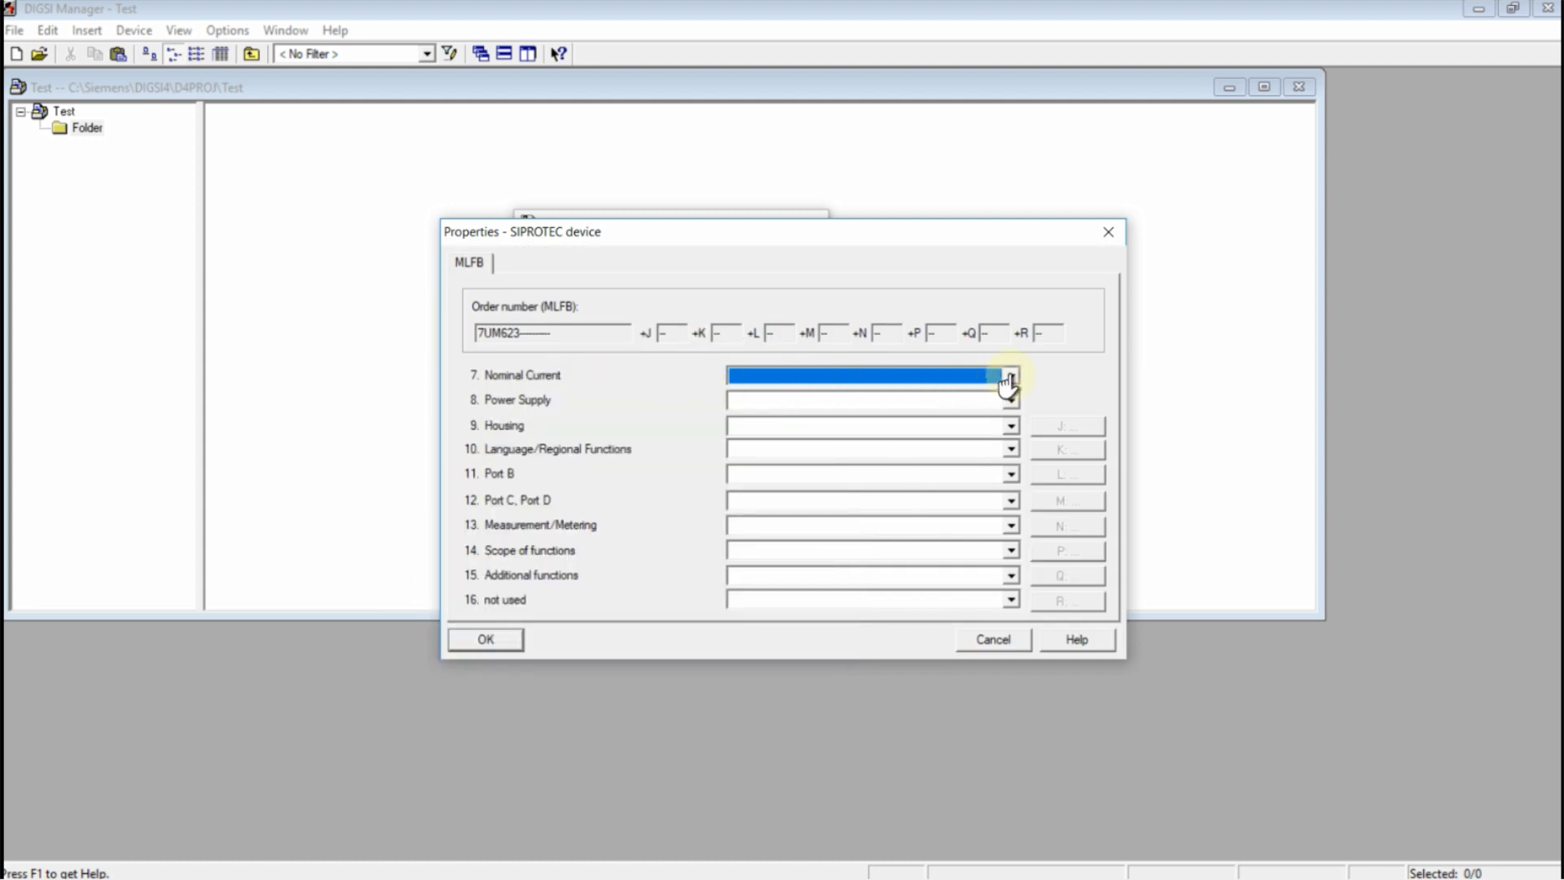
# Set nominal current 1A, DC110..250V supply, flush ring-lug housing, and Region World English
pyautogui.click(1010, 376)
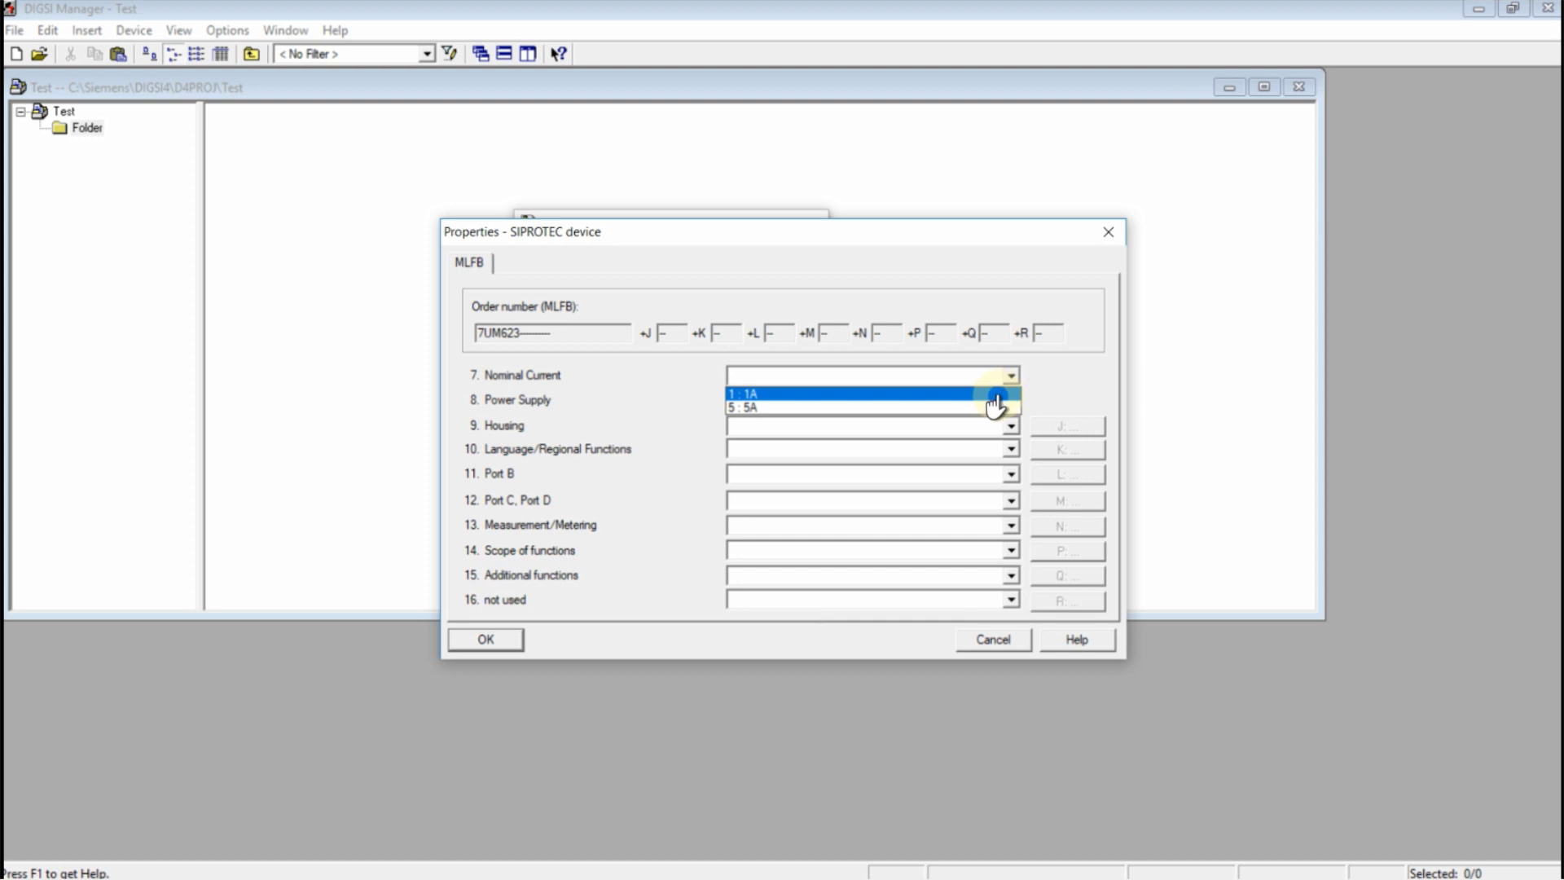
pyautogui.click(994, 395)
pyautogui.click(1008, 401)
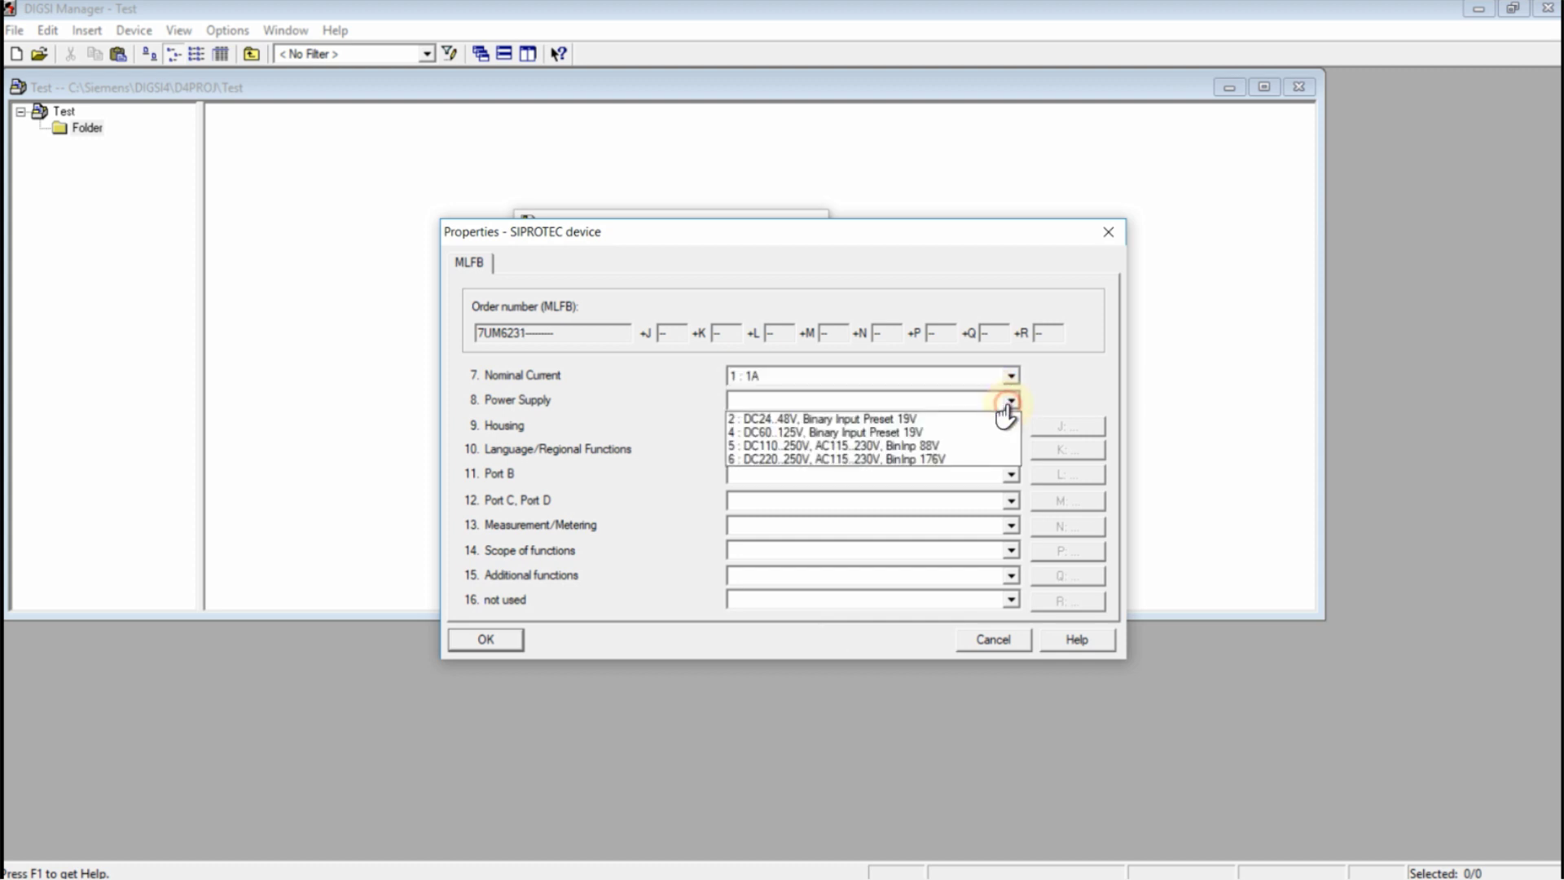
pyautogui.click(995, 445)
pyautogui.click(1009, 426)
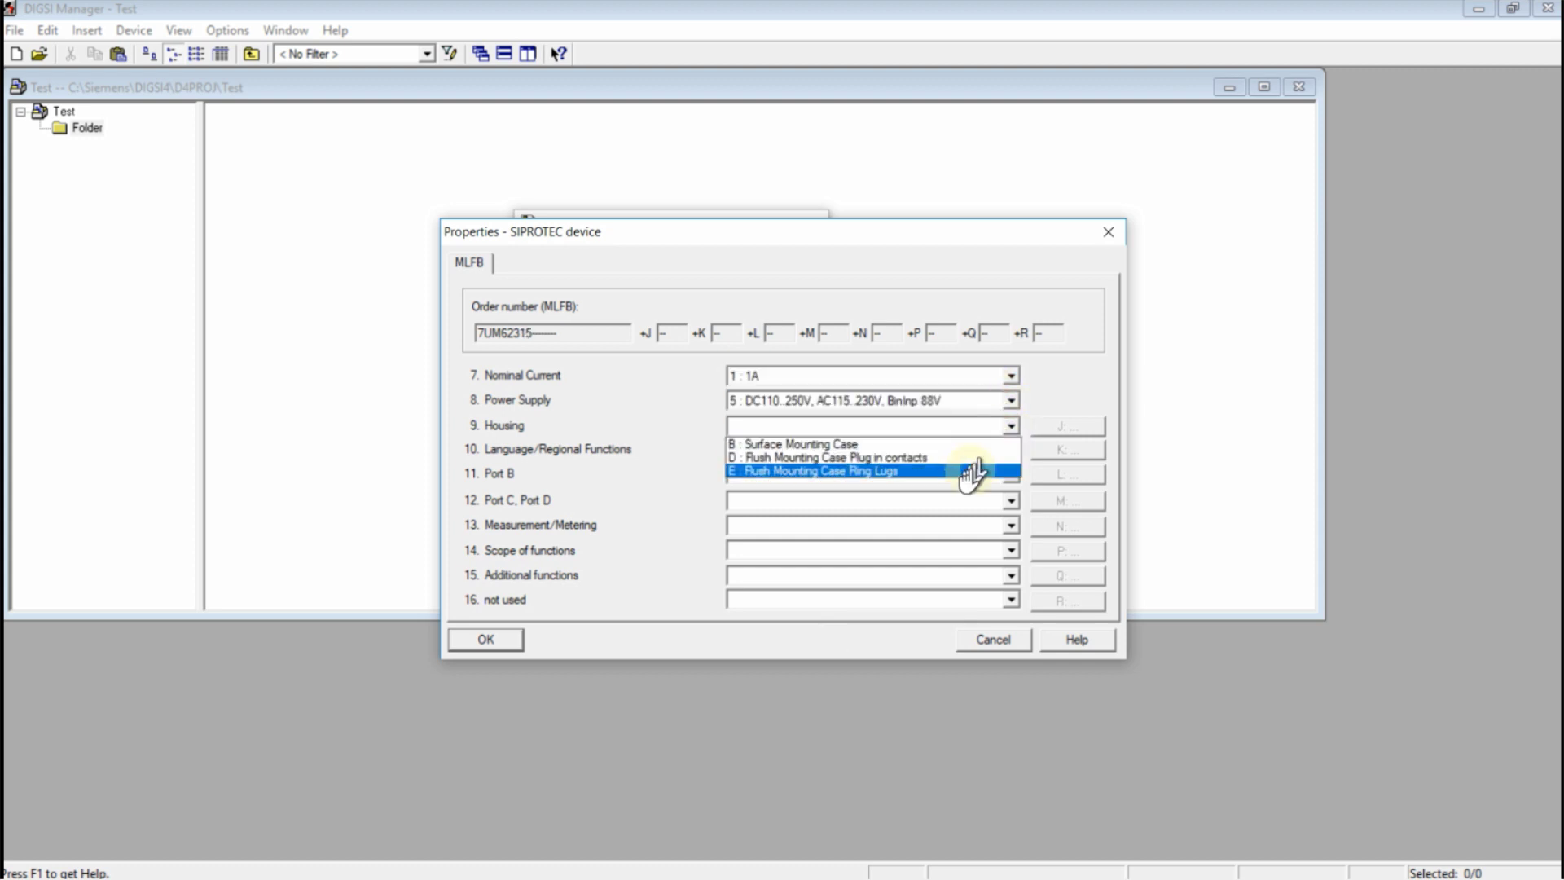
pyautogui.click(981, 471)
pyautogui.click(1008, 451)
pyautogui.click(973, 481)
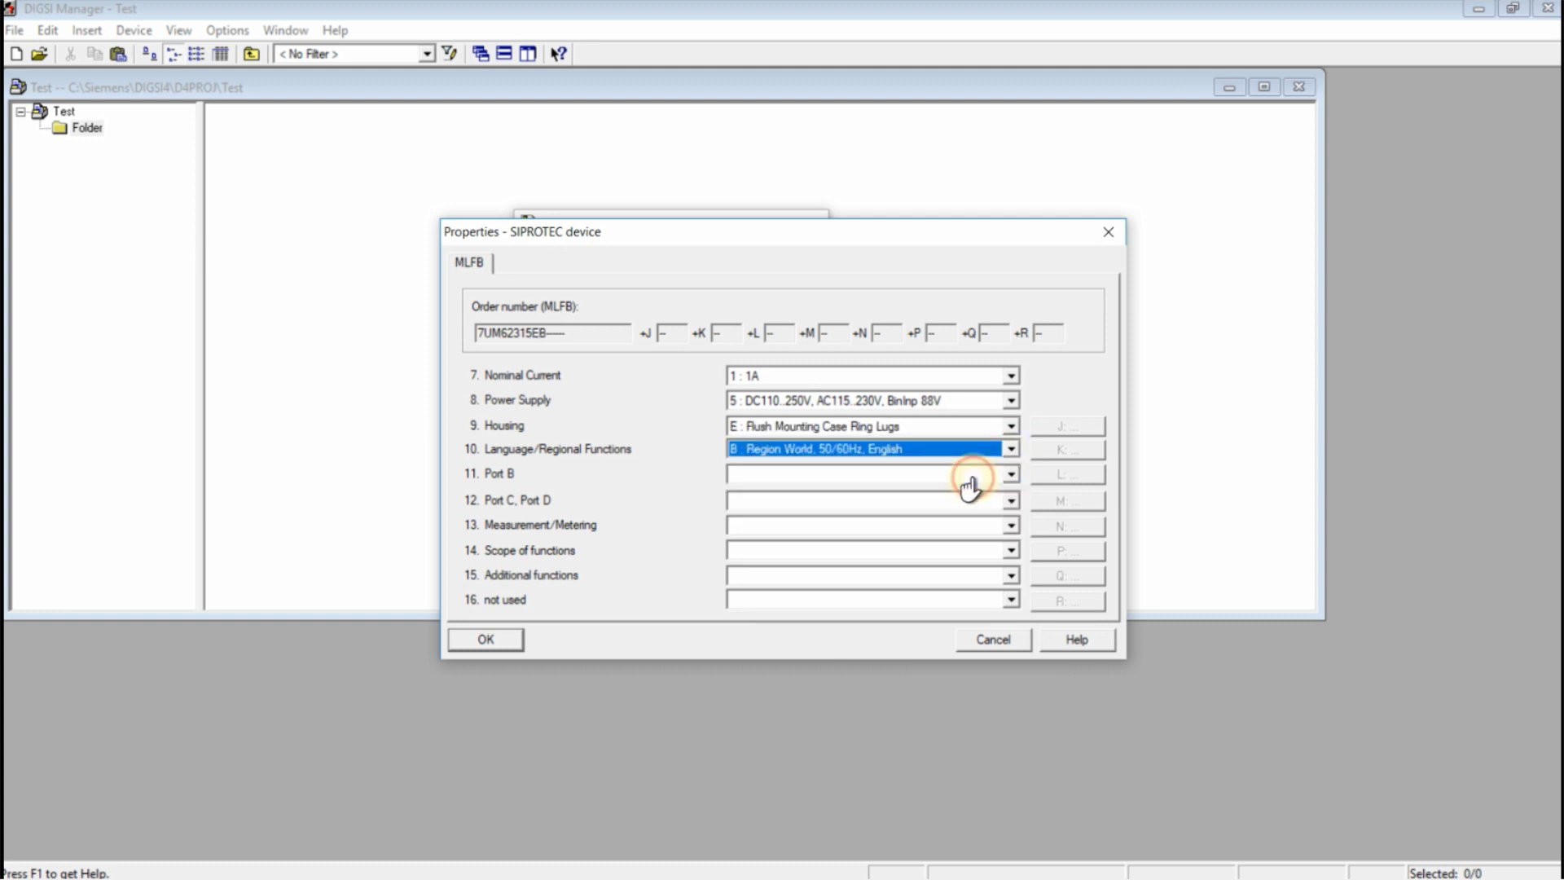
# Give Port B no first protocol and IEC 61850 over EN100 as the second
pyautogui.click(1010, 475)
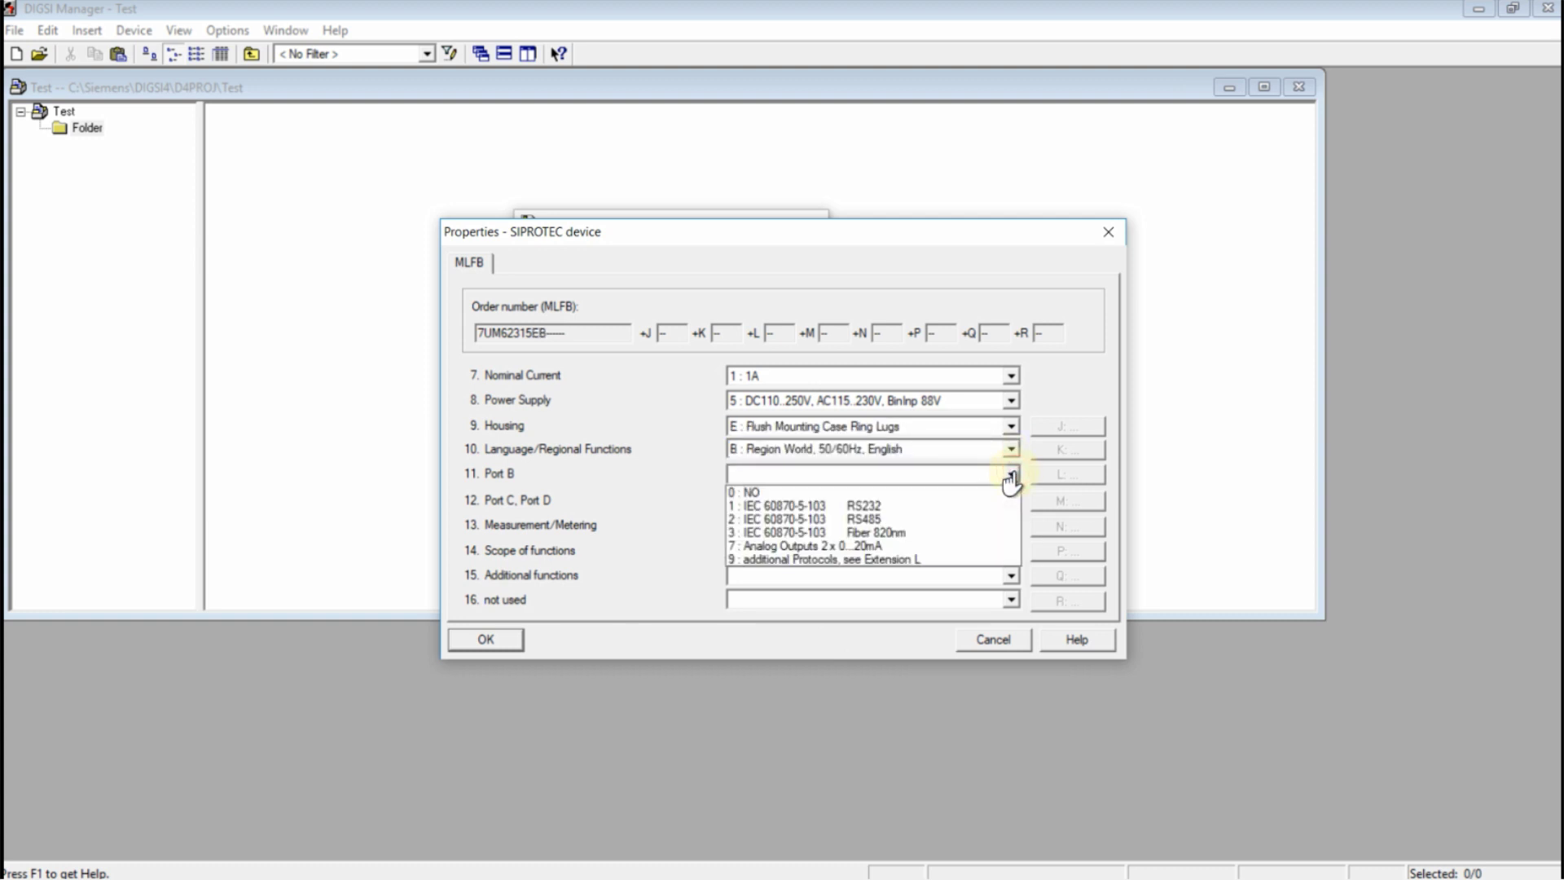
pyautogui.click(959, 562)
pyautogui.click(1008, 415)
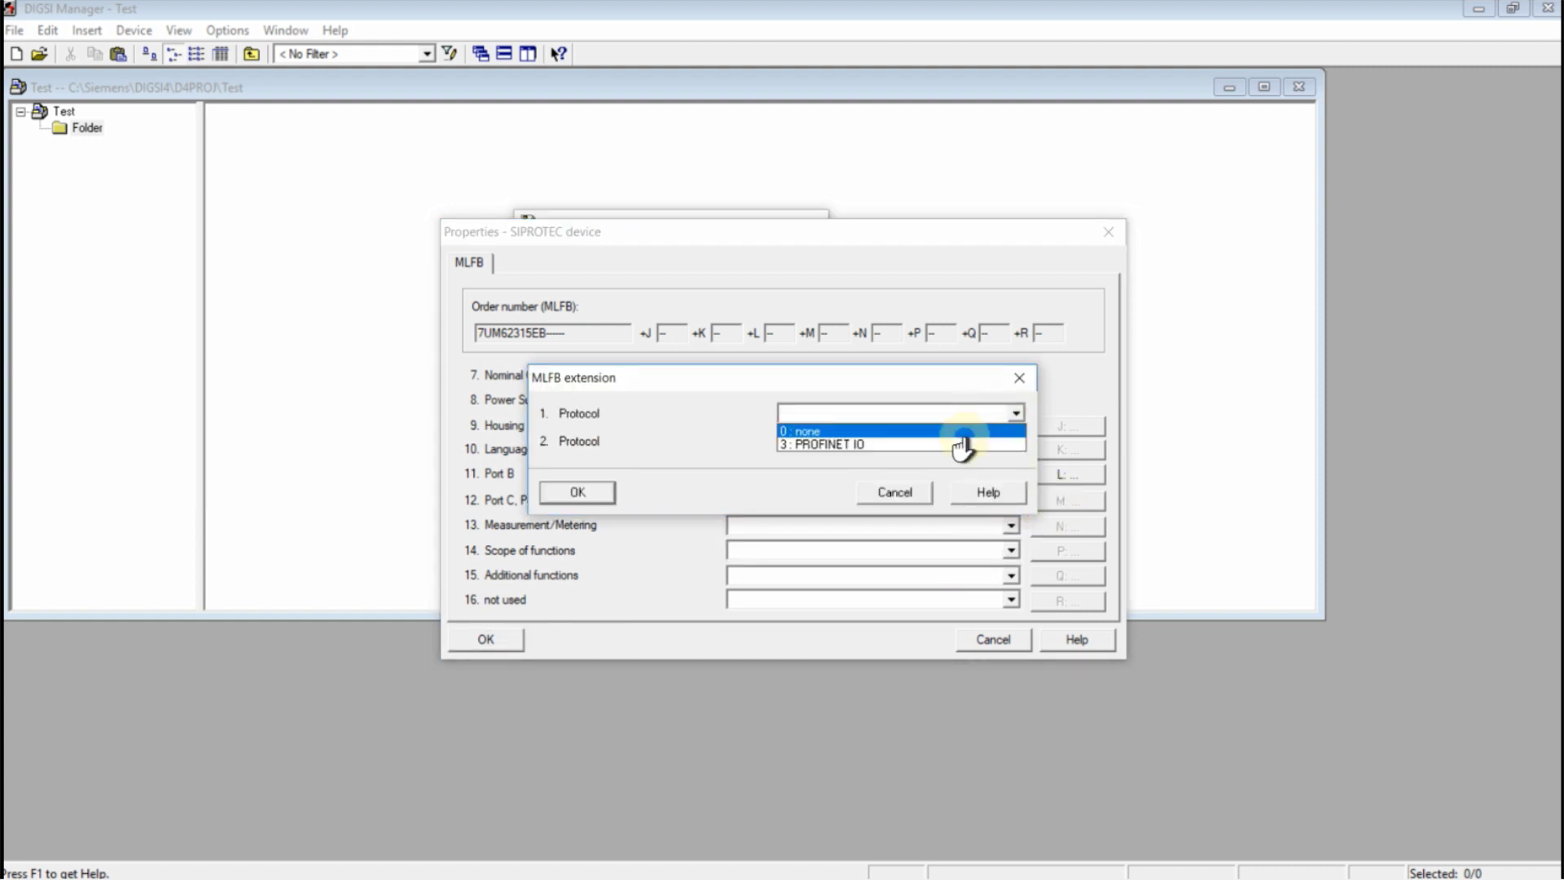
pyautogui.click(961, 434)
pyautogui.click(960, 441)
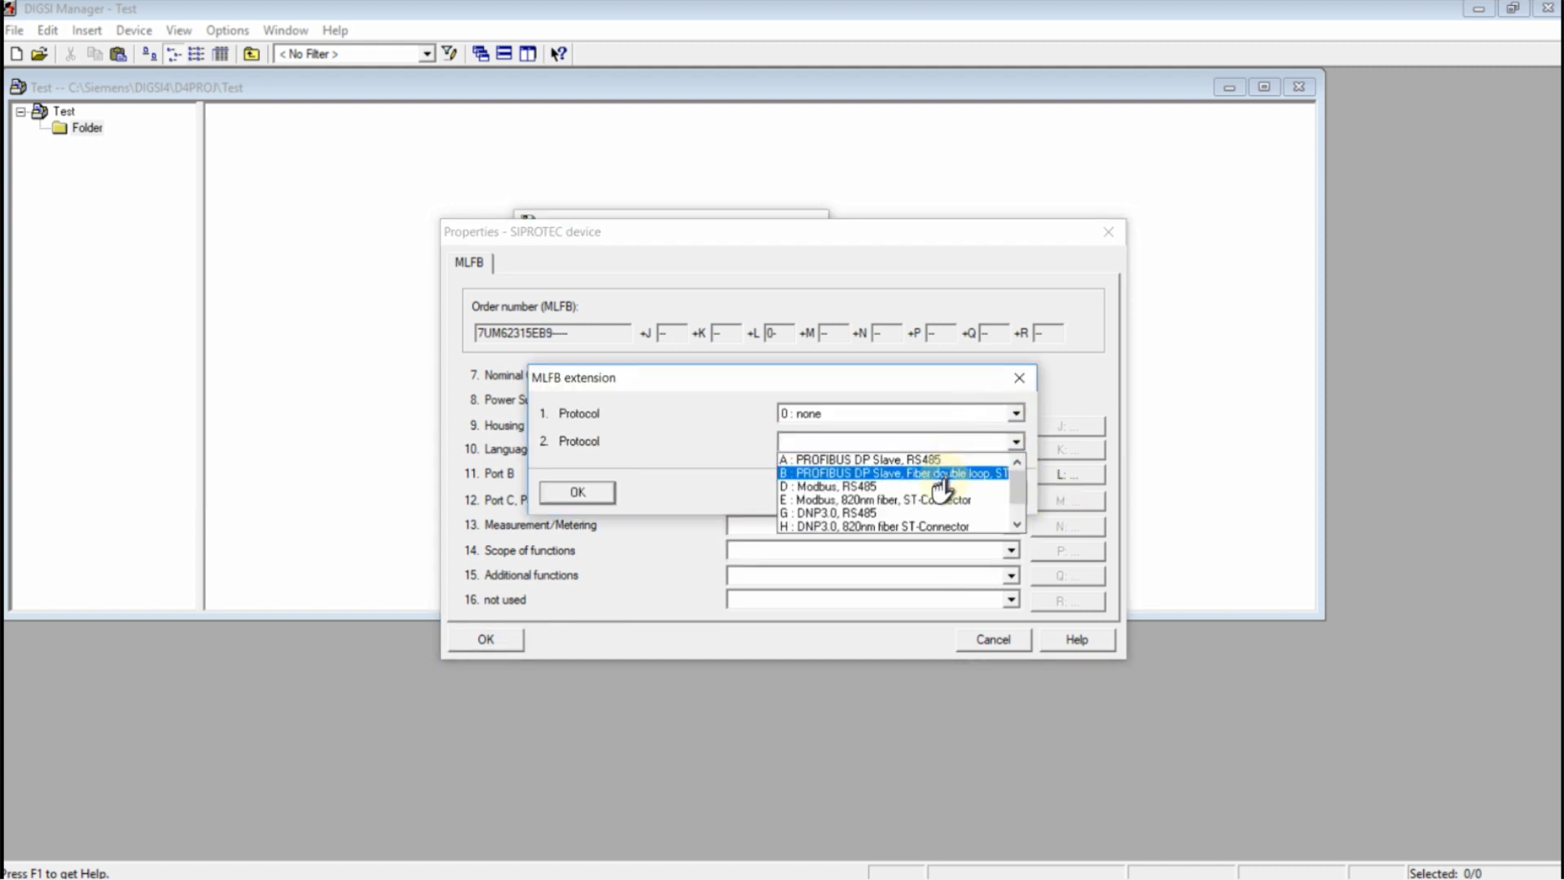
pyautogui.scroll(-1, 945, 493)
pyautogui.click(921, 513)
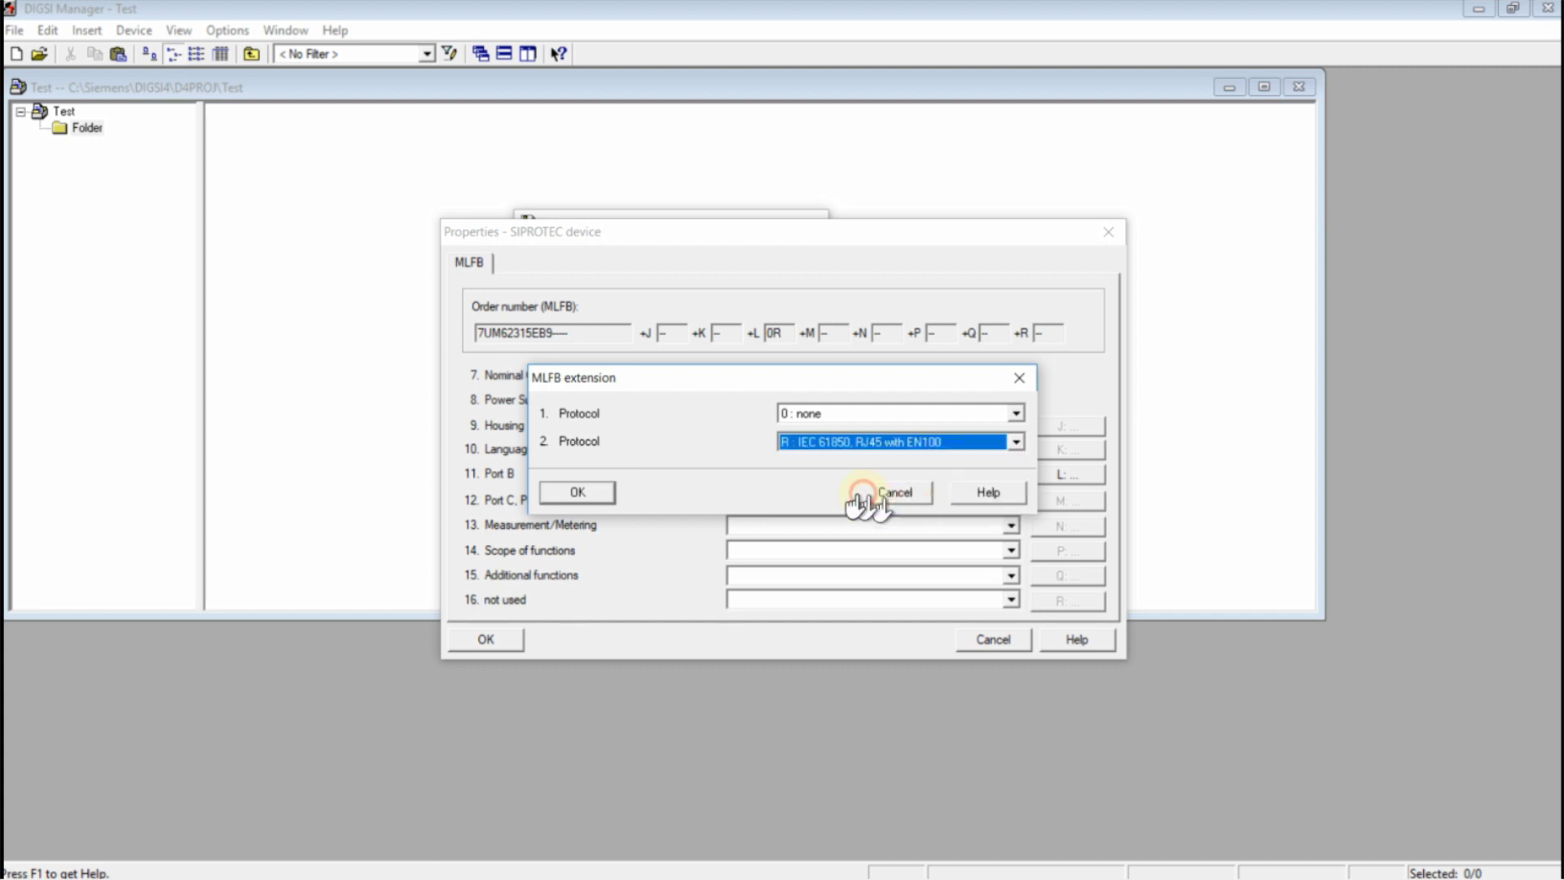
pyautogui.click(578, 492)
# Set Port C RS485, no metering, complete protection scope, no additional functions, then confirm
pyautogui.click(905, 500)
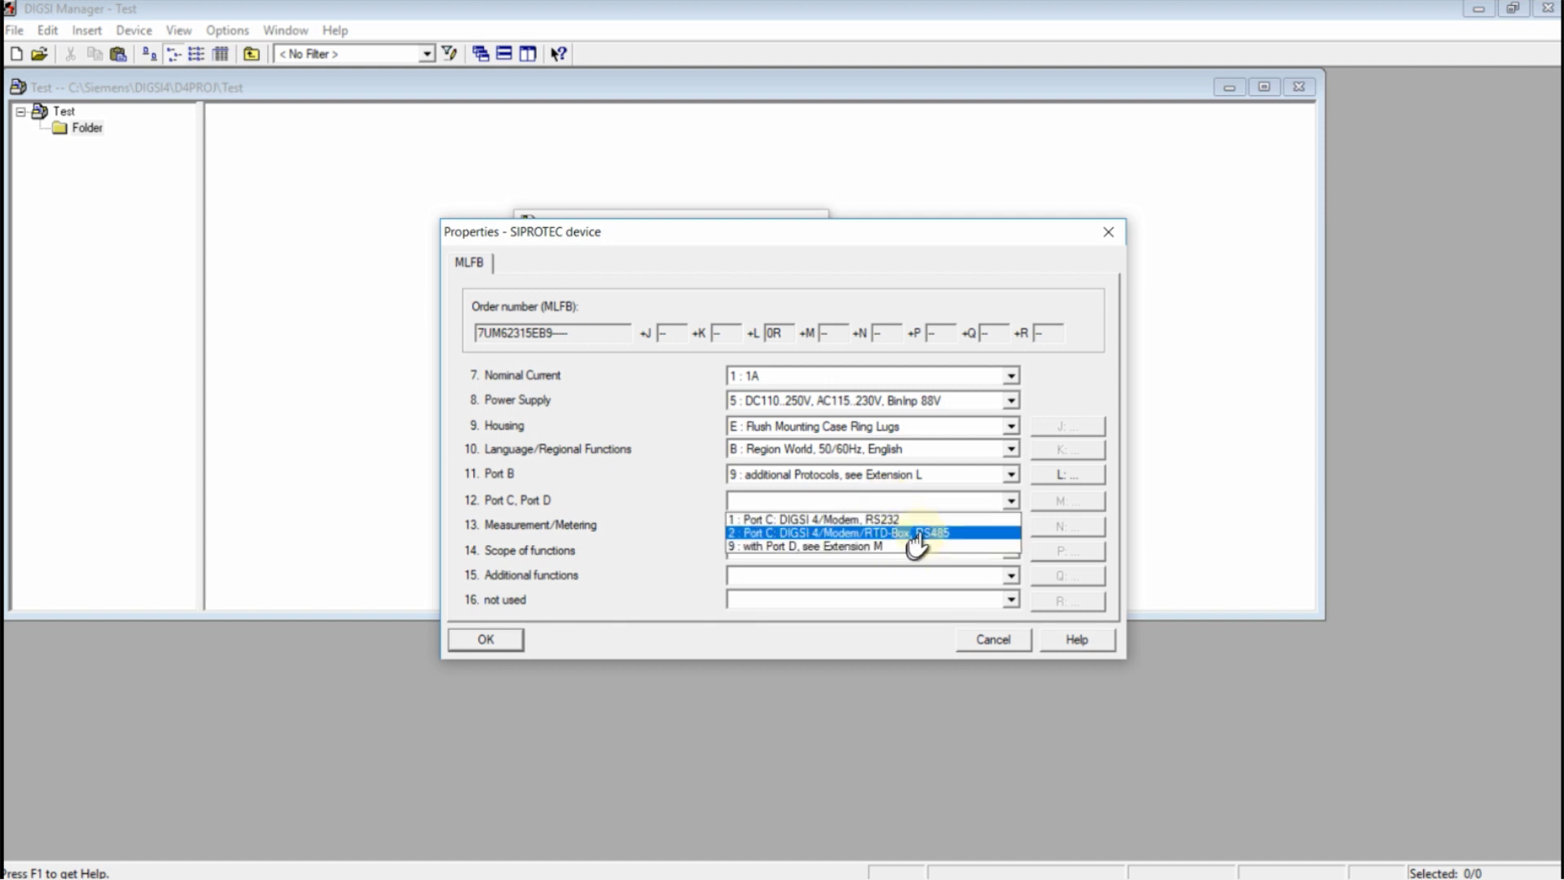
pyautogui.click(968, 539)
pyautogui.click(962, 528)
pyautogui.click(932, 543)
pyautogui.click(930, 550)
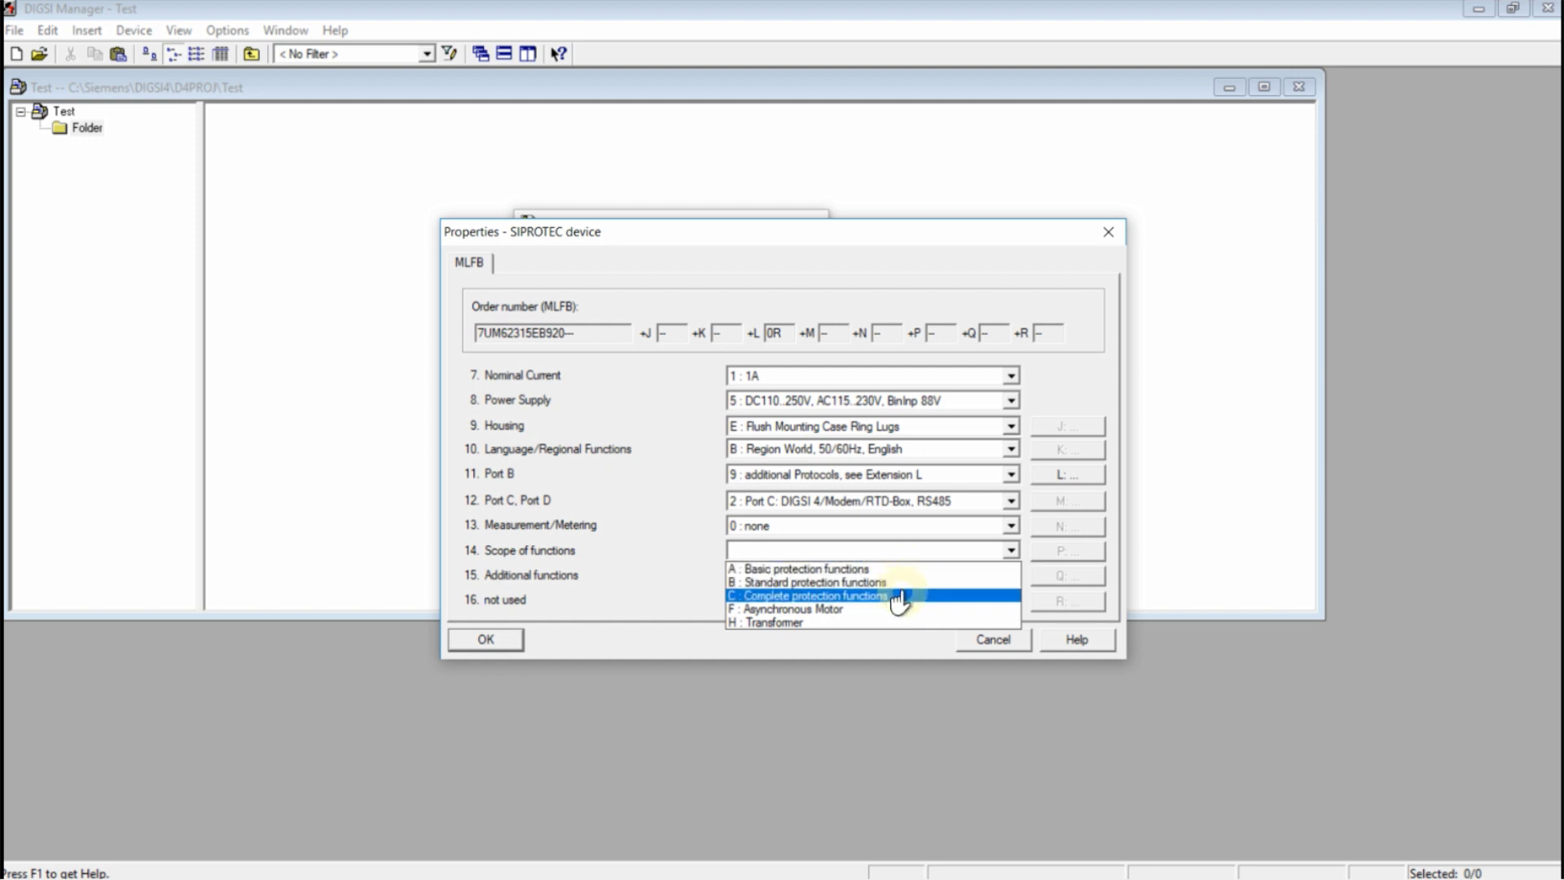
pyautogui.click(897, 596)
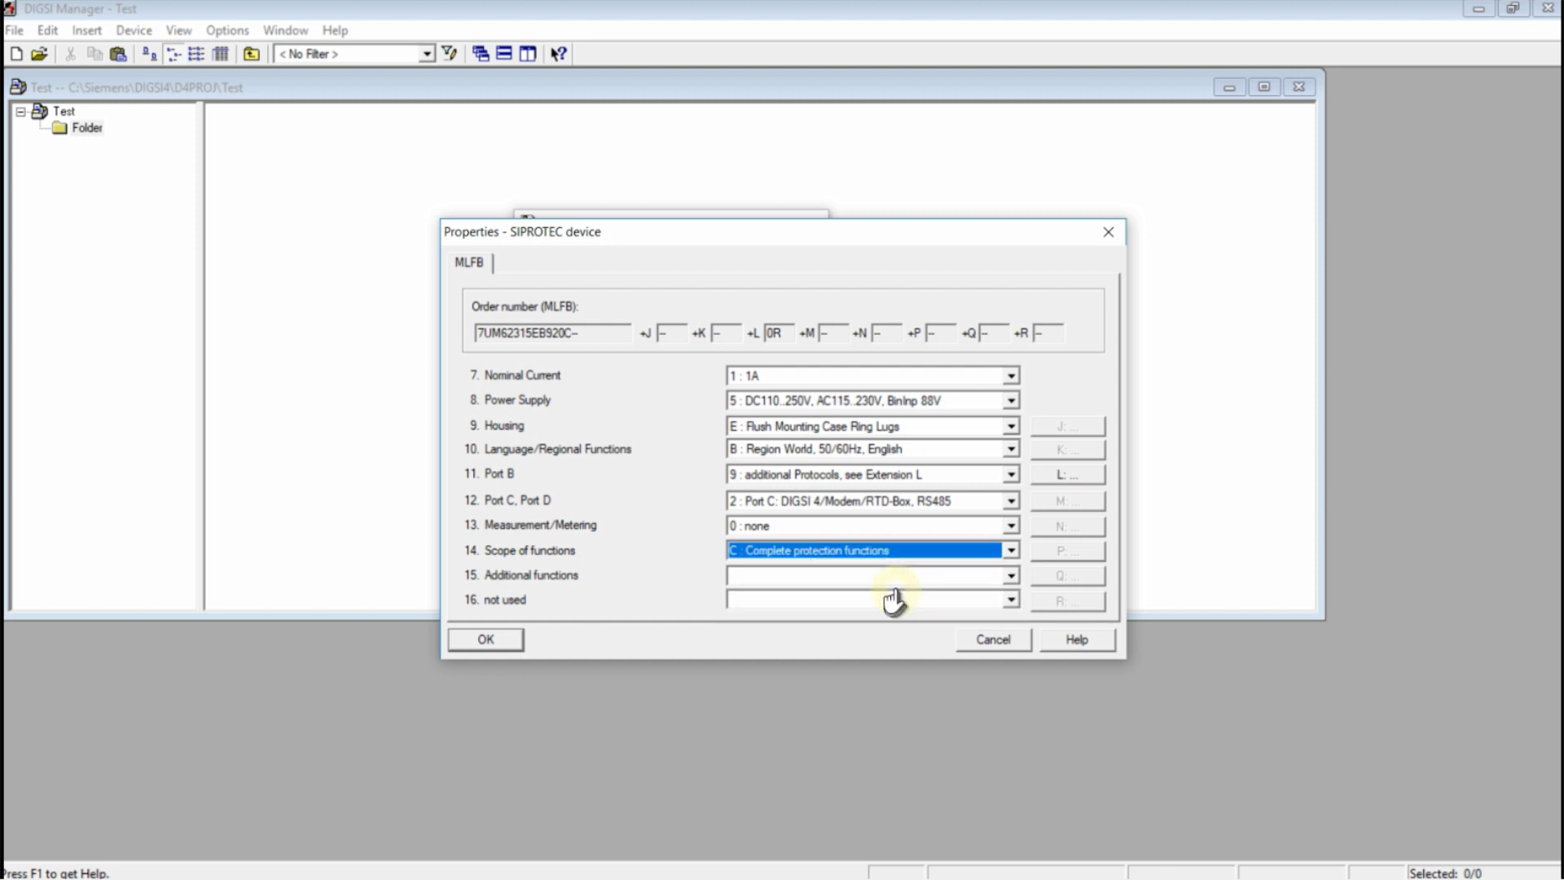
pyautogui.click(892, 577)
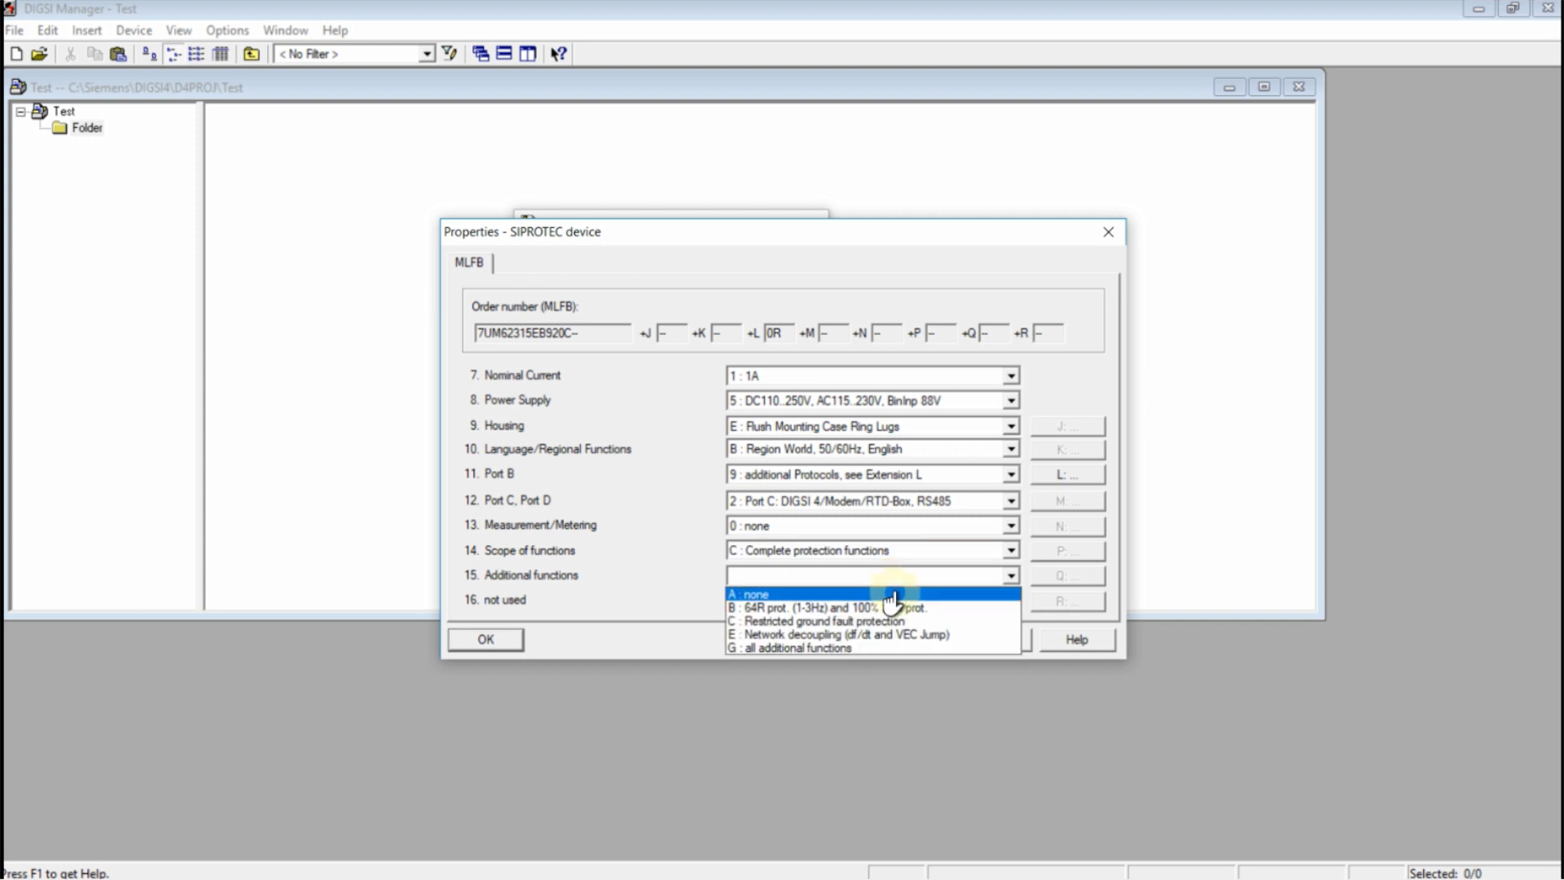
pyautogui.click(892, 596)
pyautogui.click(888, 600)
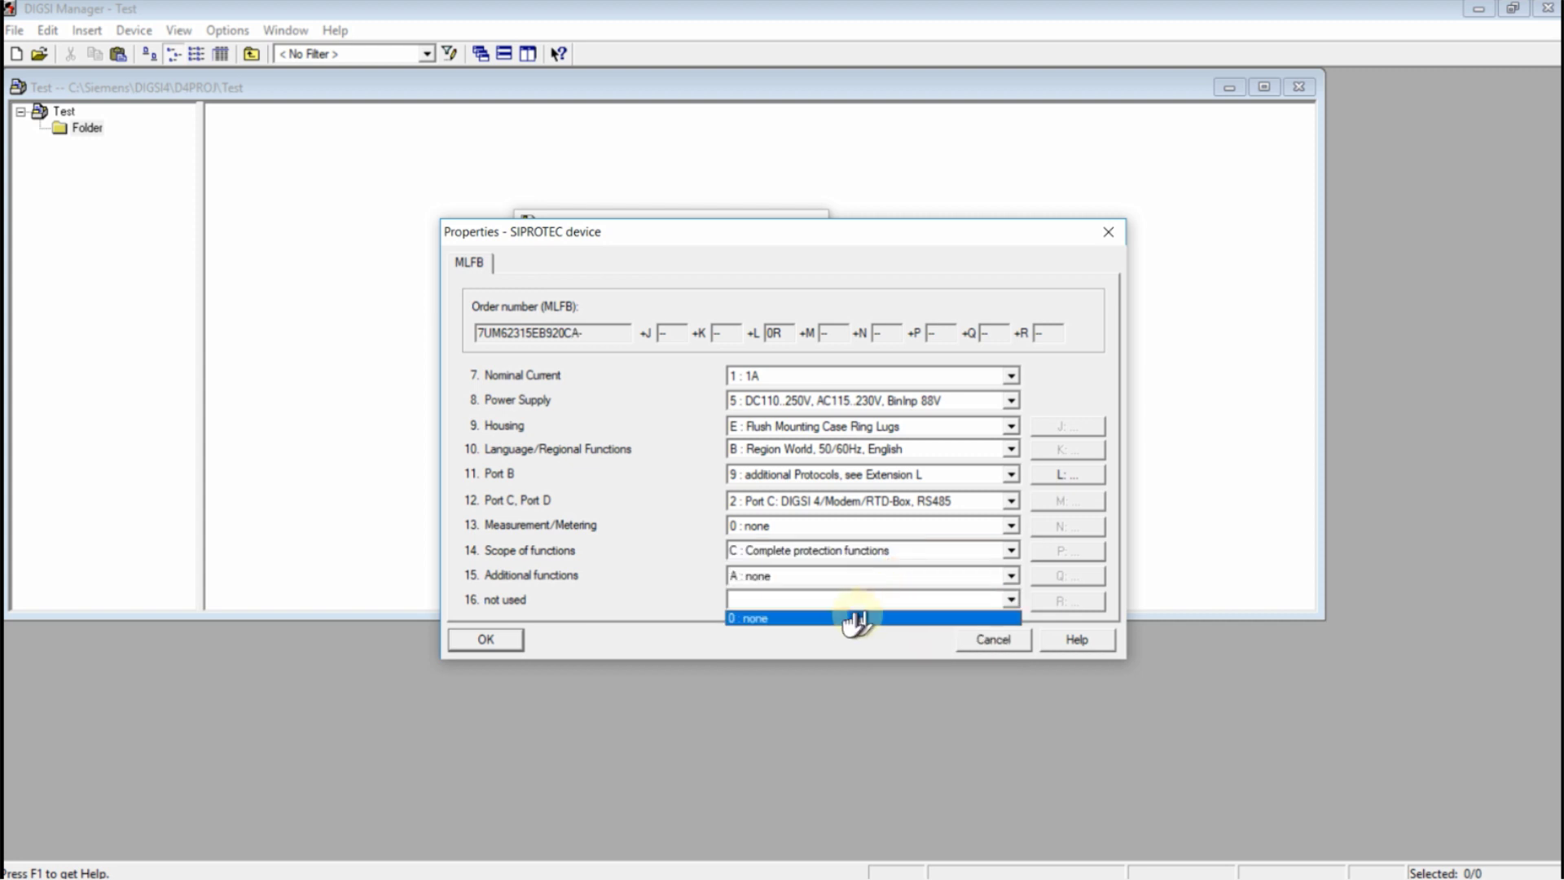
pyautogui.click(853, 619)
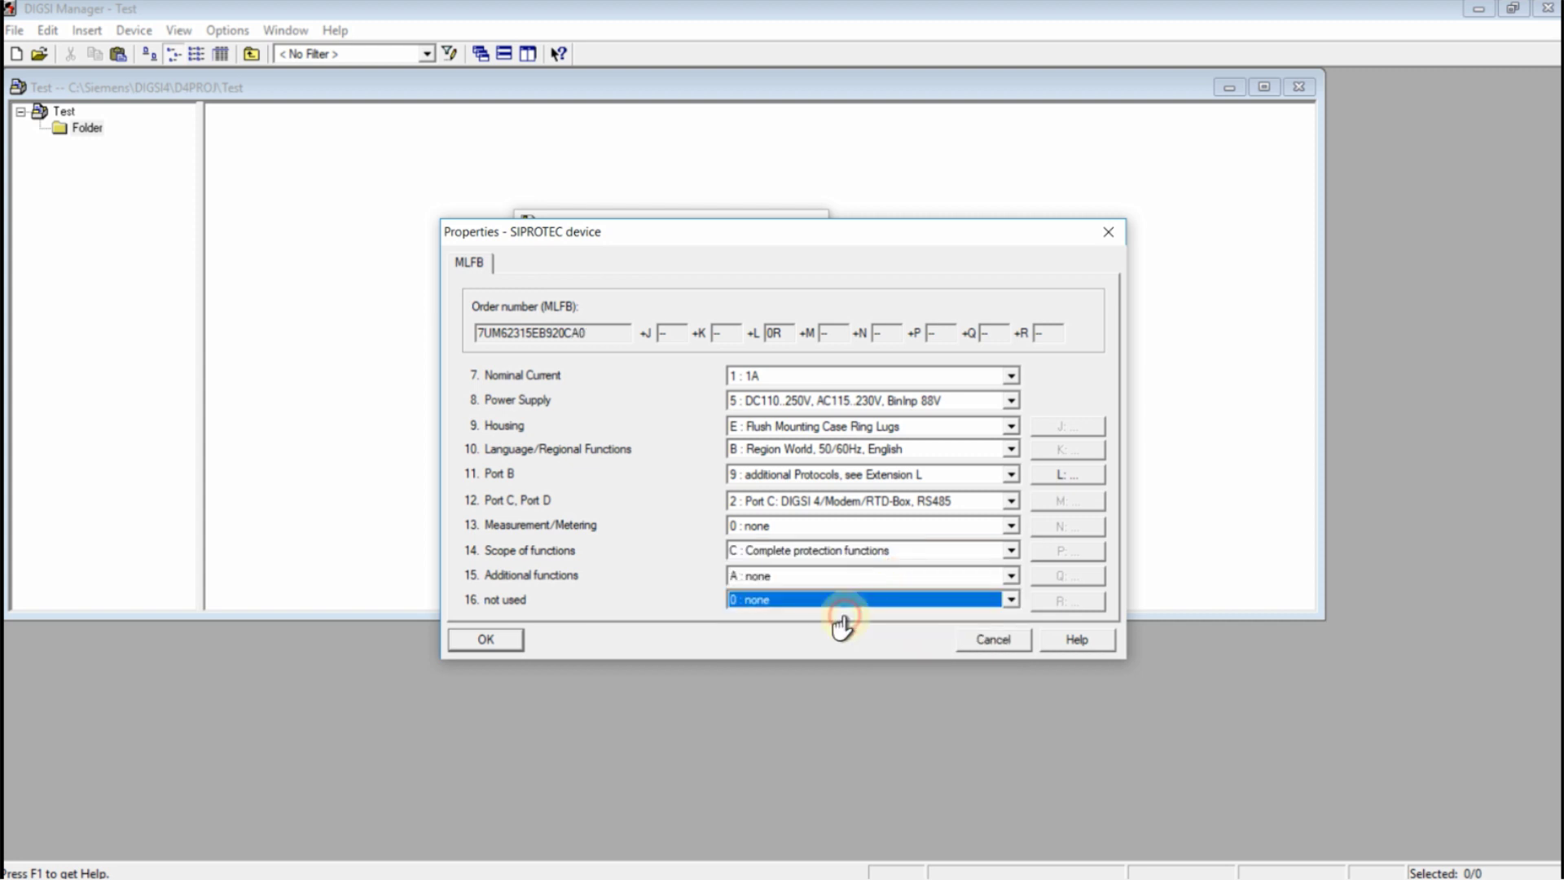
pyautogui.click(486, 641)
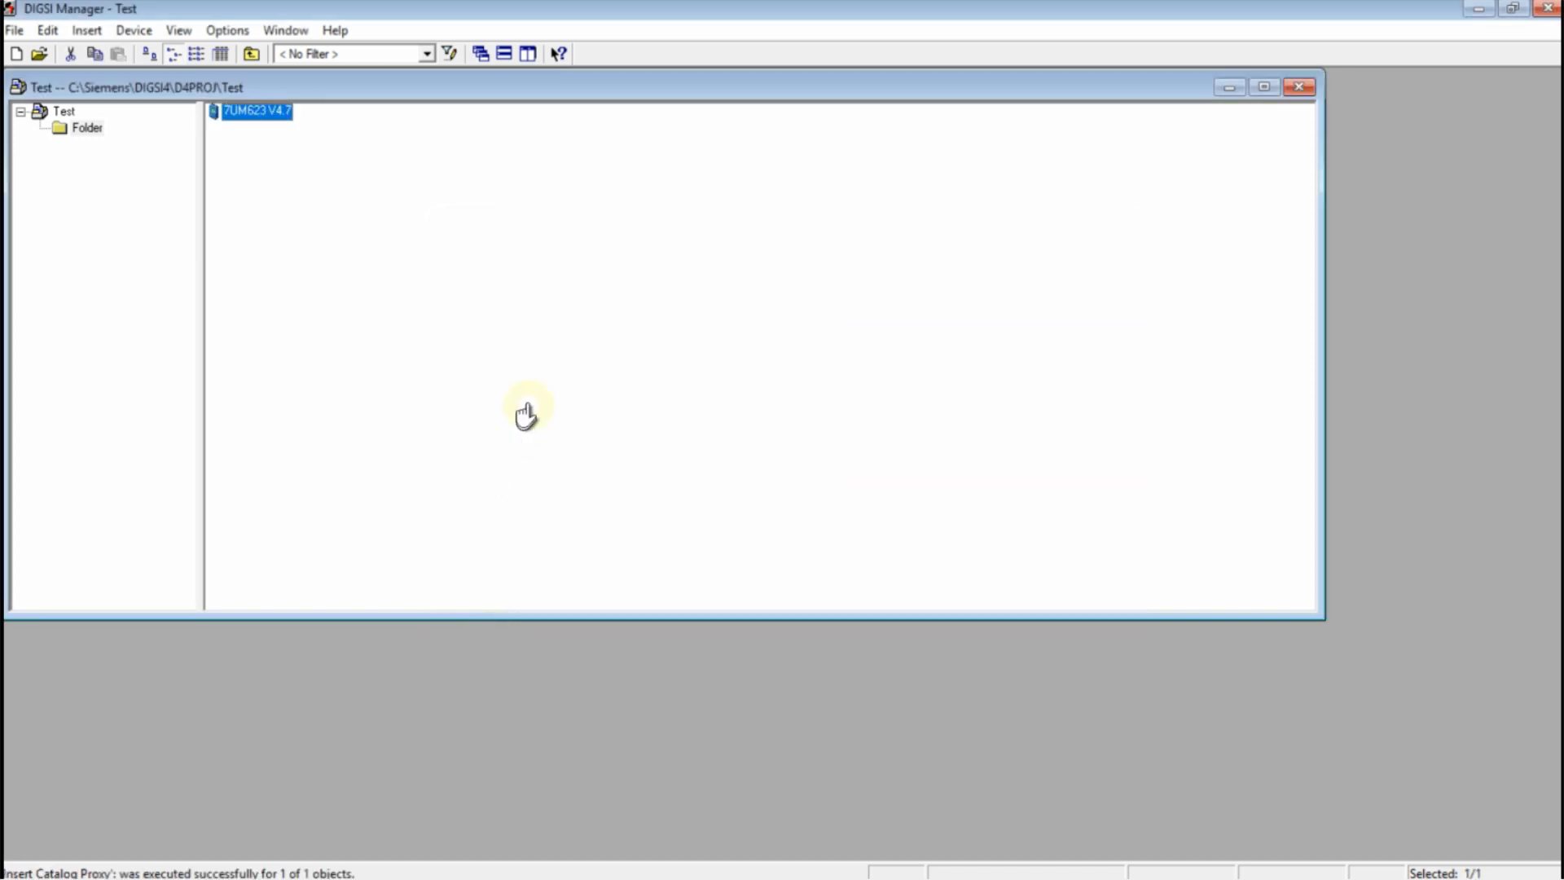
# Open the 7UM623 V4.7 device offline and move the IEC61850 report aside
pyautogui.doubleClick(276, 121)
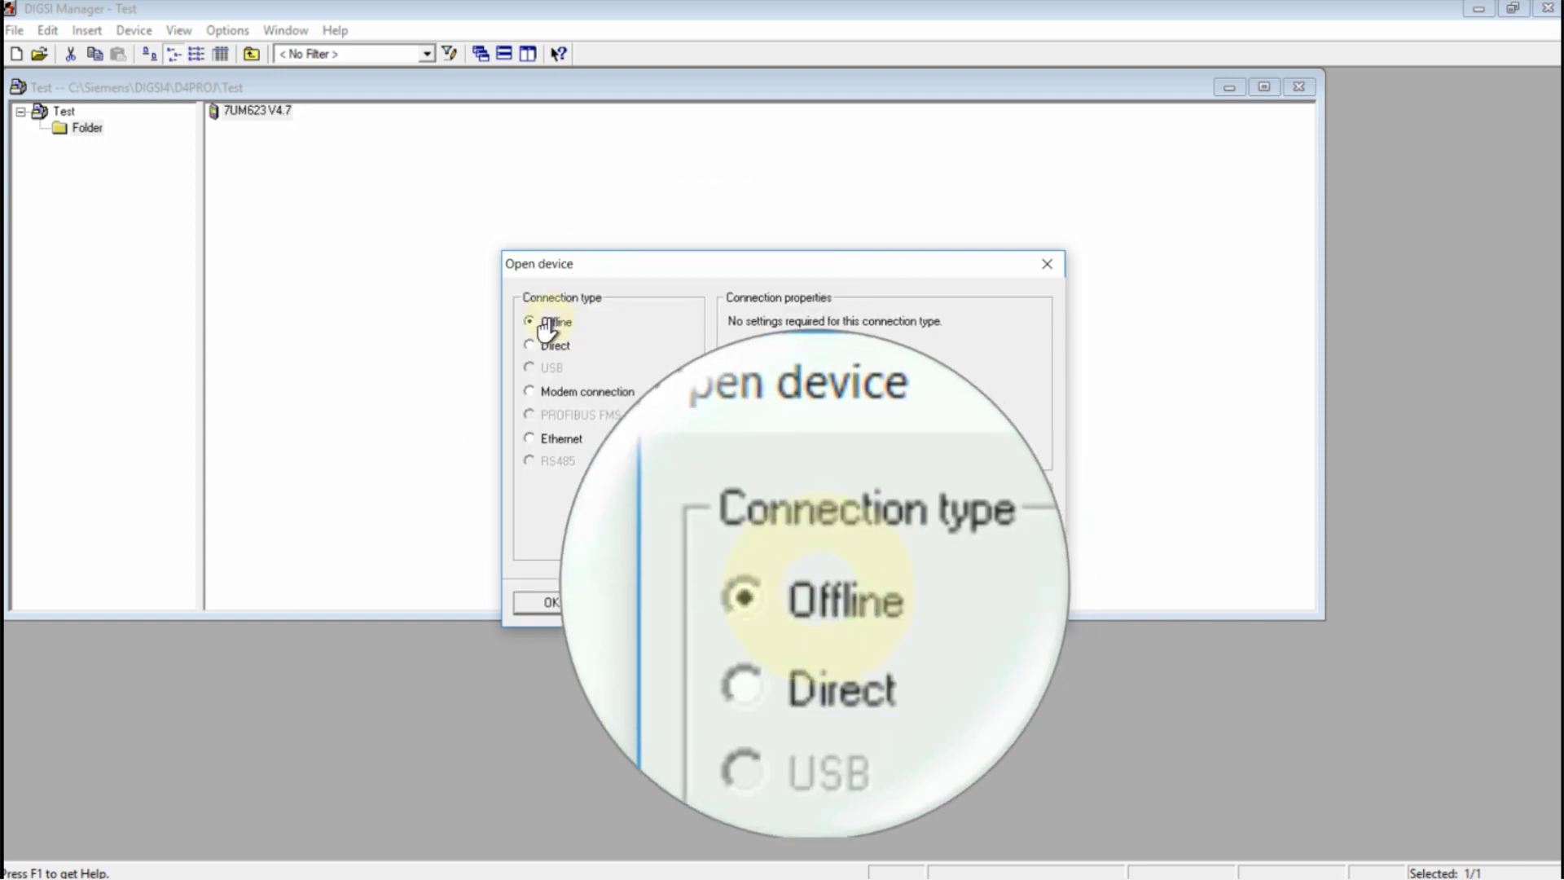
pyautogui.click(545, 322)
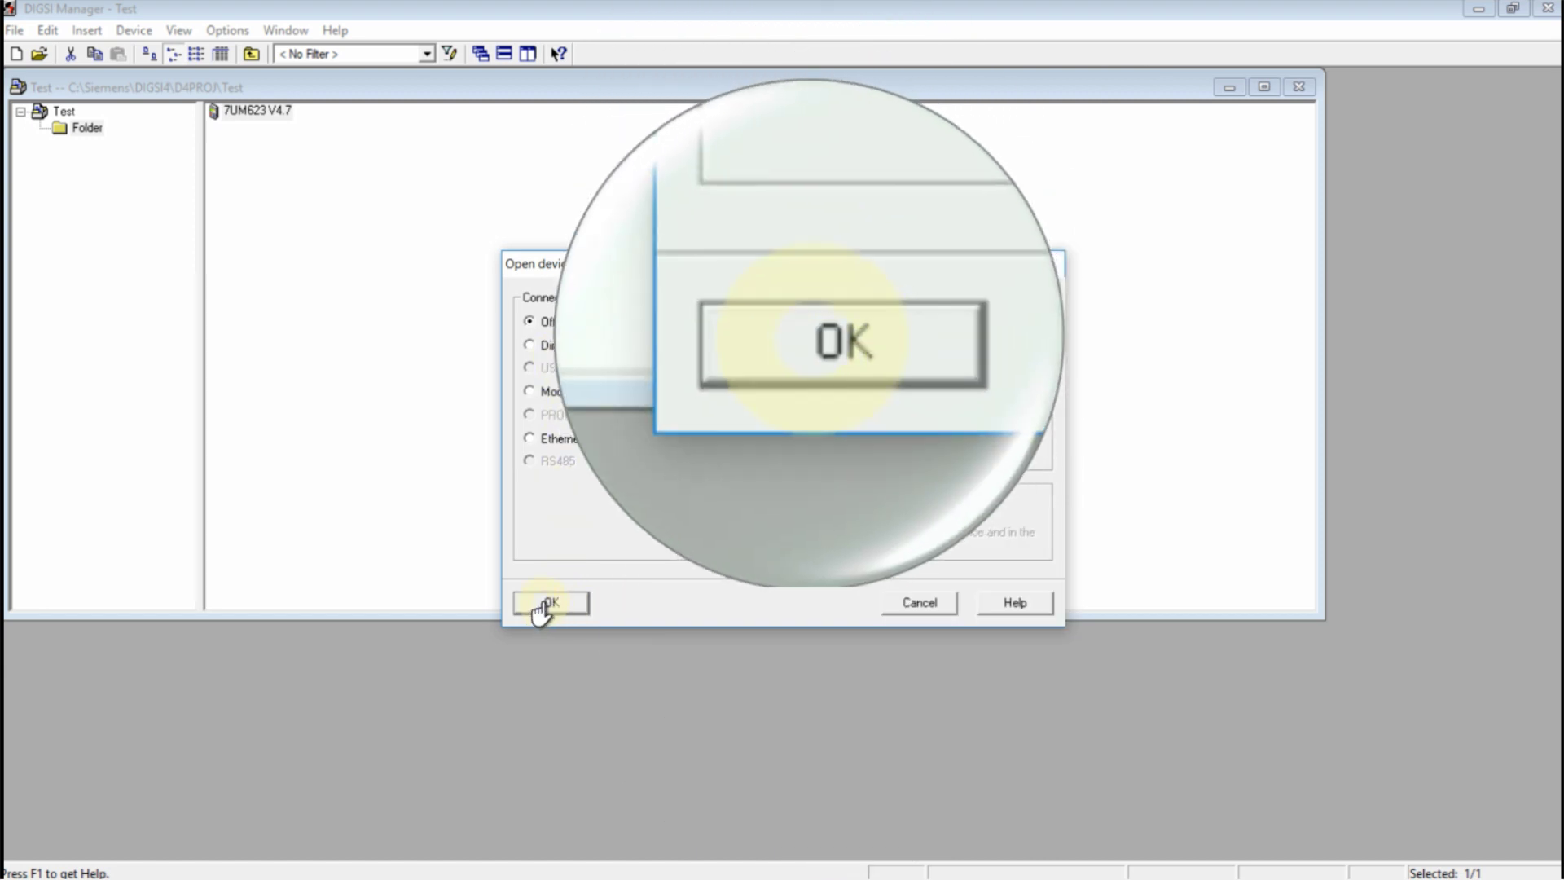
pyautogui.click(544, 603)
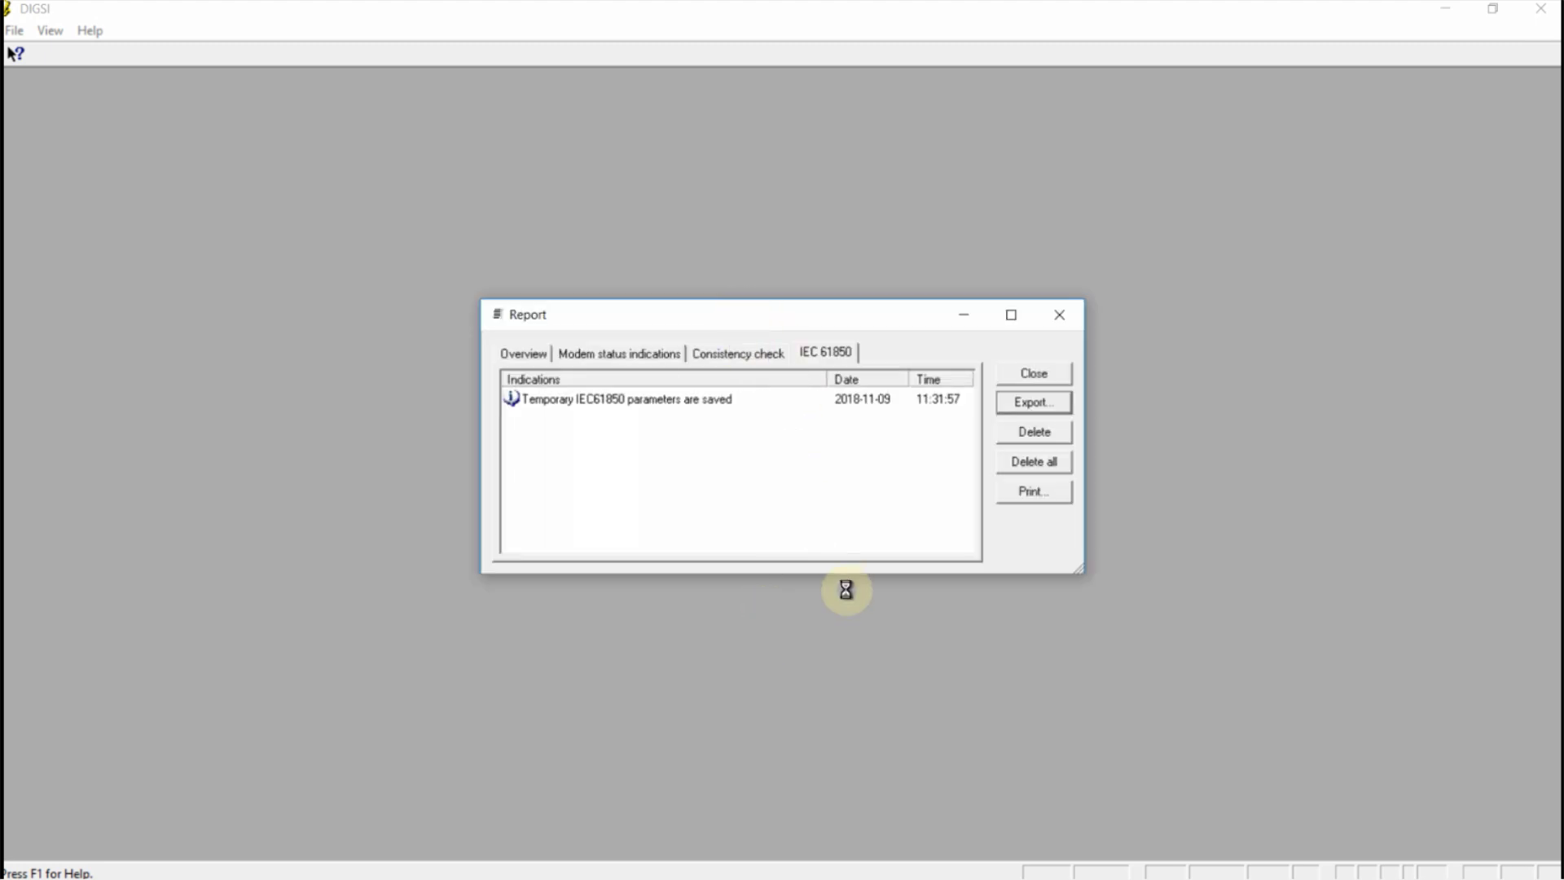
pyautogui.moveTo(790, 316); pyautogui.dragTo(817, 561)
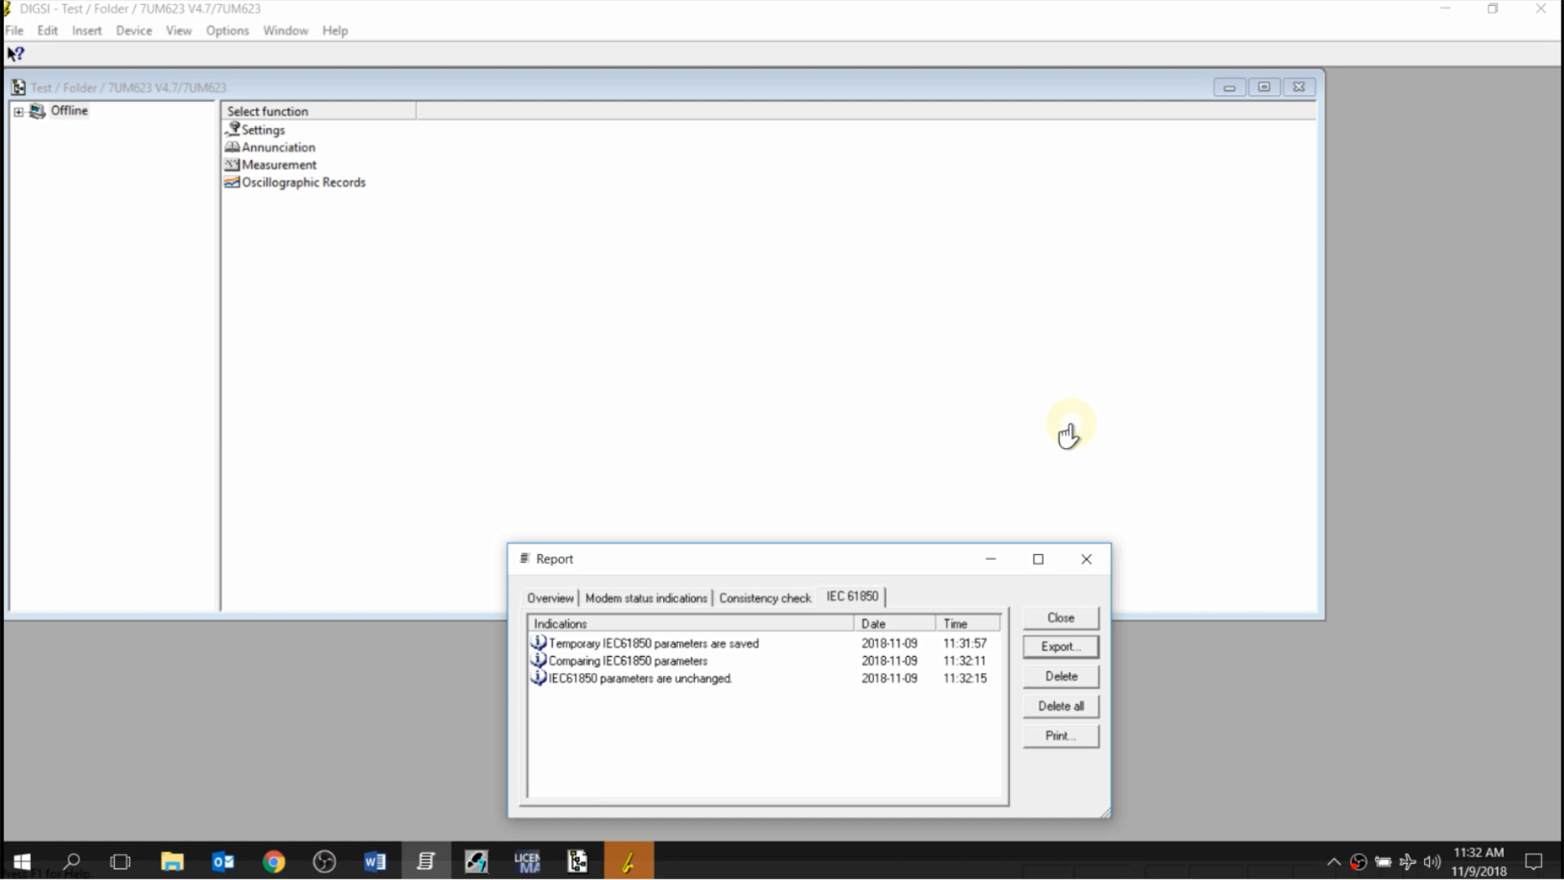
# List the device's setting functions and type a note naming LOGIC CFC, IEC61850 and other settings
pyautogui.click(1067, 434)
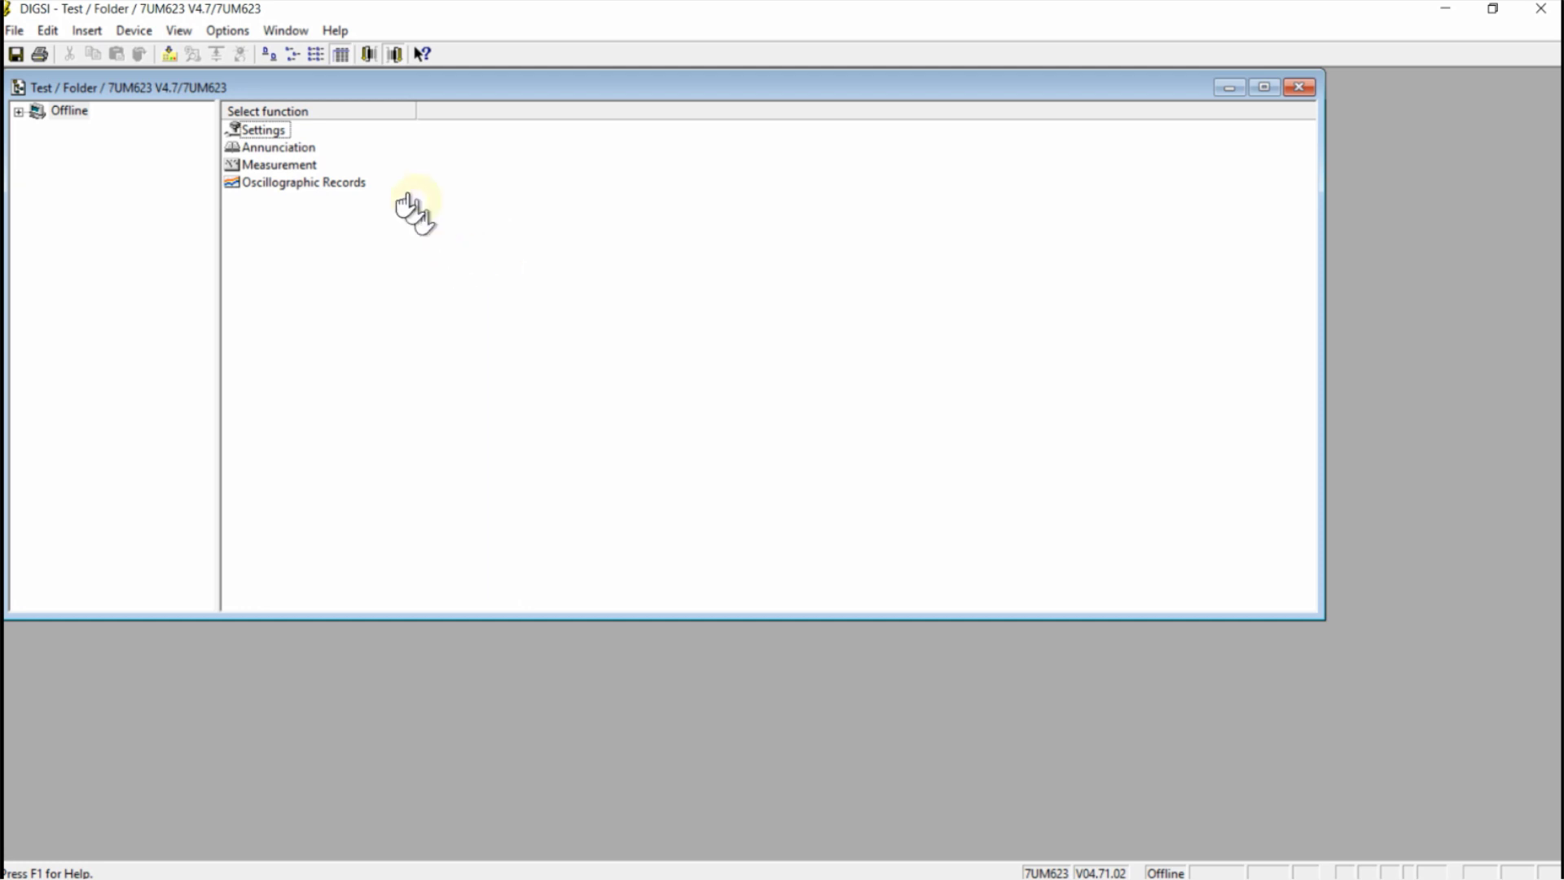
pyautogui.doubleClick(277, 133)
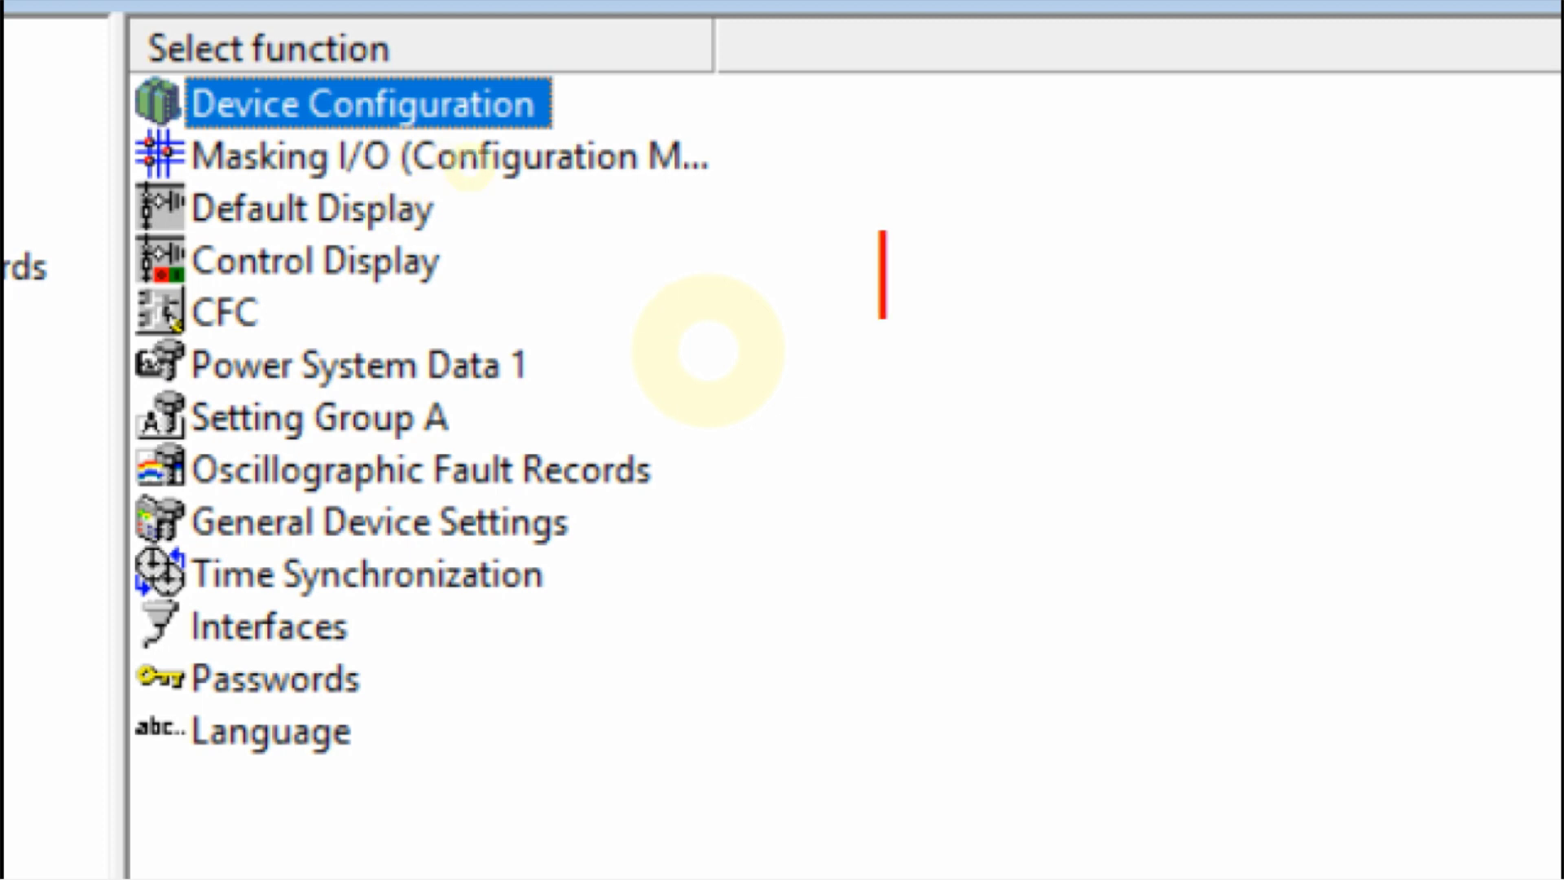
pyautogui.write('ch')
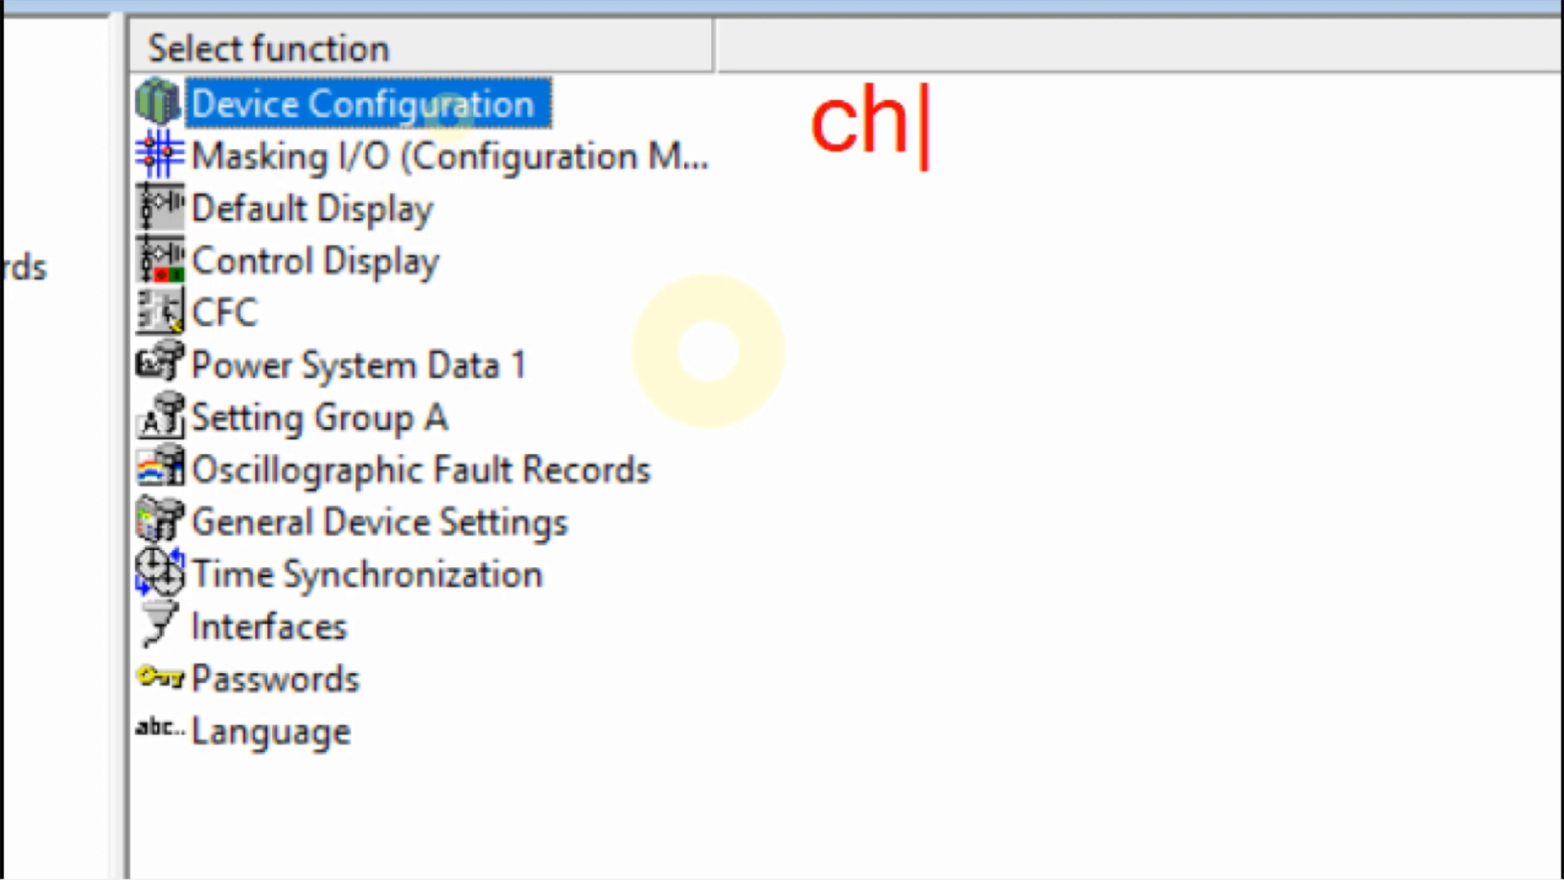
pyautogui.write('eck a')
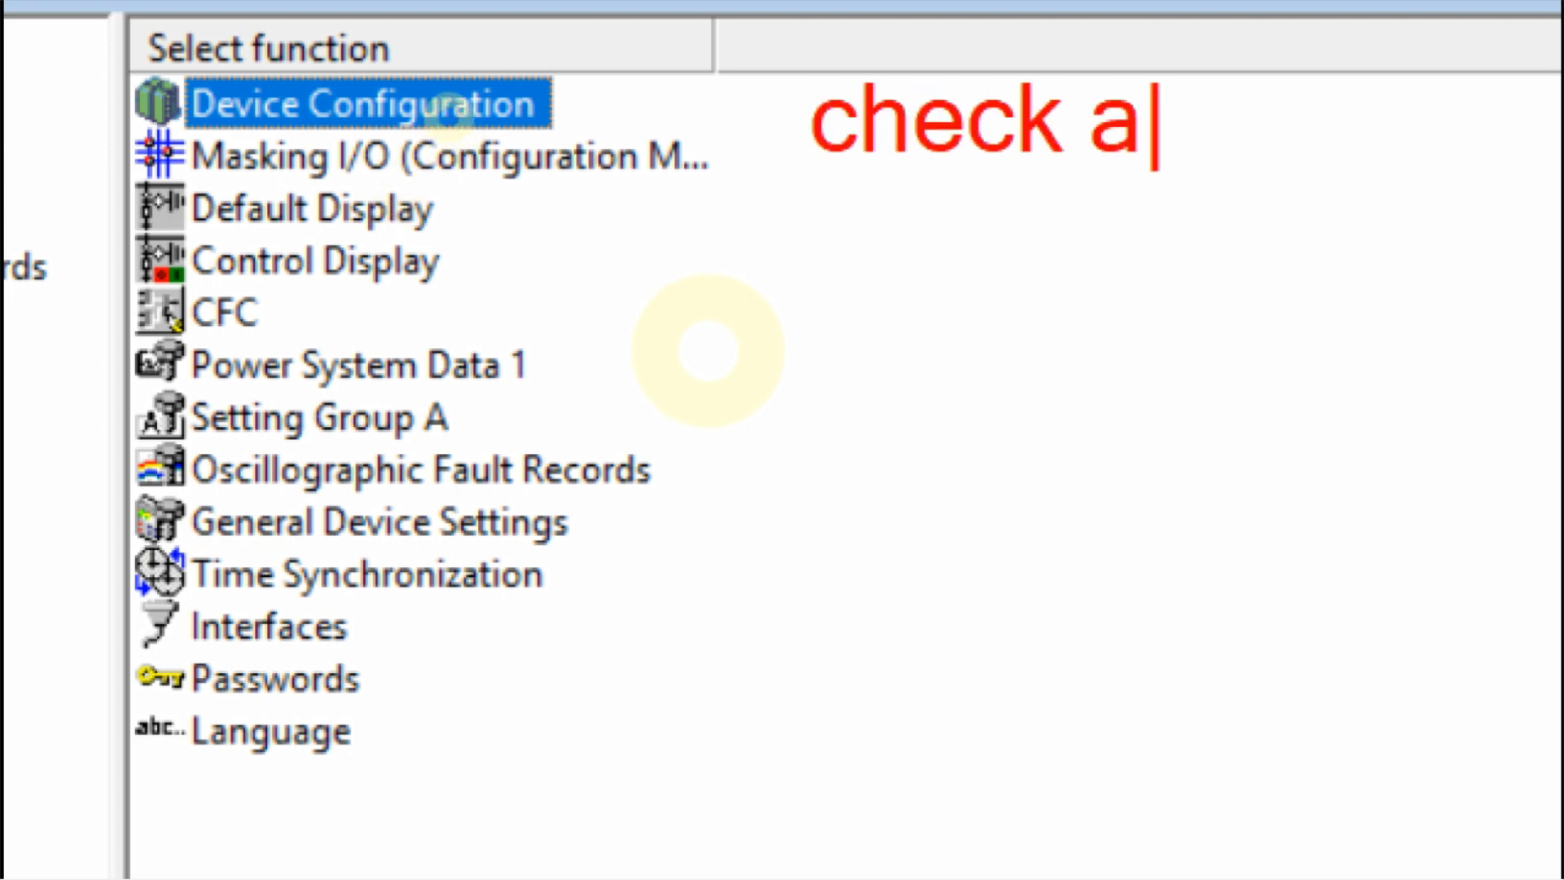
pyautogui.write('ll funct')
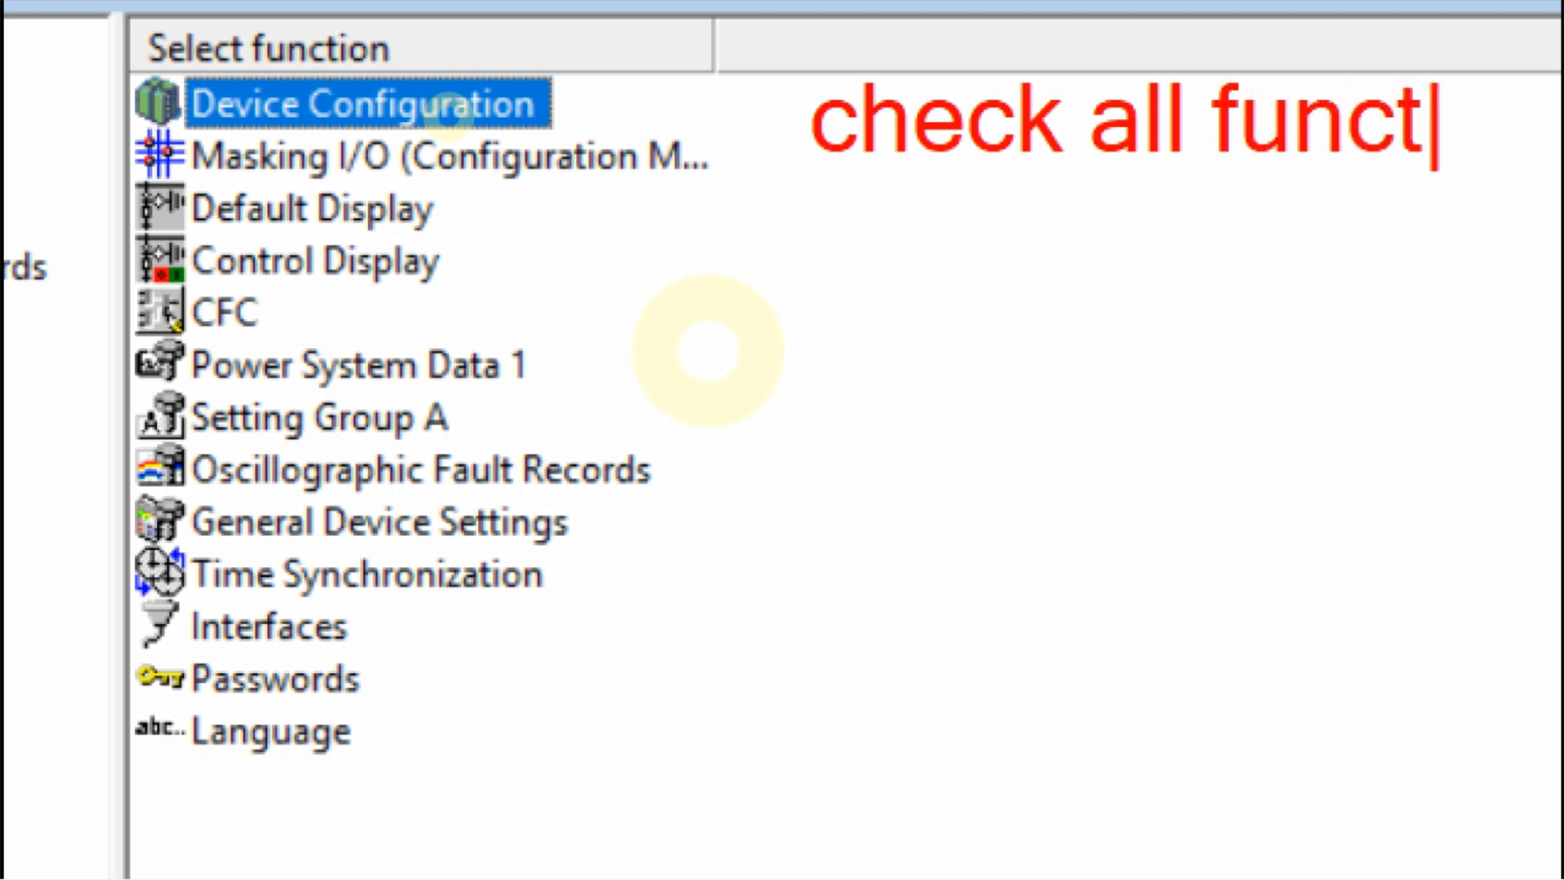
pyautogui.write('ion such ')
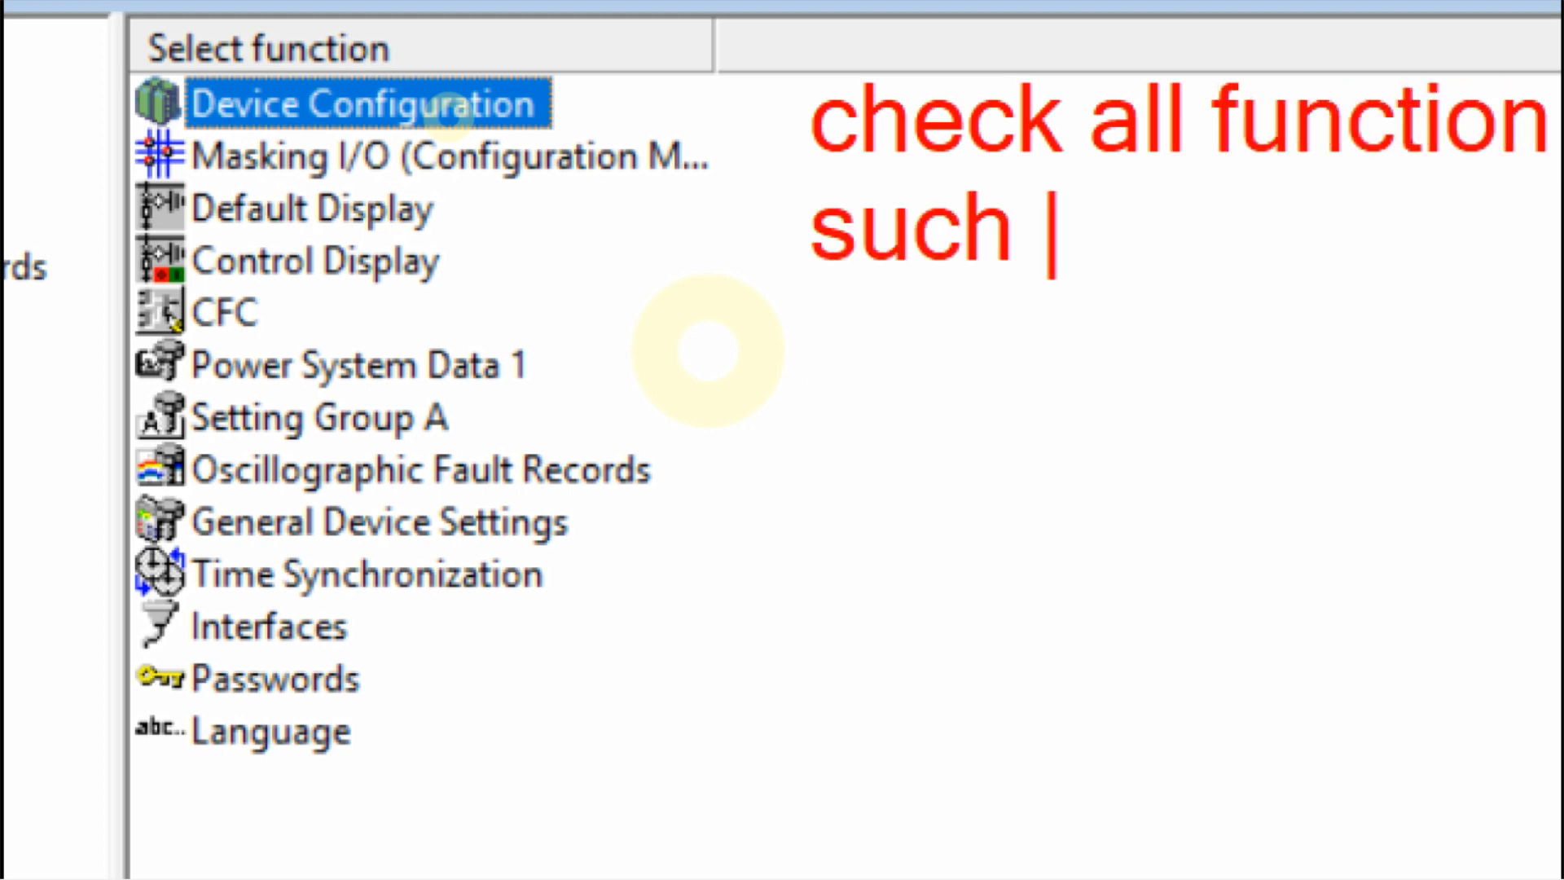
pyautogui.write('us:')
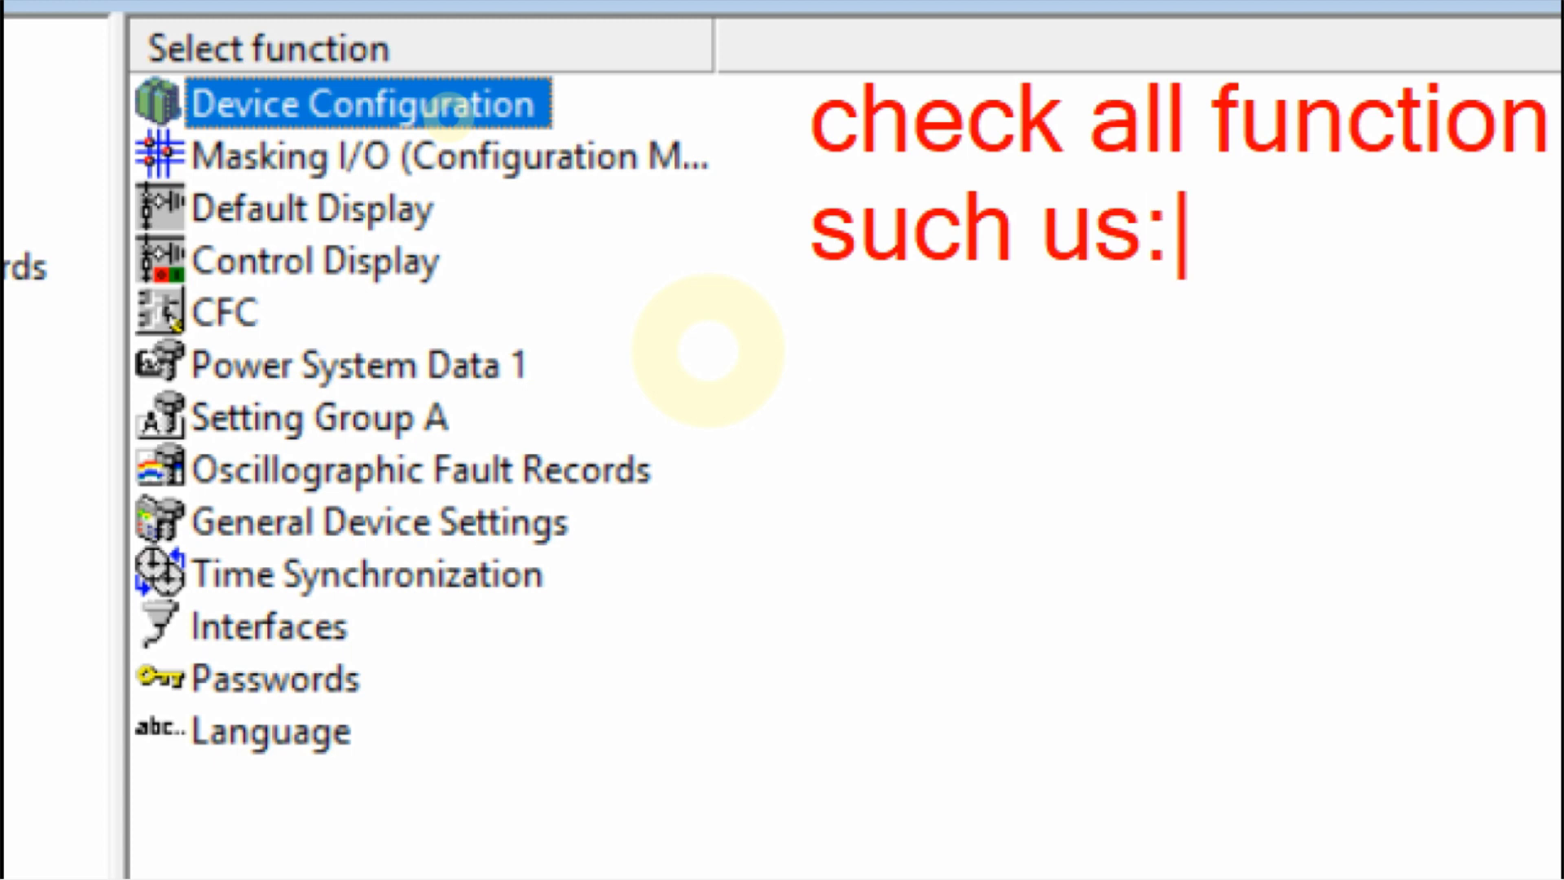
pyautogui.press('Return')
pyautogui.write('LOGIC ')
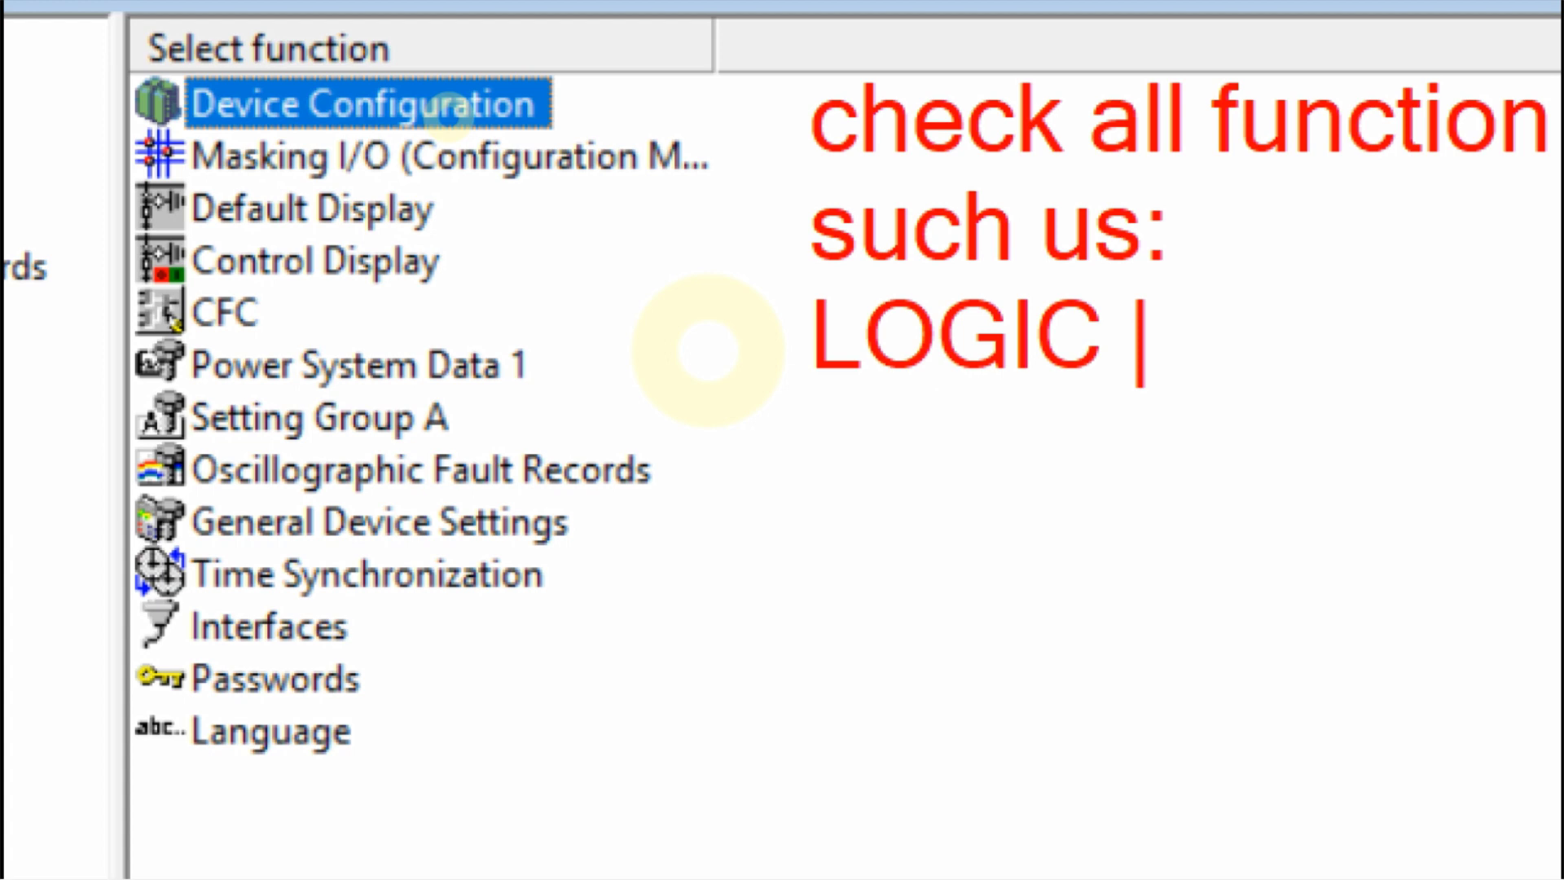
pyautogui.write('CFC')
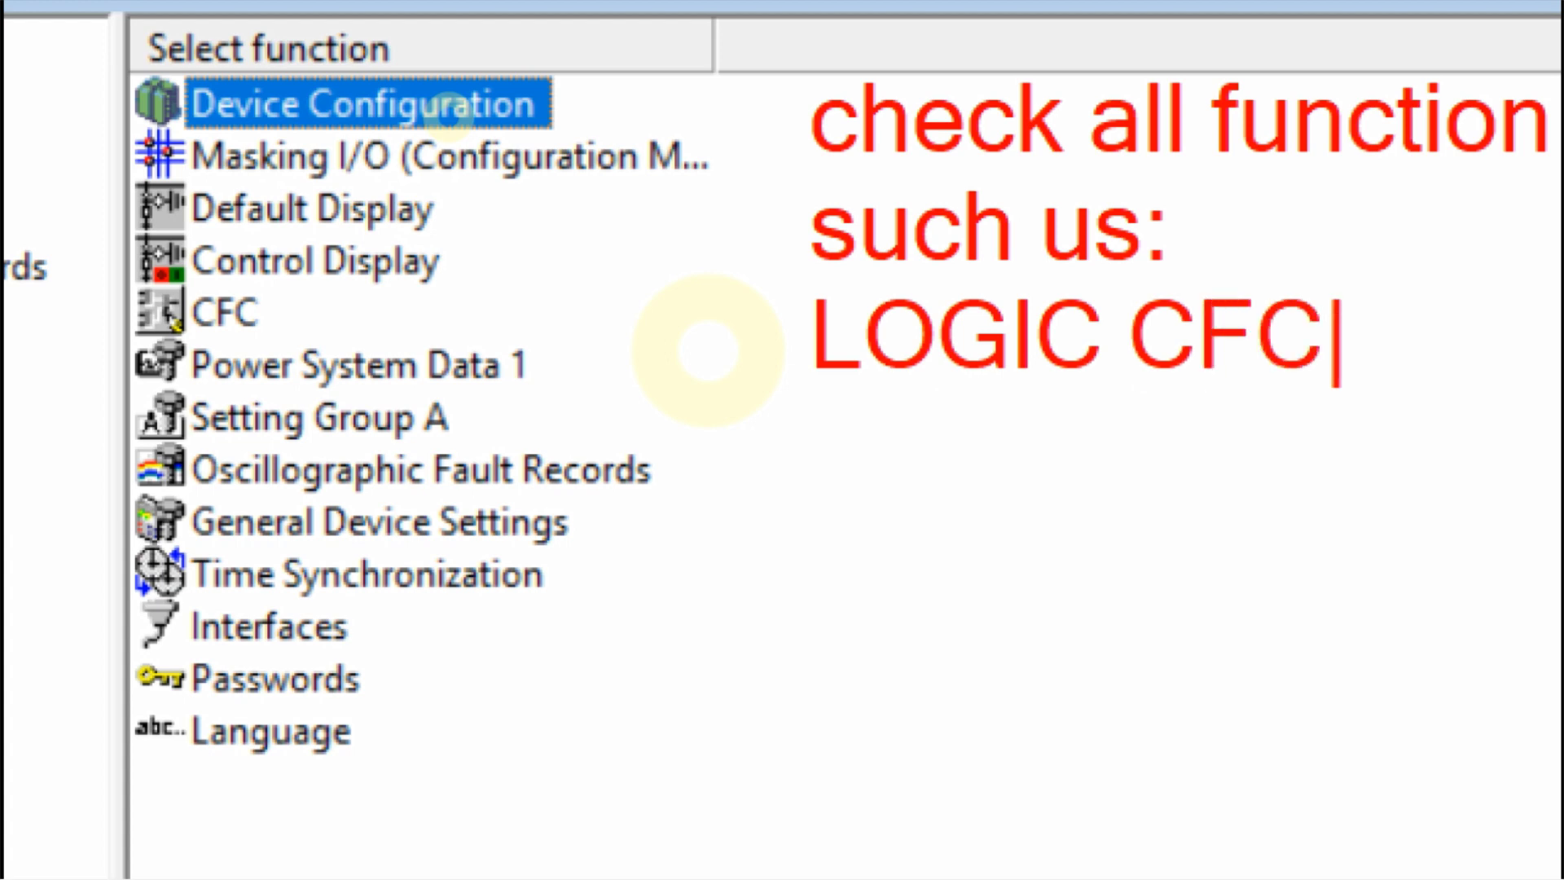
pyautogui.press('Return')
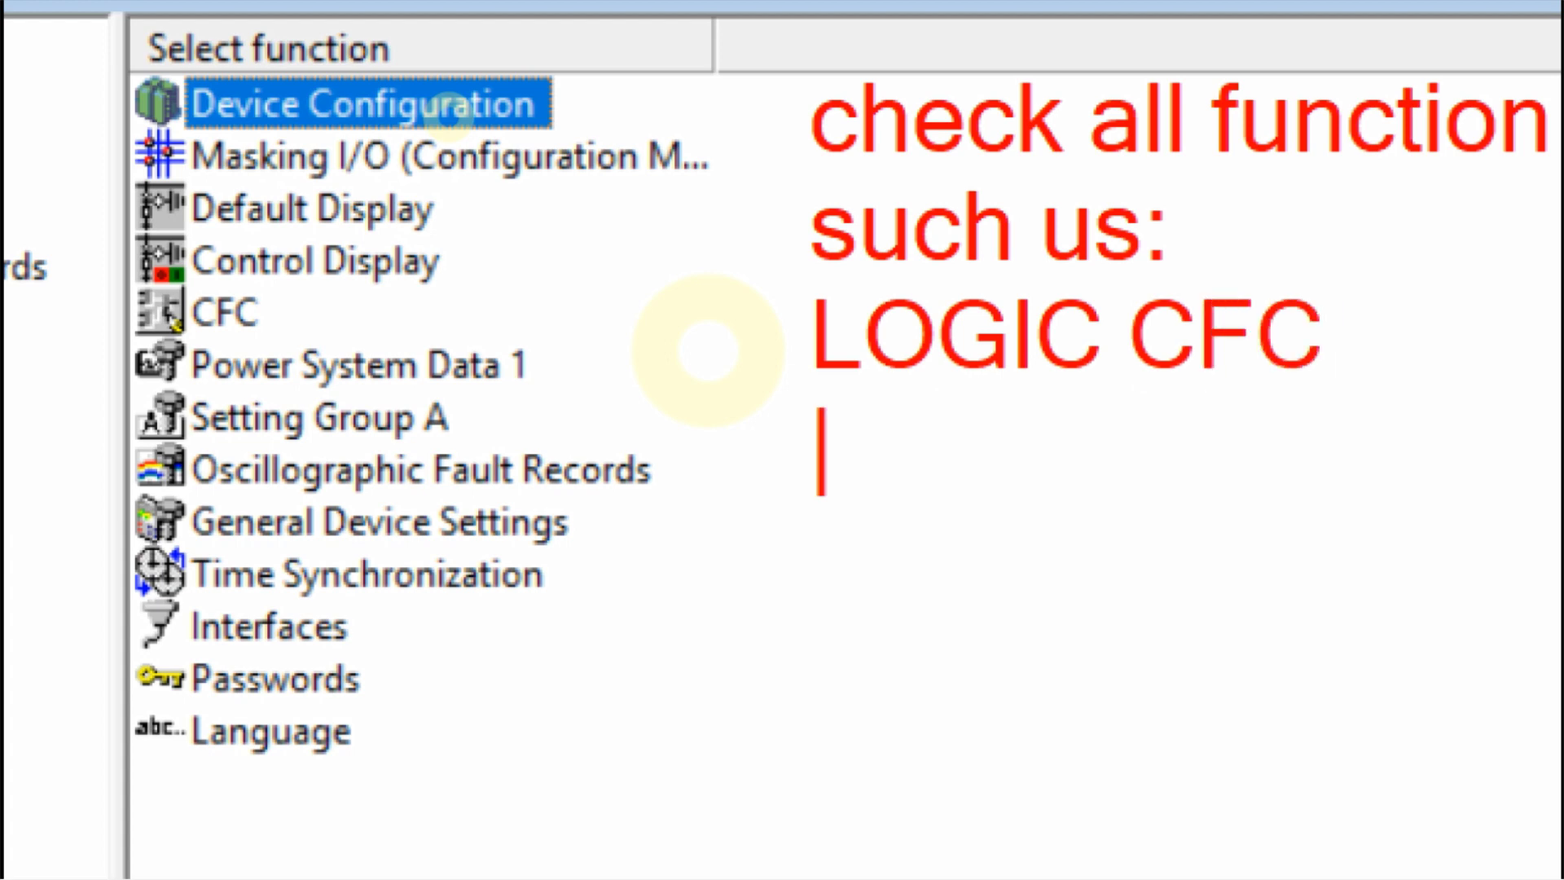
pyautogui.write('IE')
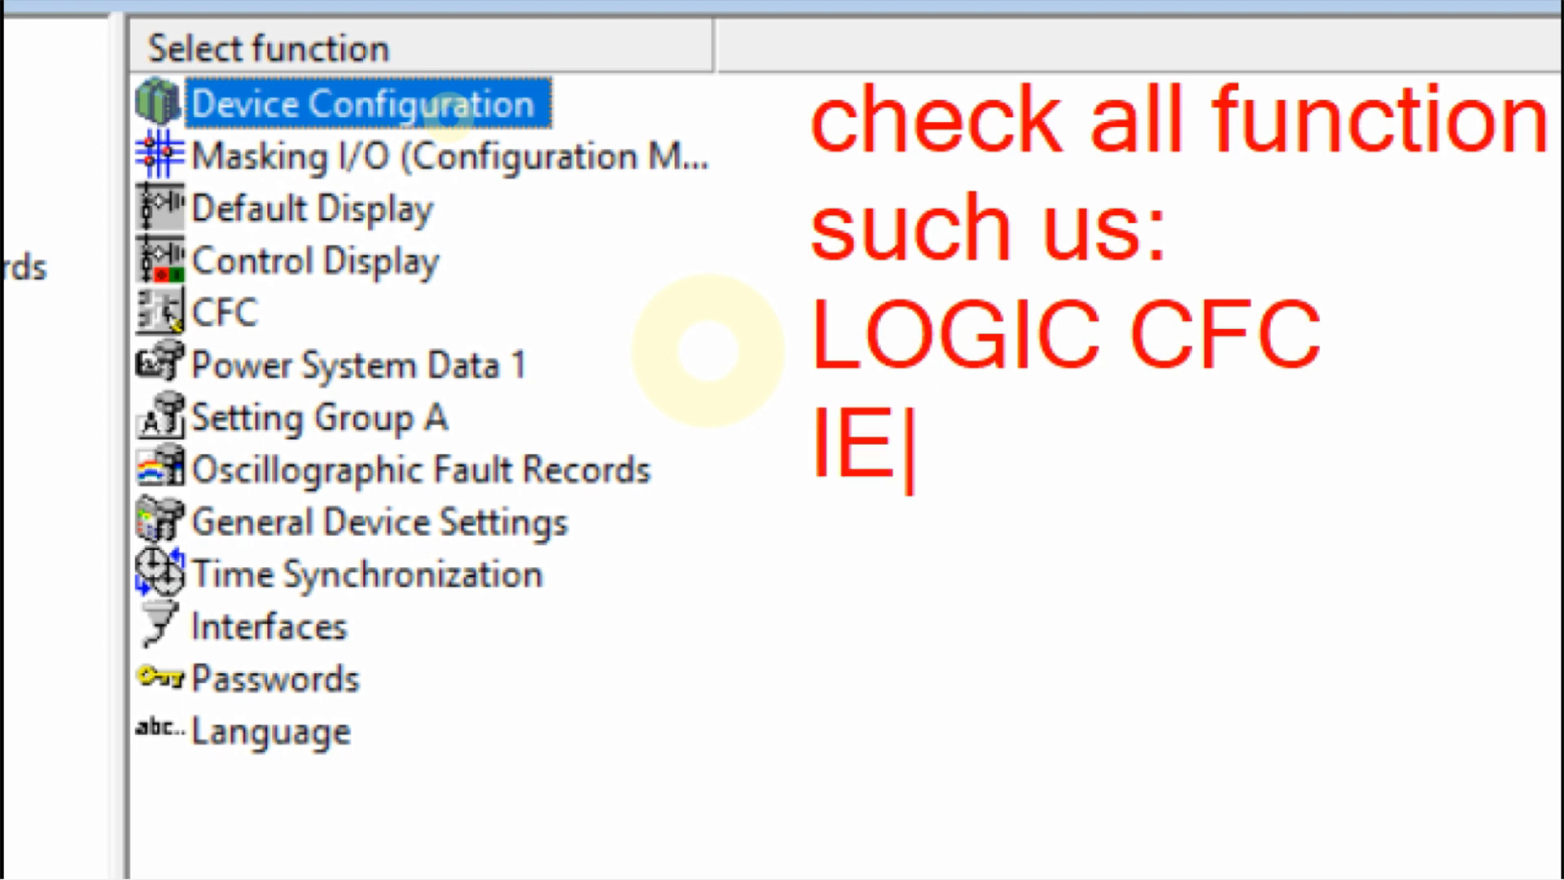
pyautogui.write('C6185')
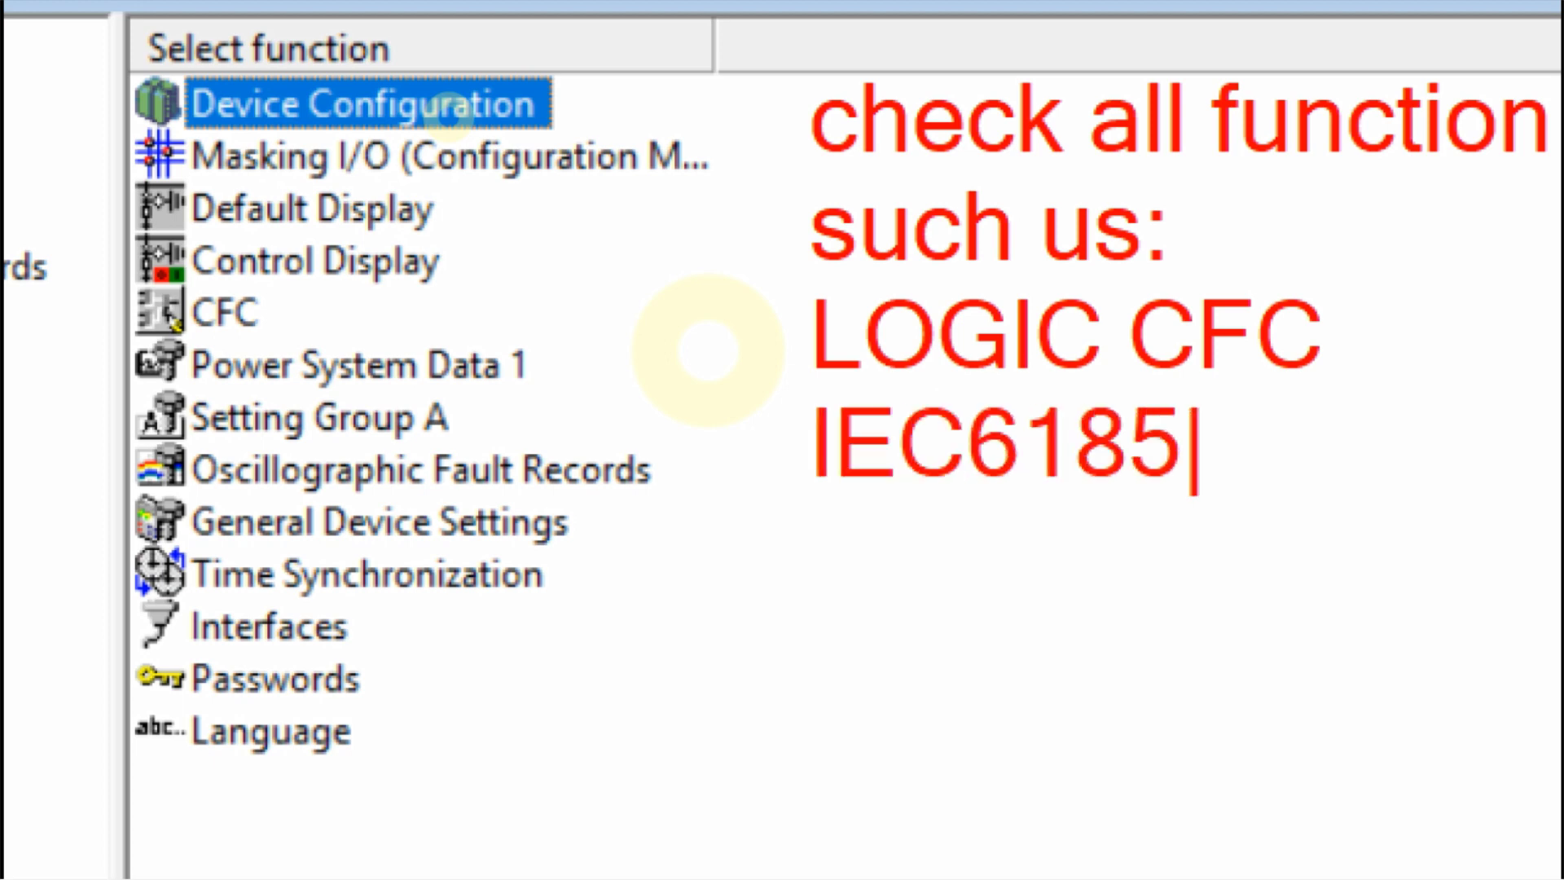
pyautogui.write('0')
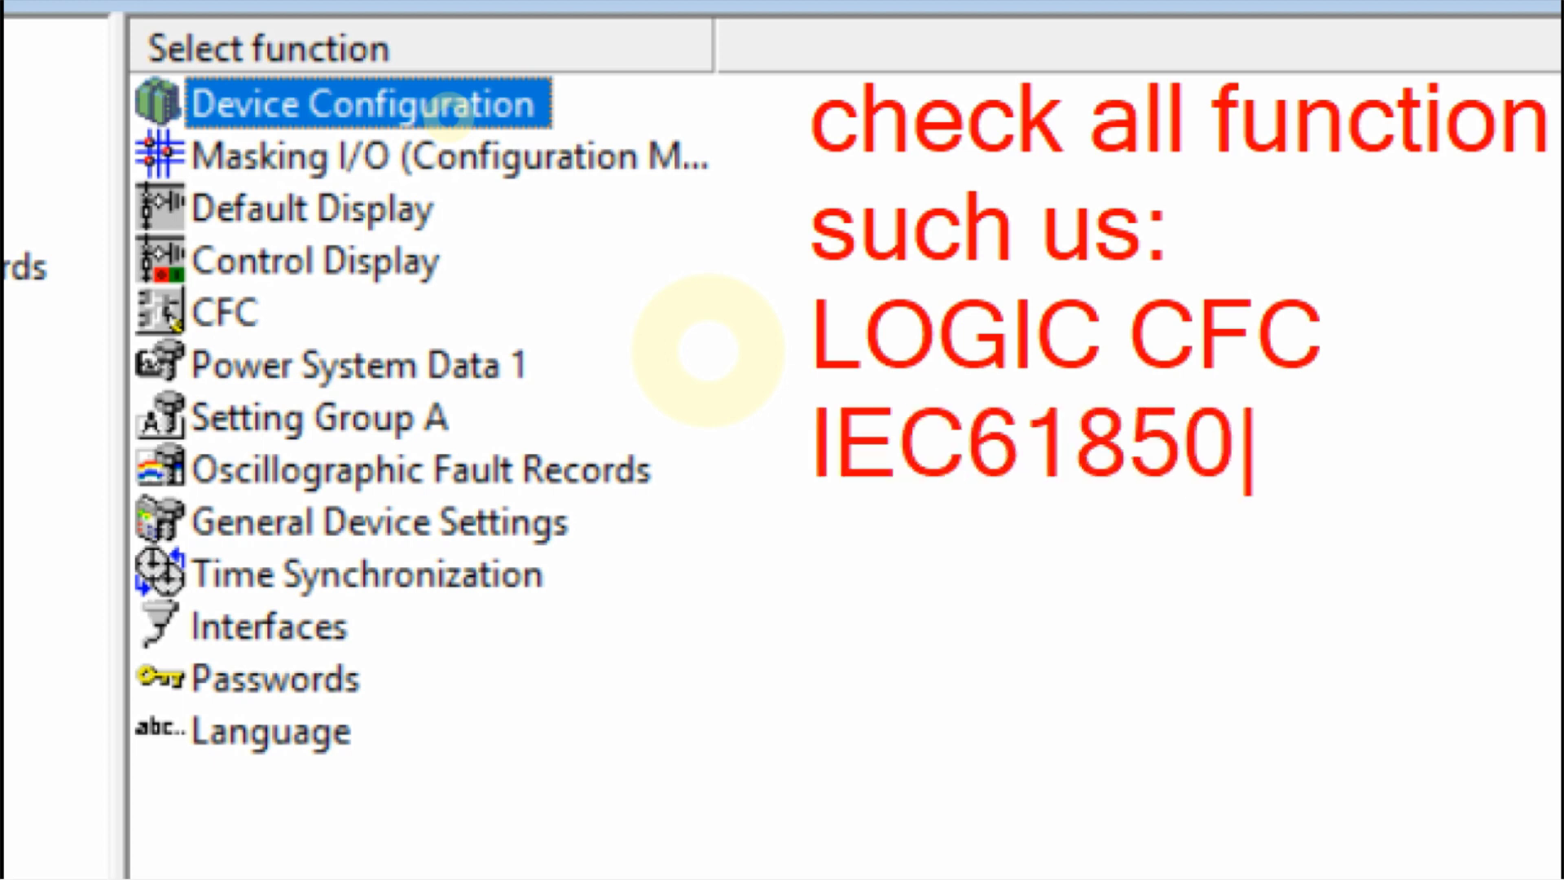
pyautogui.press('Return')
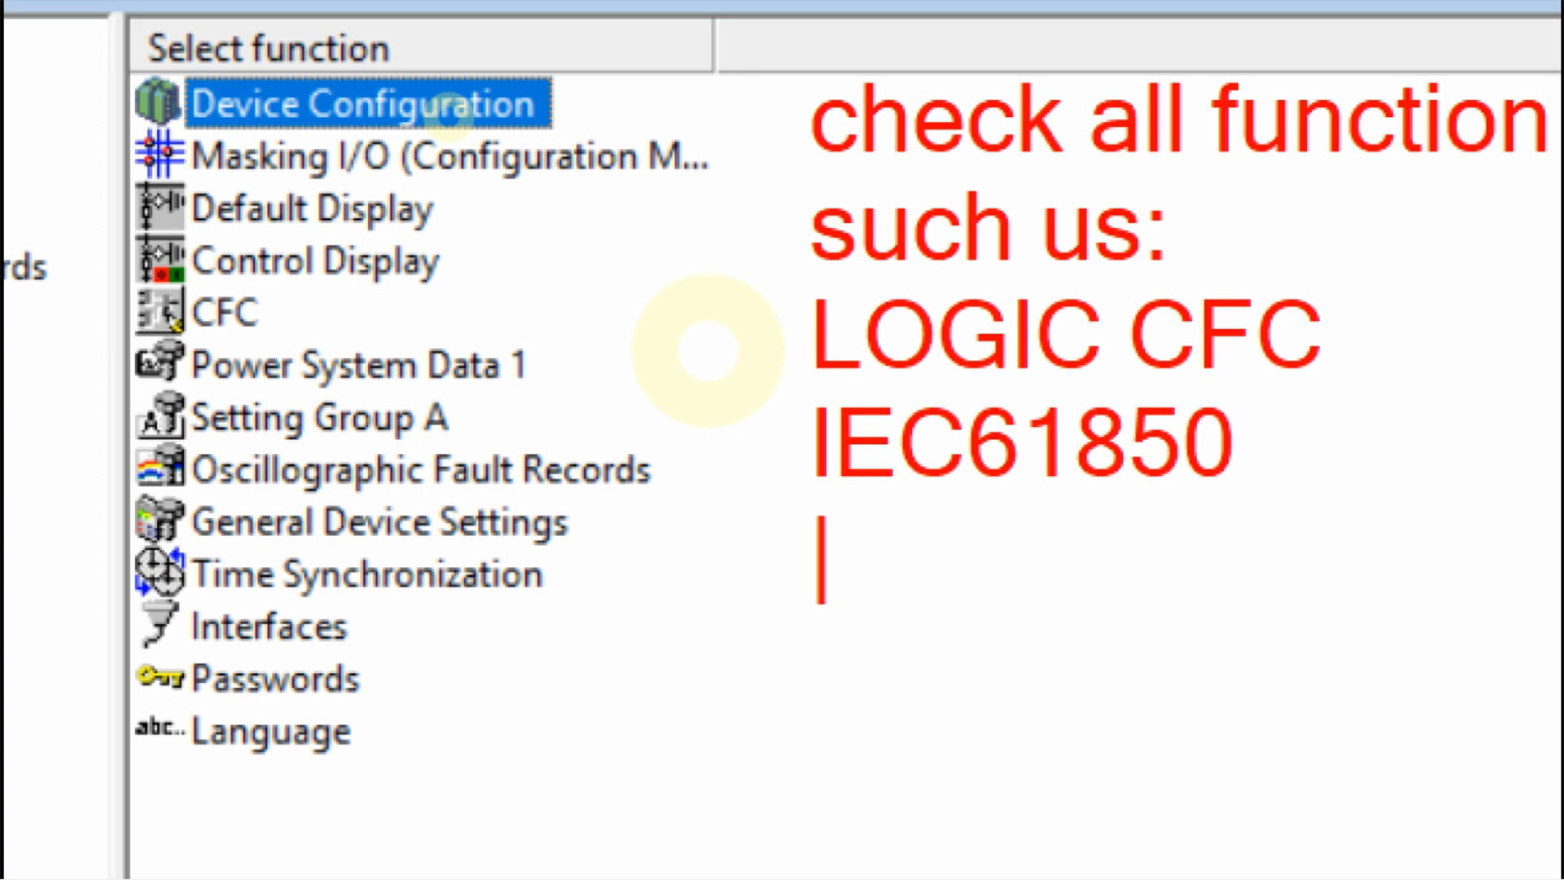
pyautogui.write('and ')
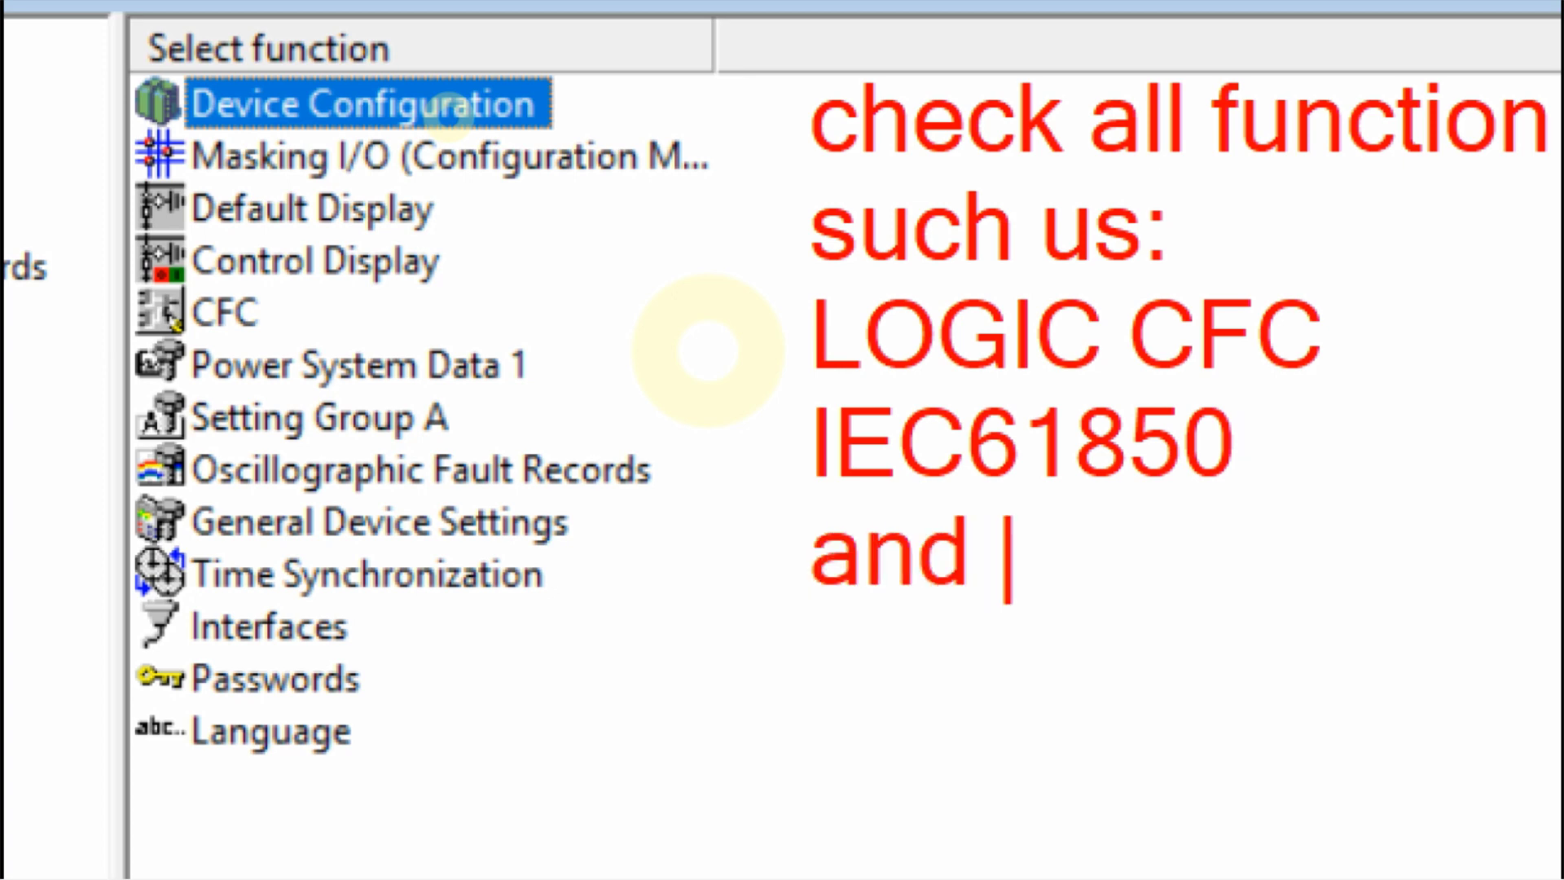
pyautogui.write('Others')
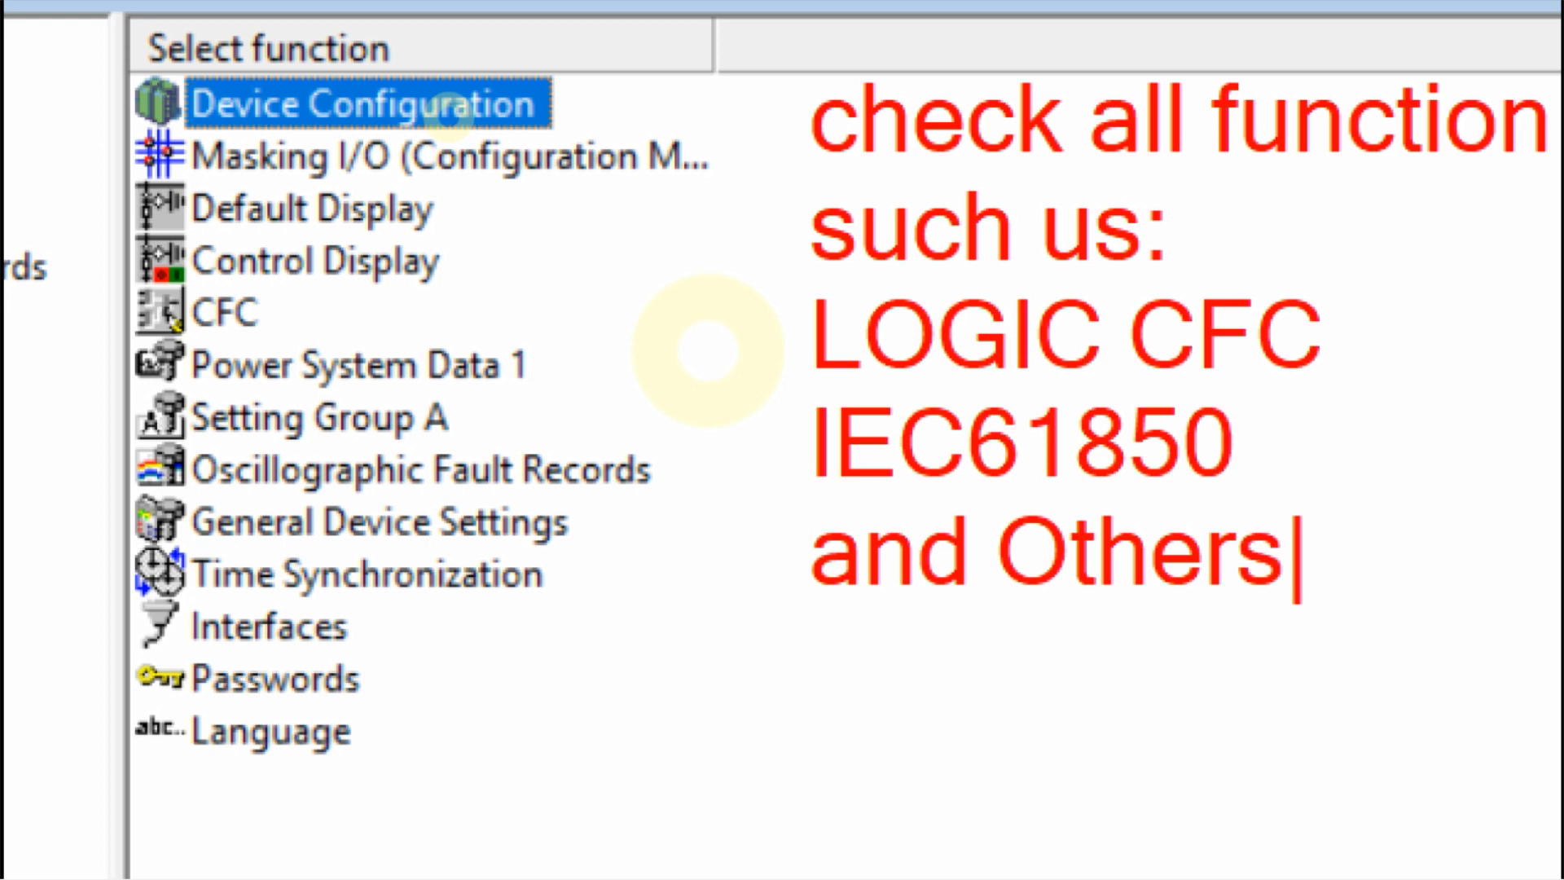
pyautogui.write(' setting')
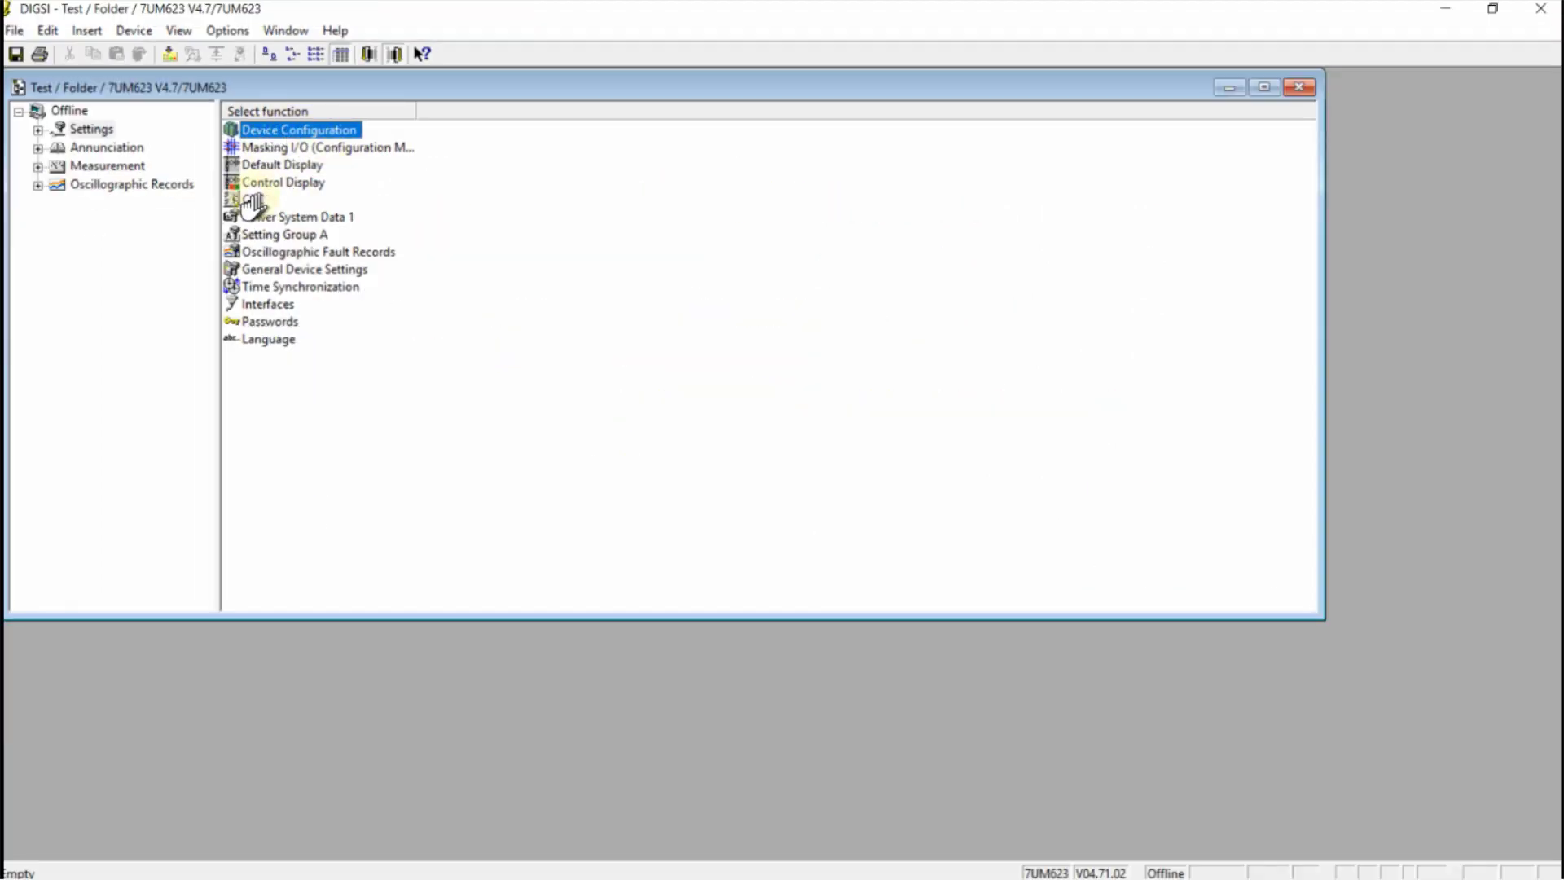
# Open the CFC folder and then the Device, Systemlogic chart in the CFC editor
pyautogui.doubleClick(251, 202)
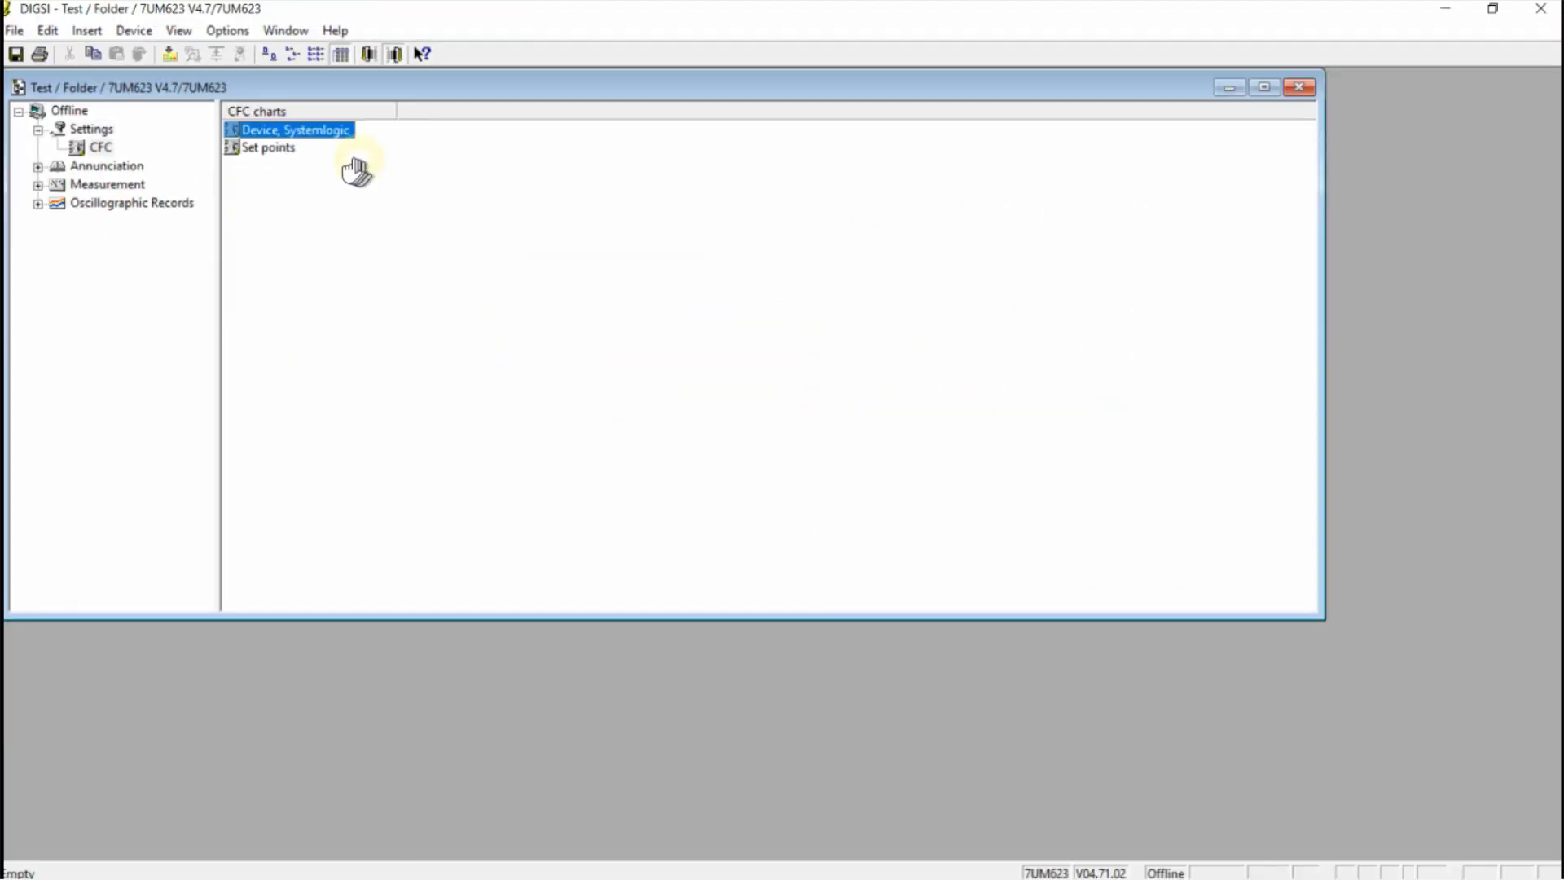
pyautogui.doubleClick(307, 132)
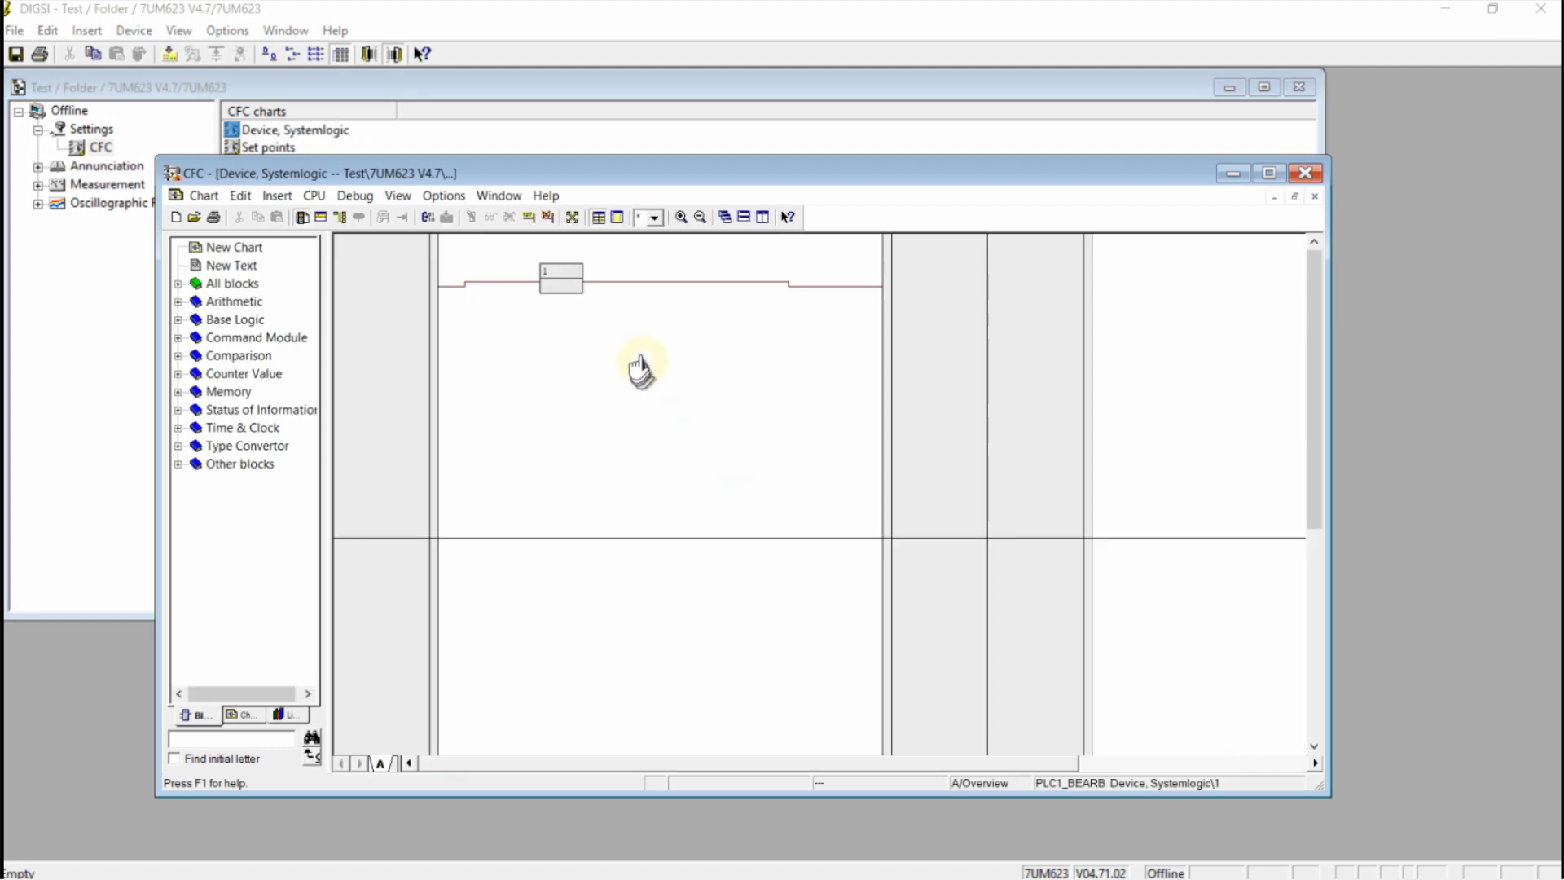
pyautogui.click(1268, 173)
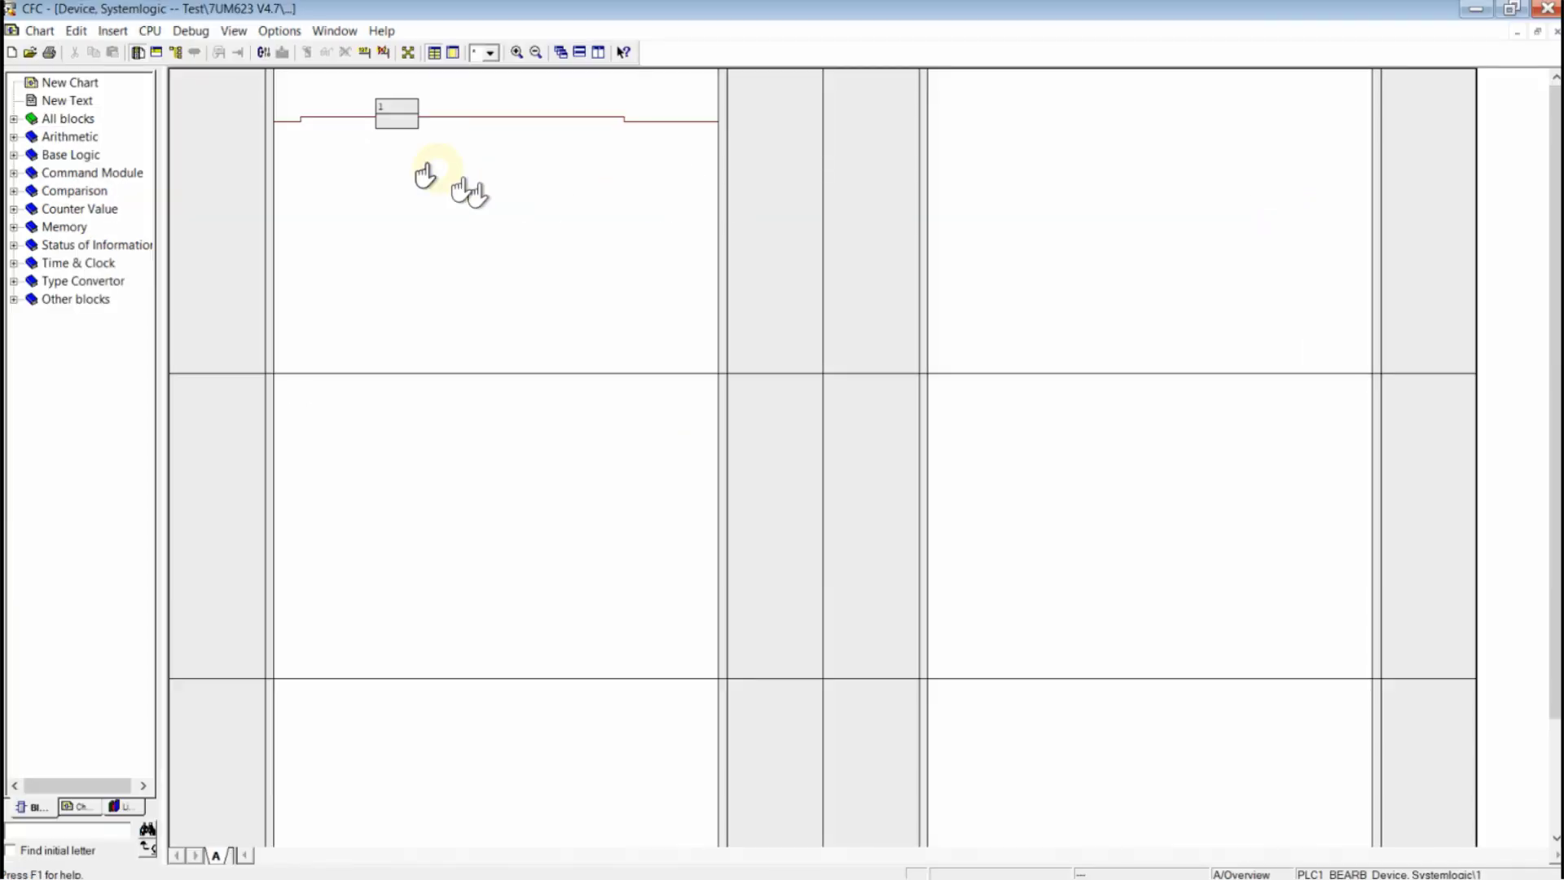
pyautogui.click(516, 52)
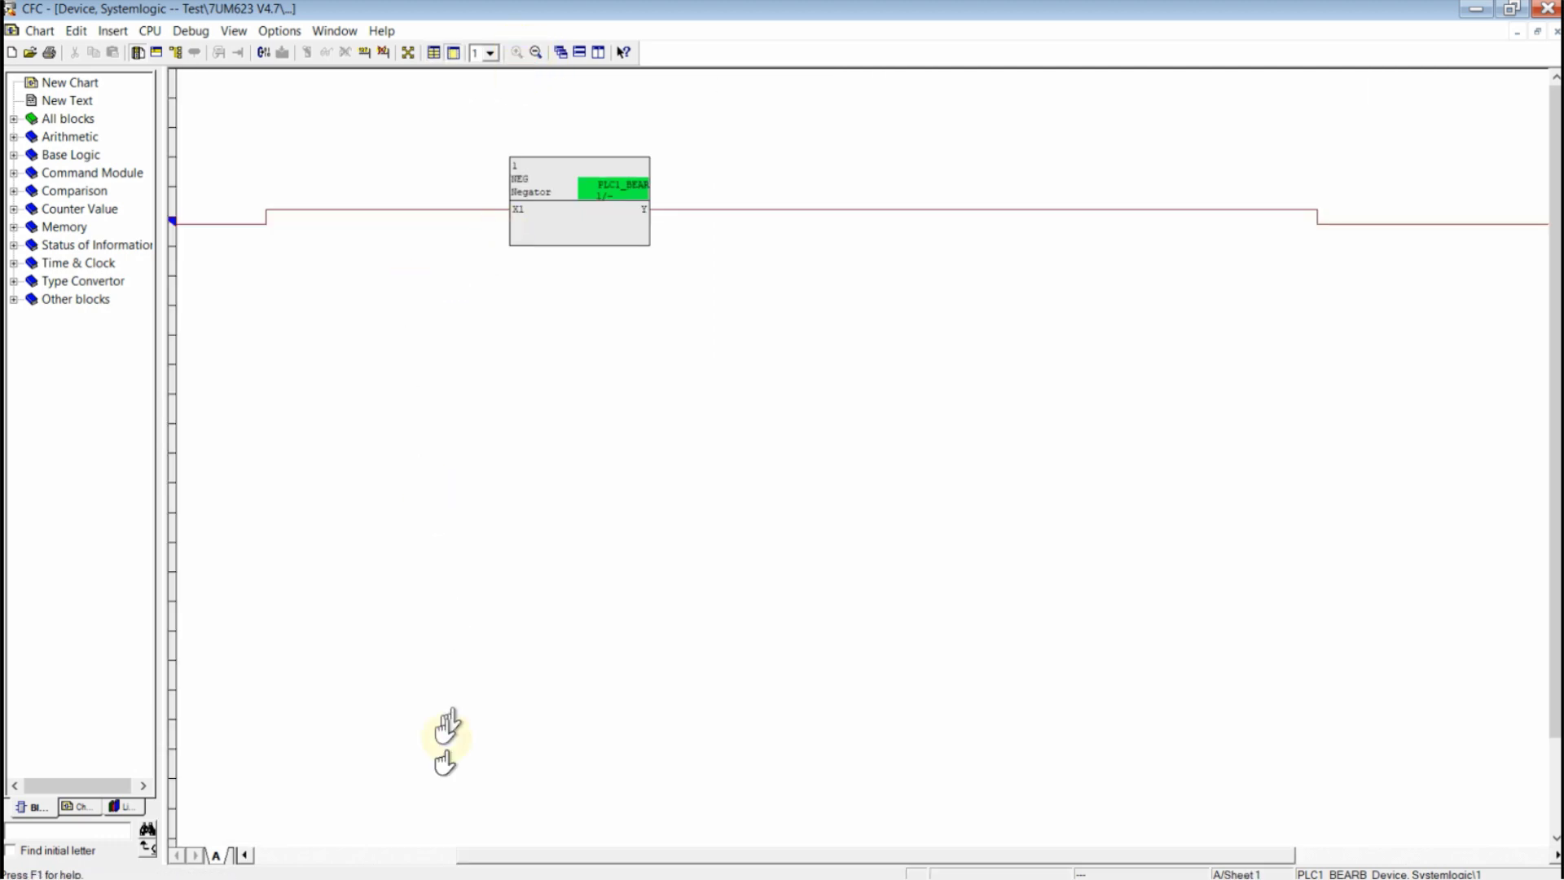
pyautogui.moveTo(516, 855); pyautogui.dragTo(415, 855)
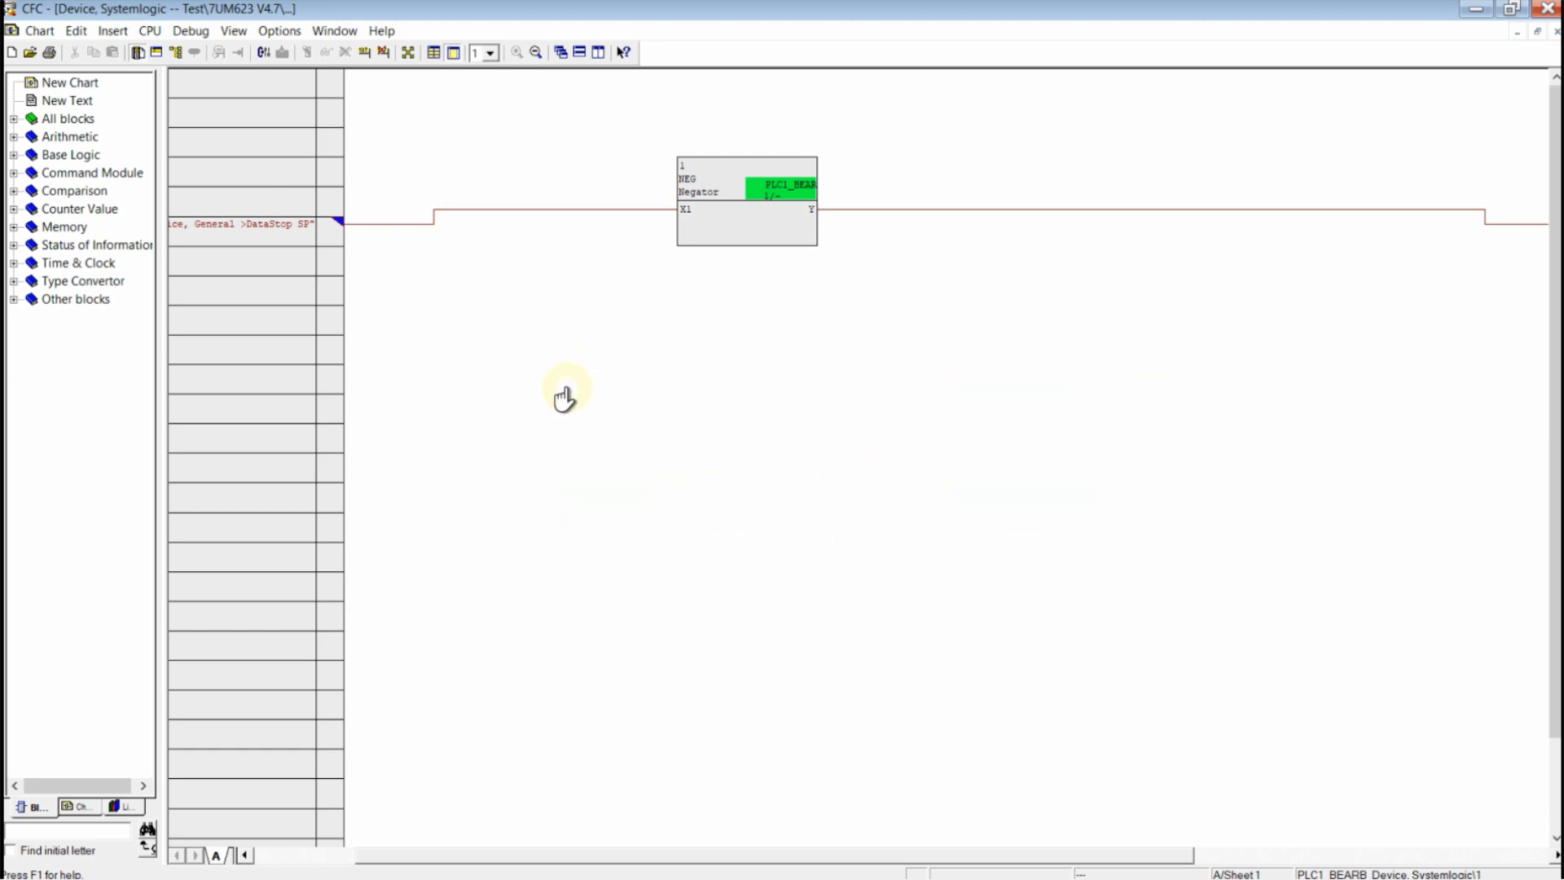
pyautogui.doubleClick(70, 154)
pyautogui.moveTo(81, 173); pyautogui.dragTo(736, 436)
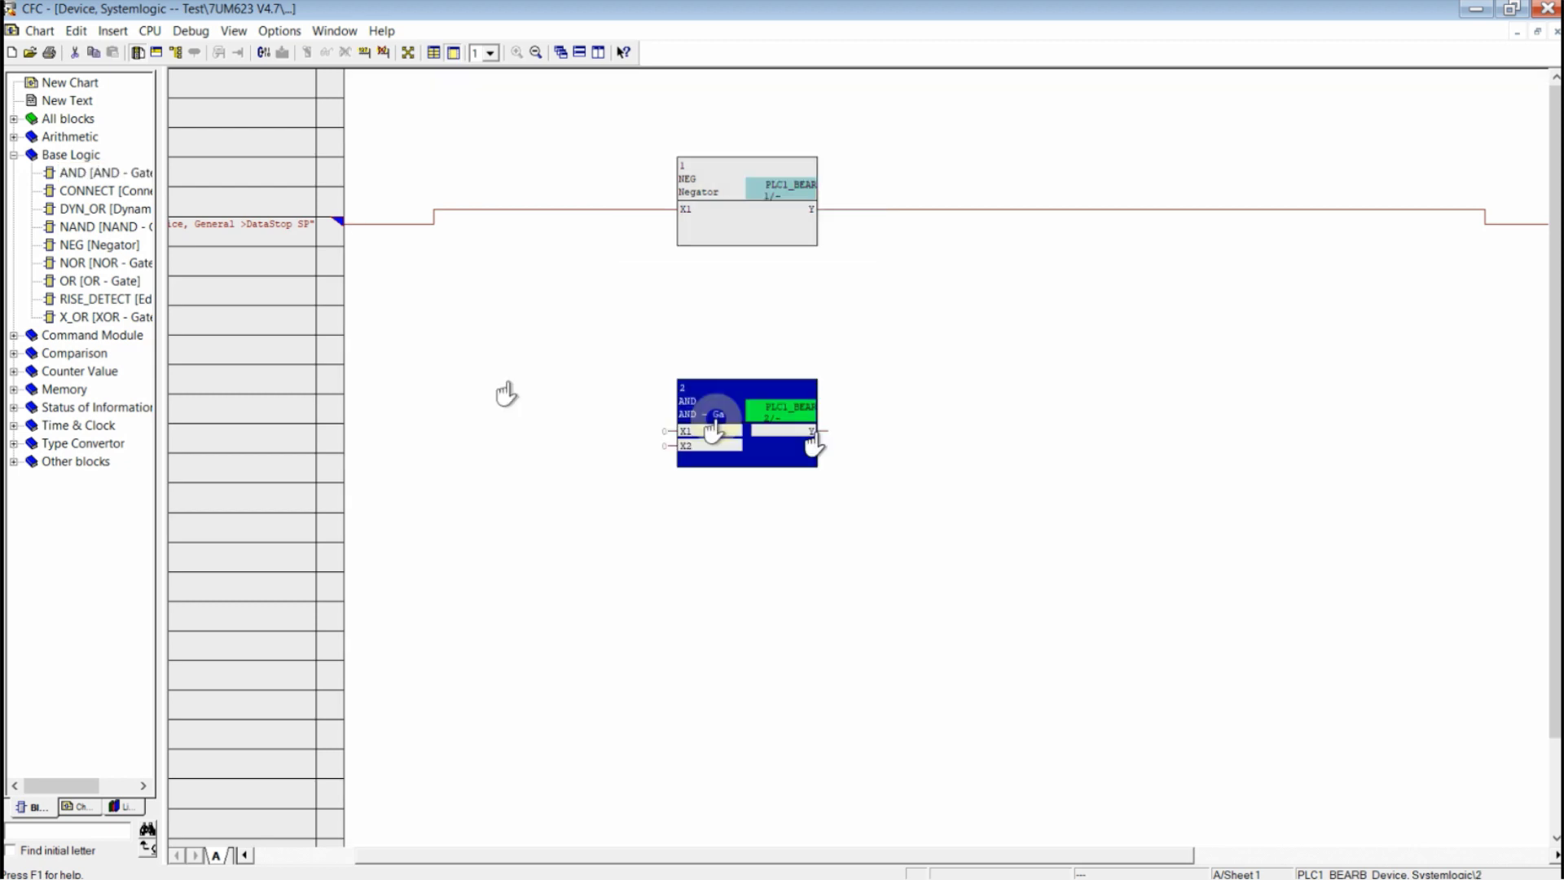
pyautogui.moveTo(97, 281); pyautogui.dragTo(742, 570)
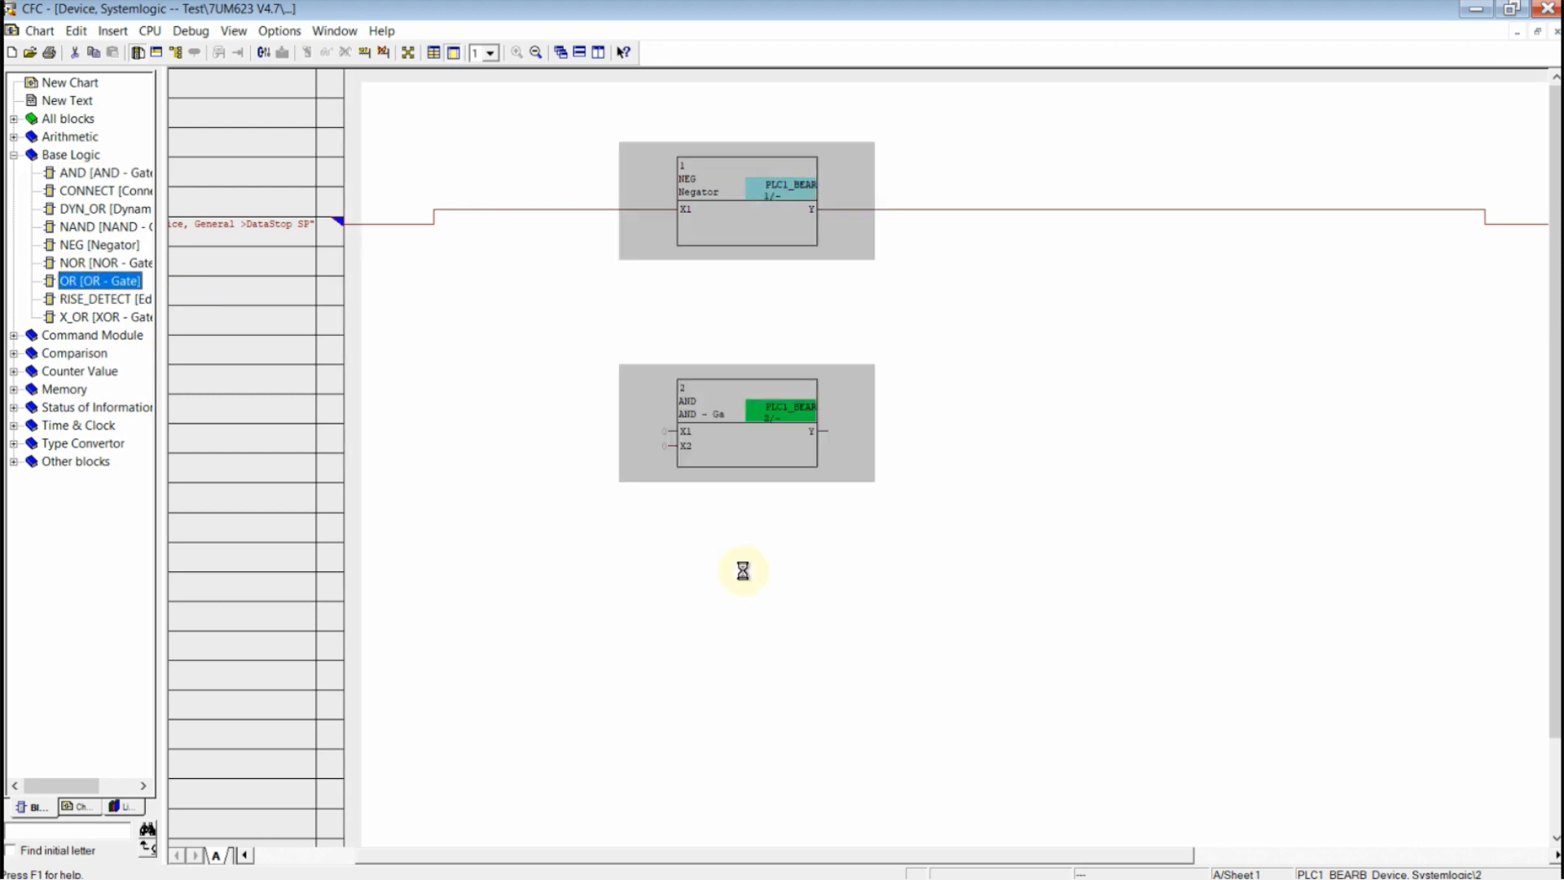
pyautogui.doubleClick(70, 136)
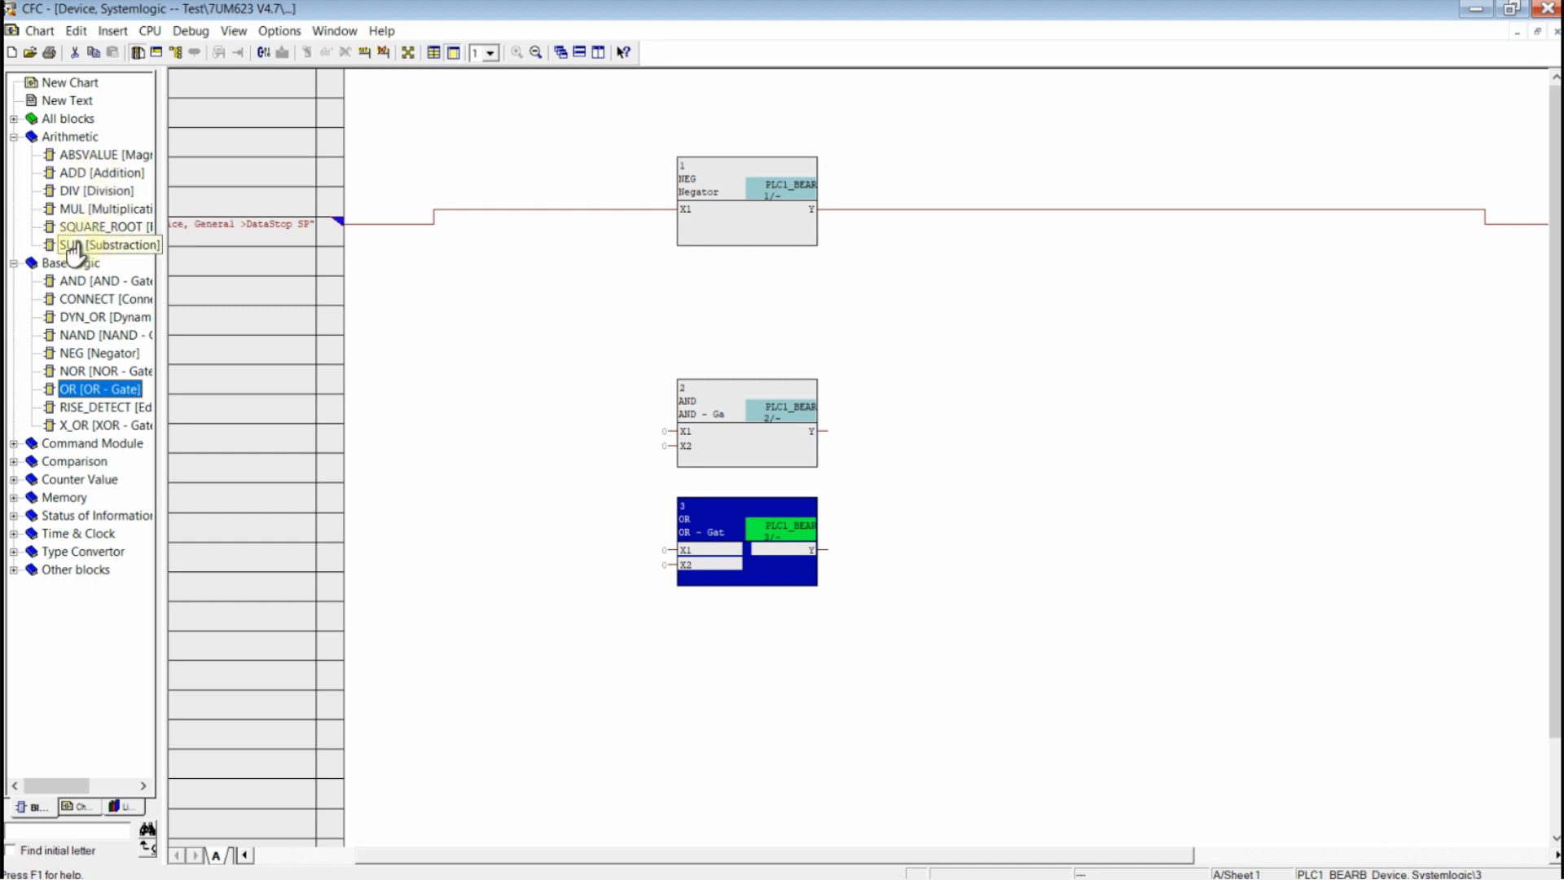
pyautogui.moveTo(71, 248); pyautogui.dragTo(777, 680)
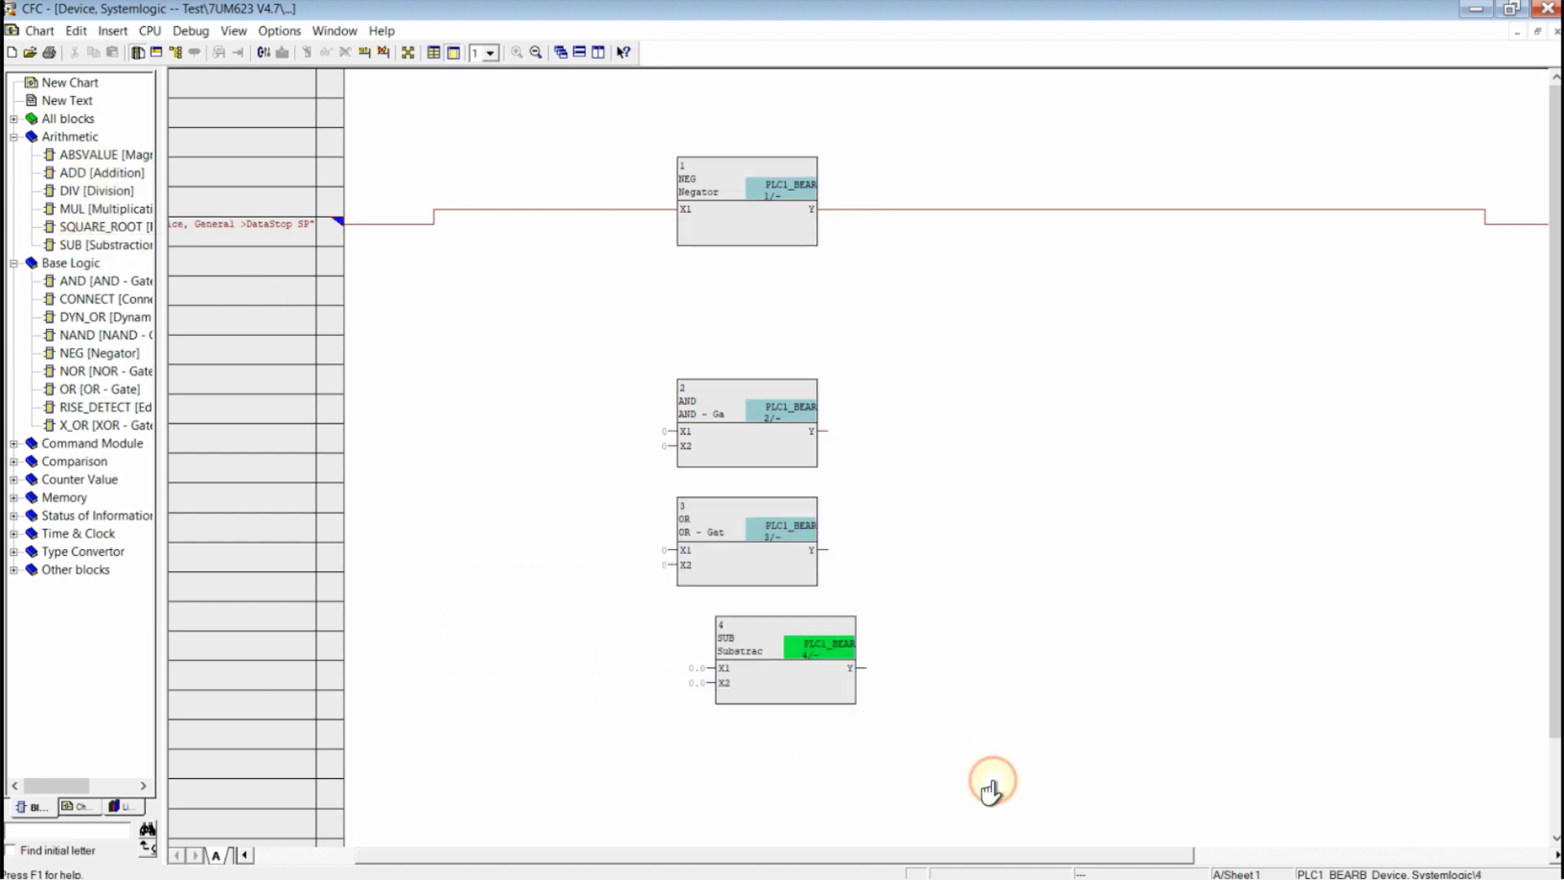
pyautogui.moveTo(989, 780); pyautogui.dragTo(608, 326)
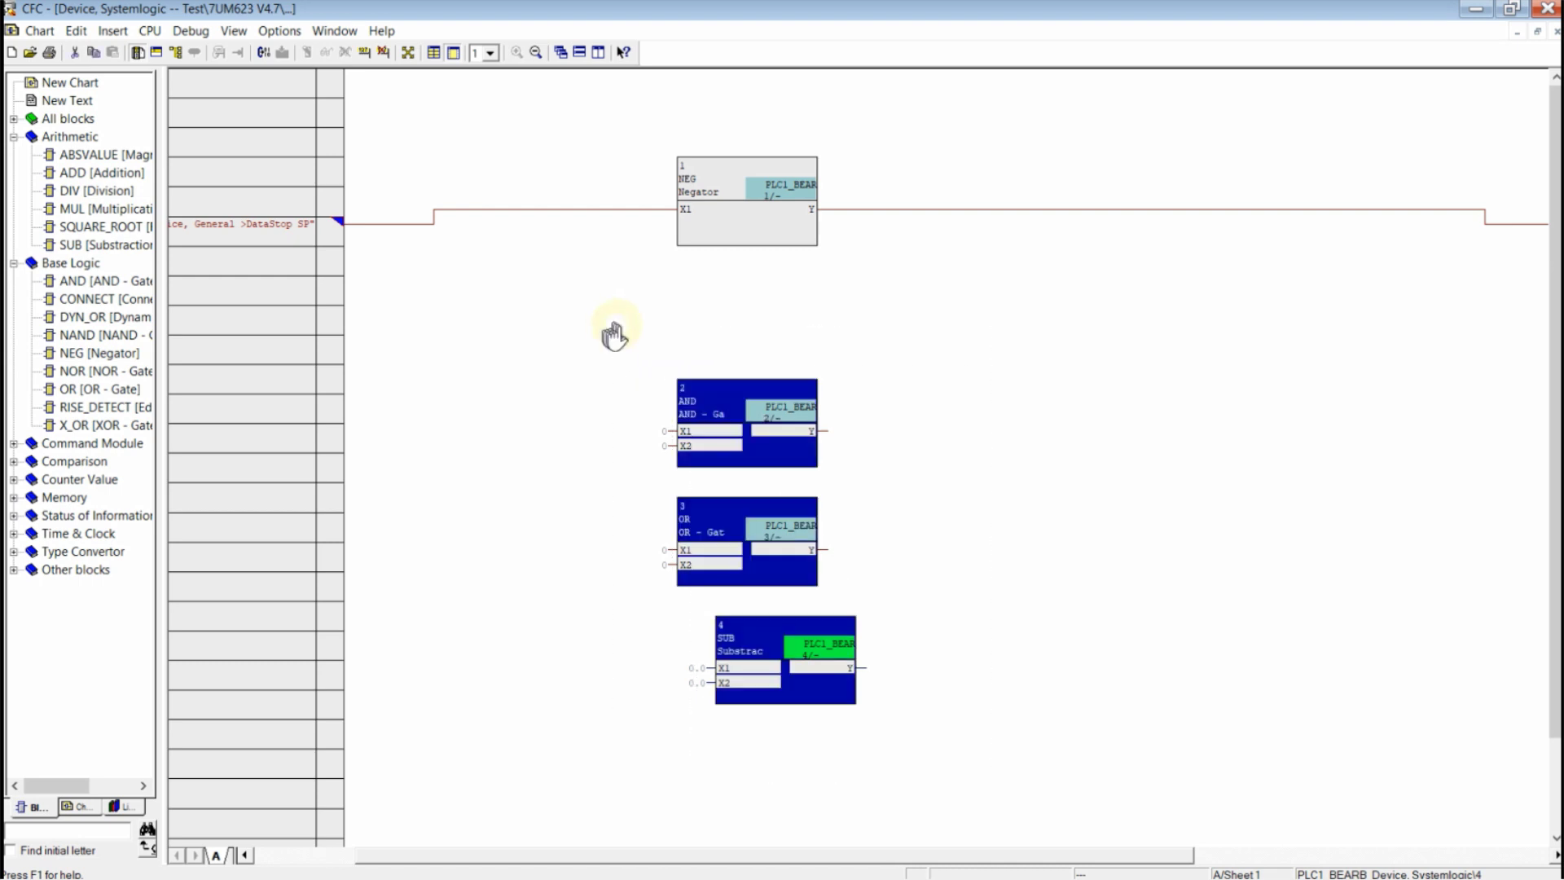
pyautogui.press('Delete')
pyautogui.click(725, 497)
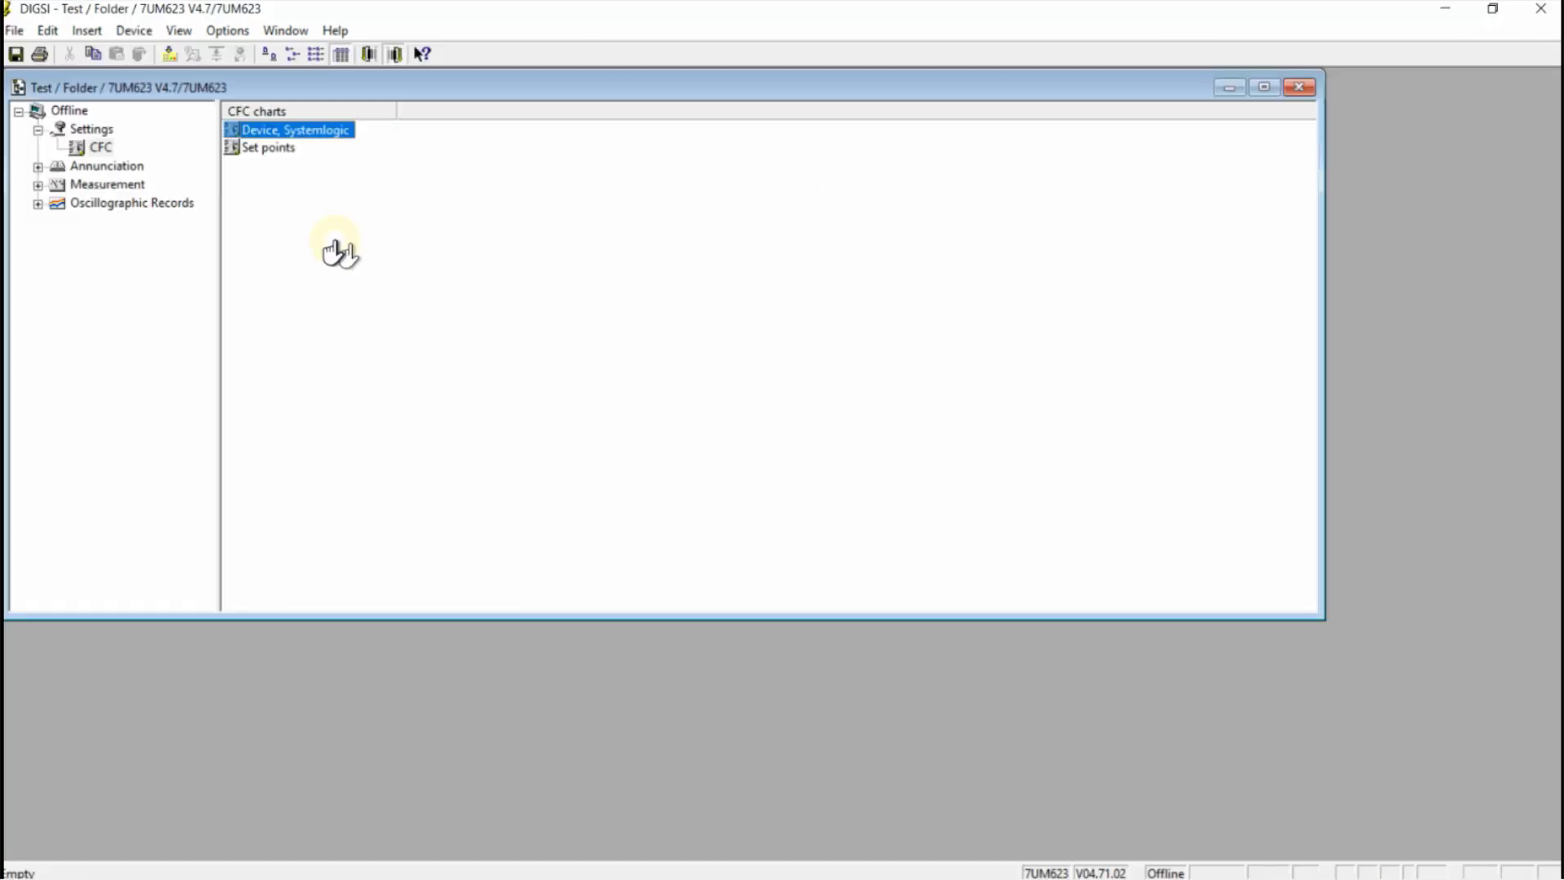
# In Device Configuration, set 87N to Generator/Motor with 3I0 of Side 2 and 51V to IEC-characteristic on side 1
pyautogui.click(92, 128)
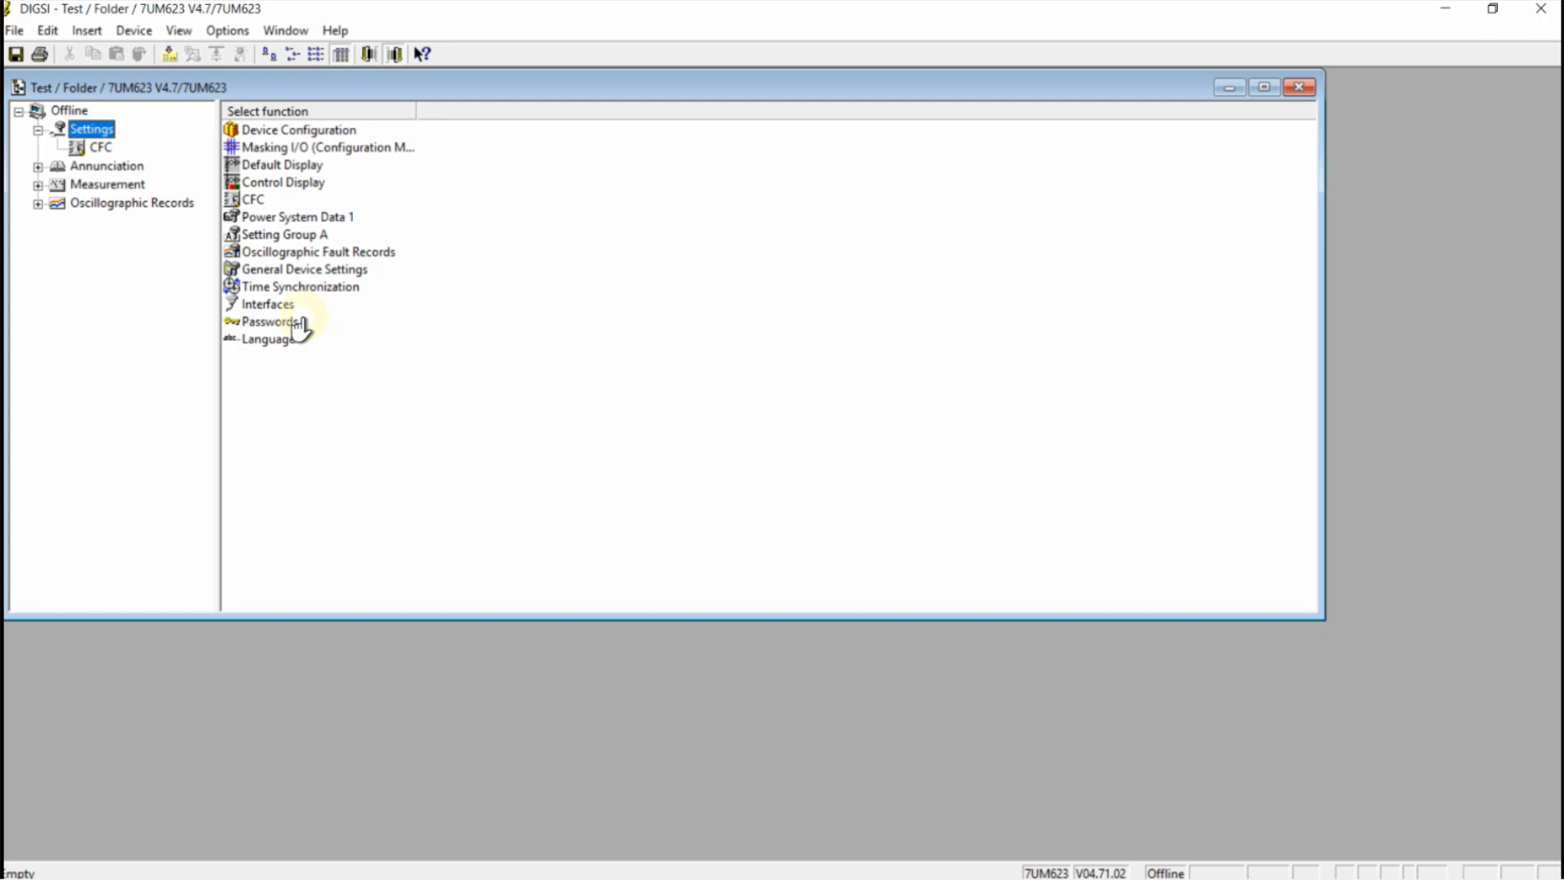
pyautogui.doubleClick(334, 133)
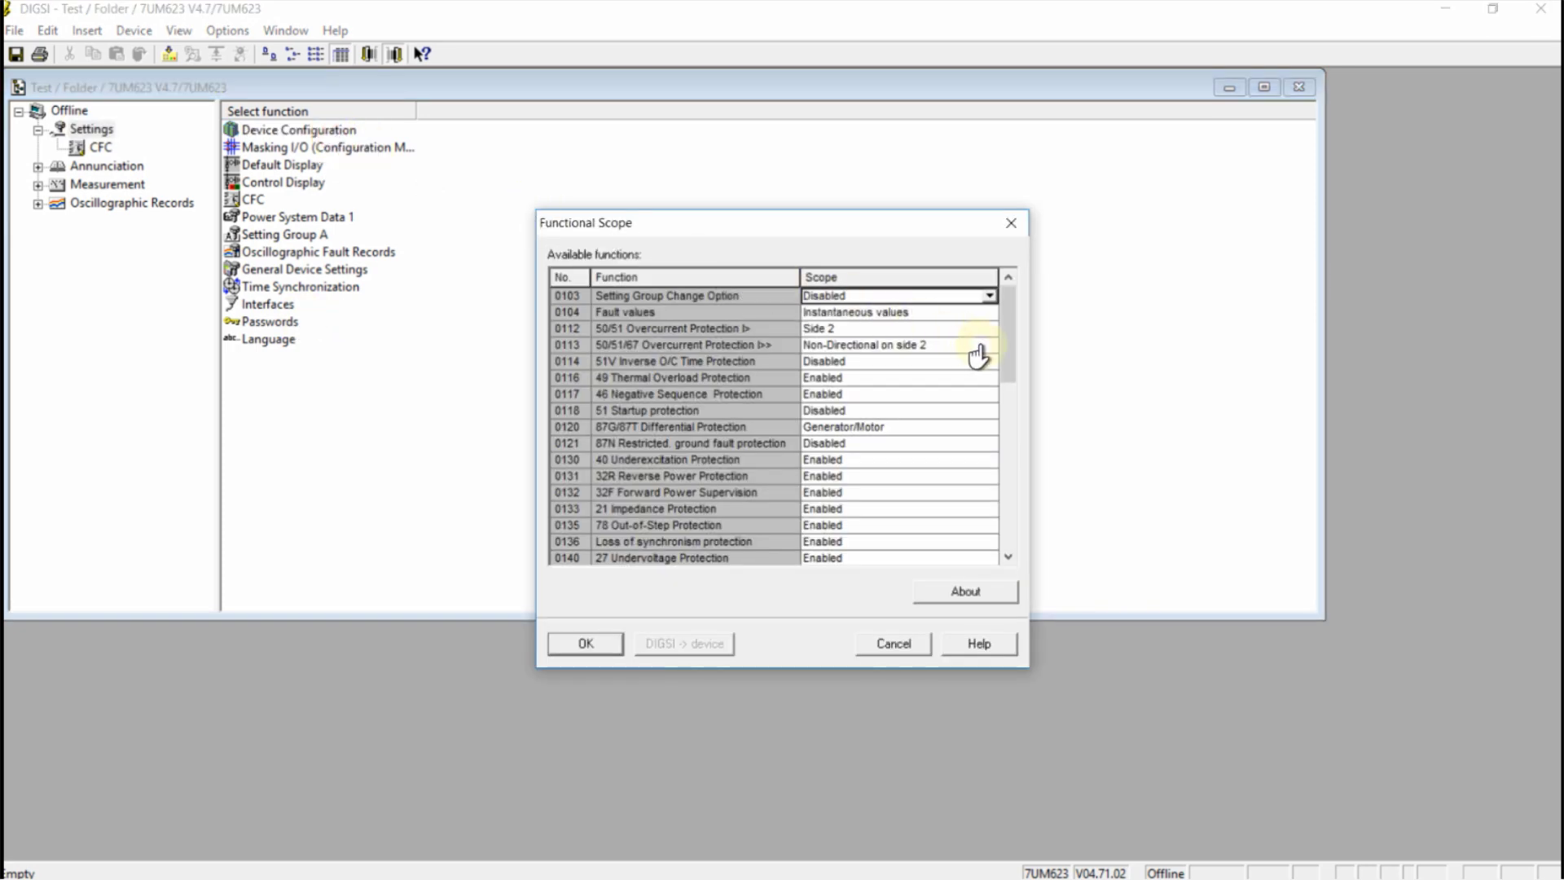
pyautogui.click(953, 444)
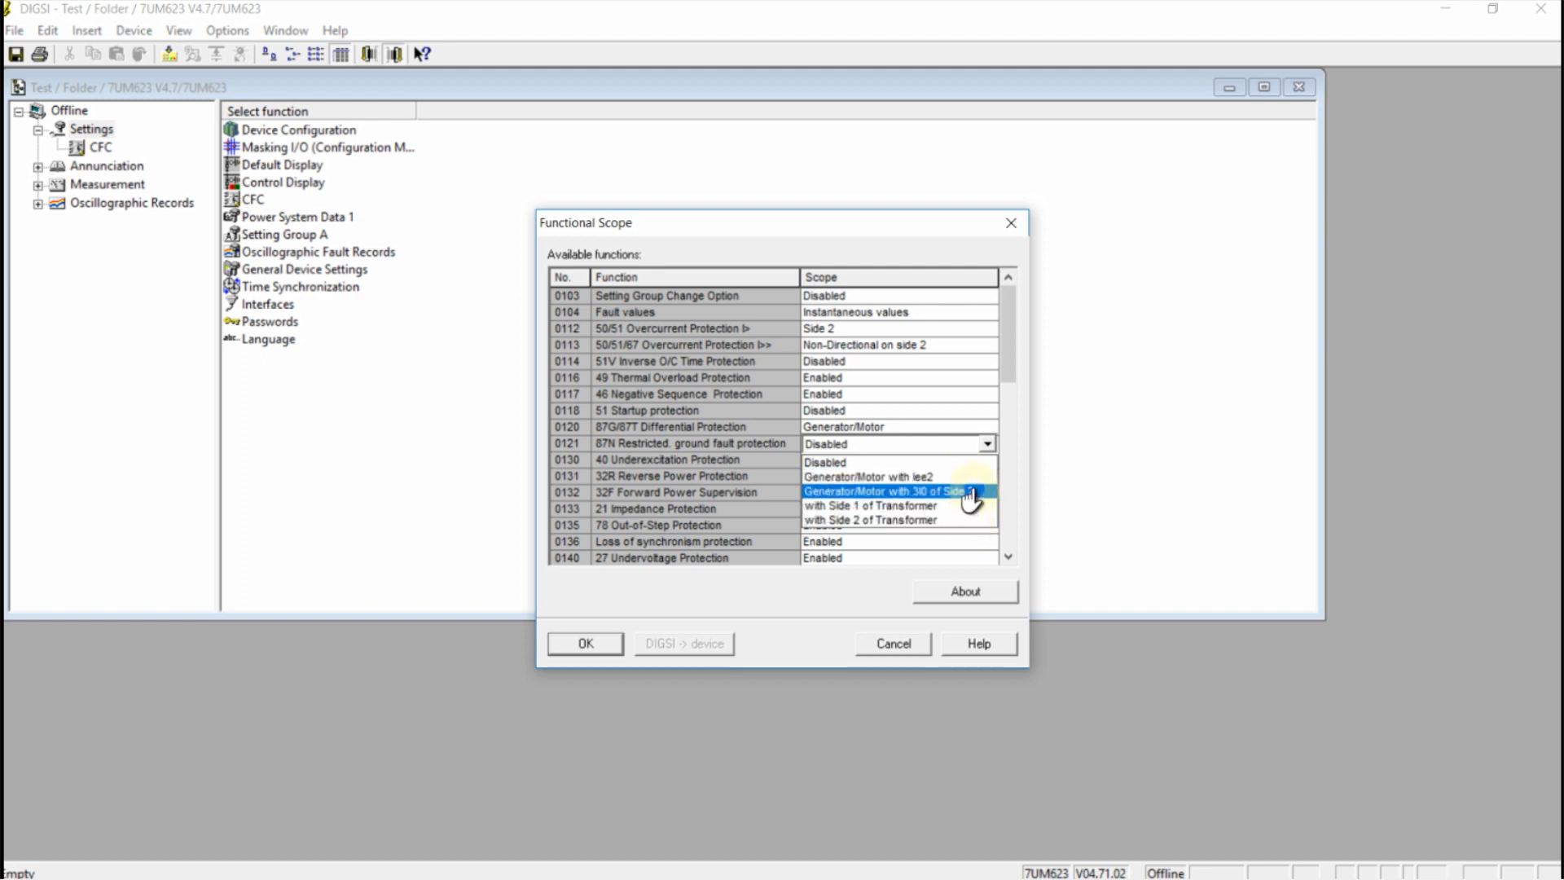
pyautogui.click(969, 492)
pyautogui.click(946, 381)
pyautogui.click(949, 383)
pyautogui.click(947, 391)
pyautogui.click(943, 363)
pyautogui.click(943, 363)
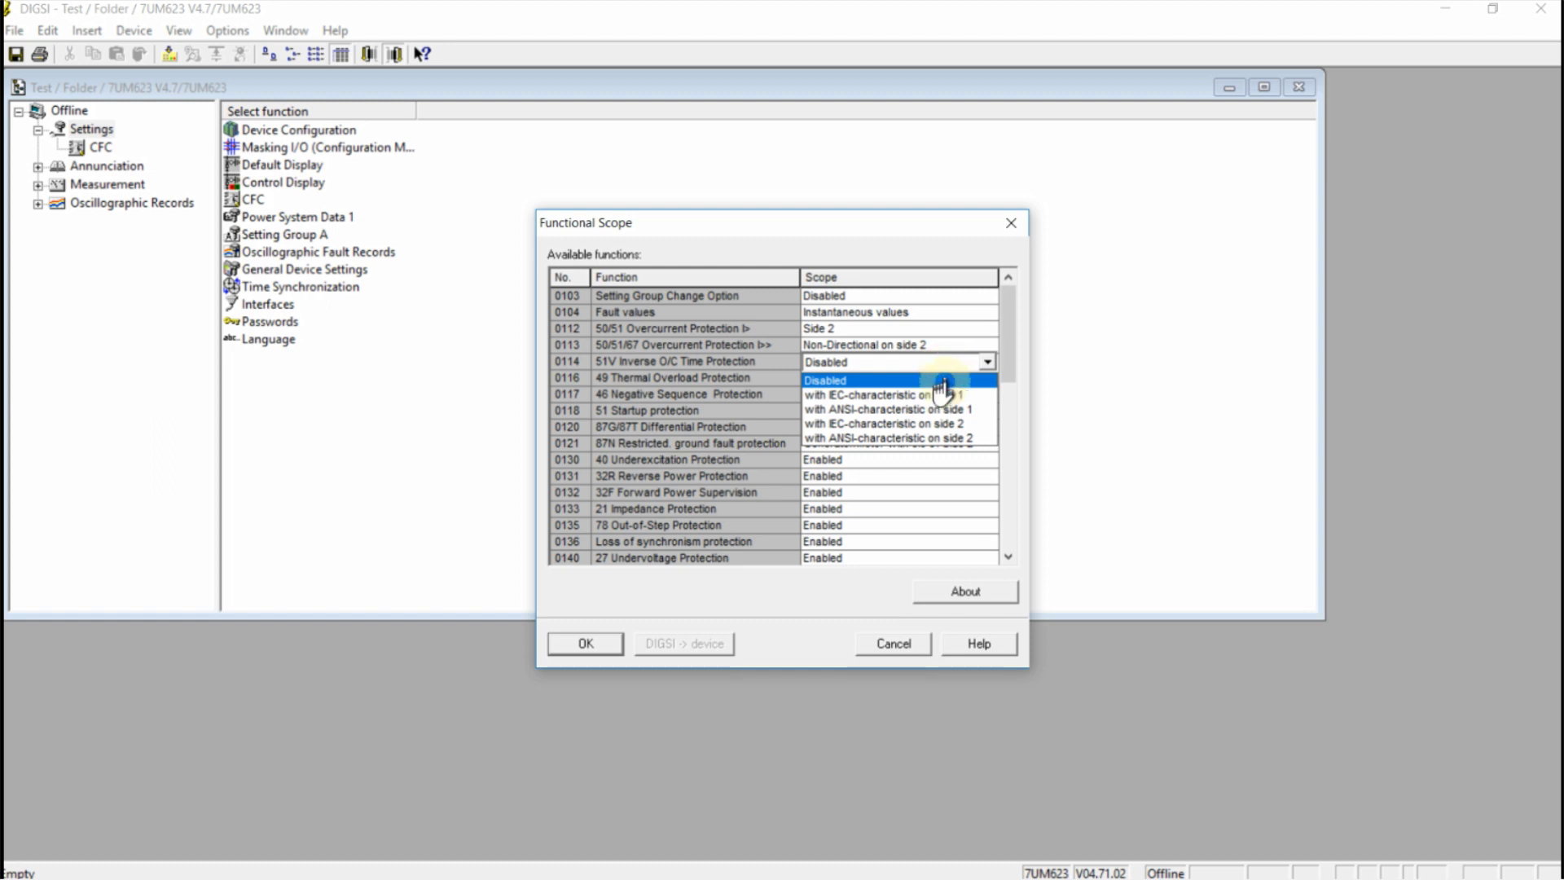
pyautogui.click(947, 395)
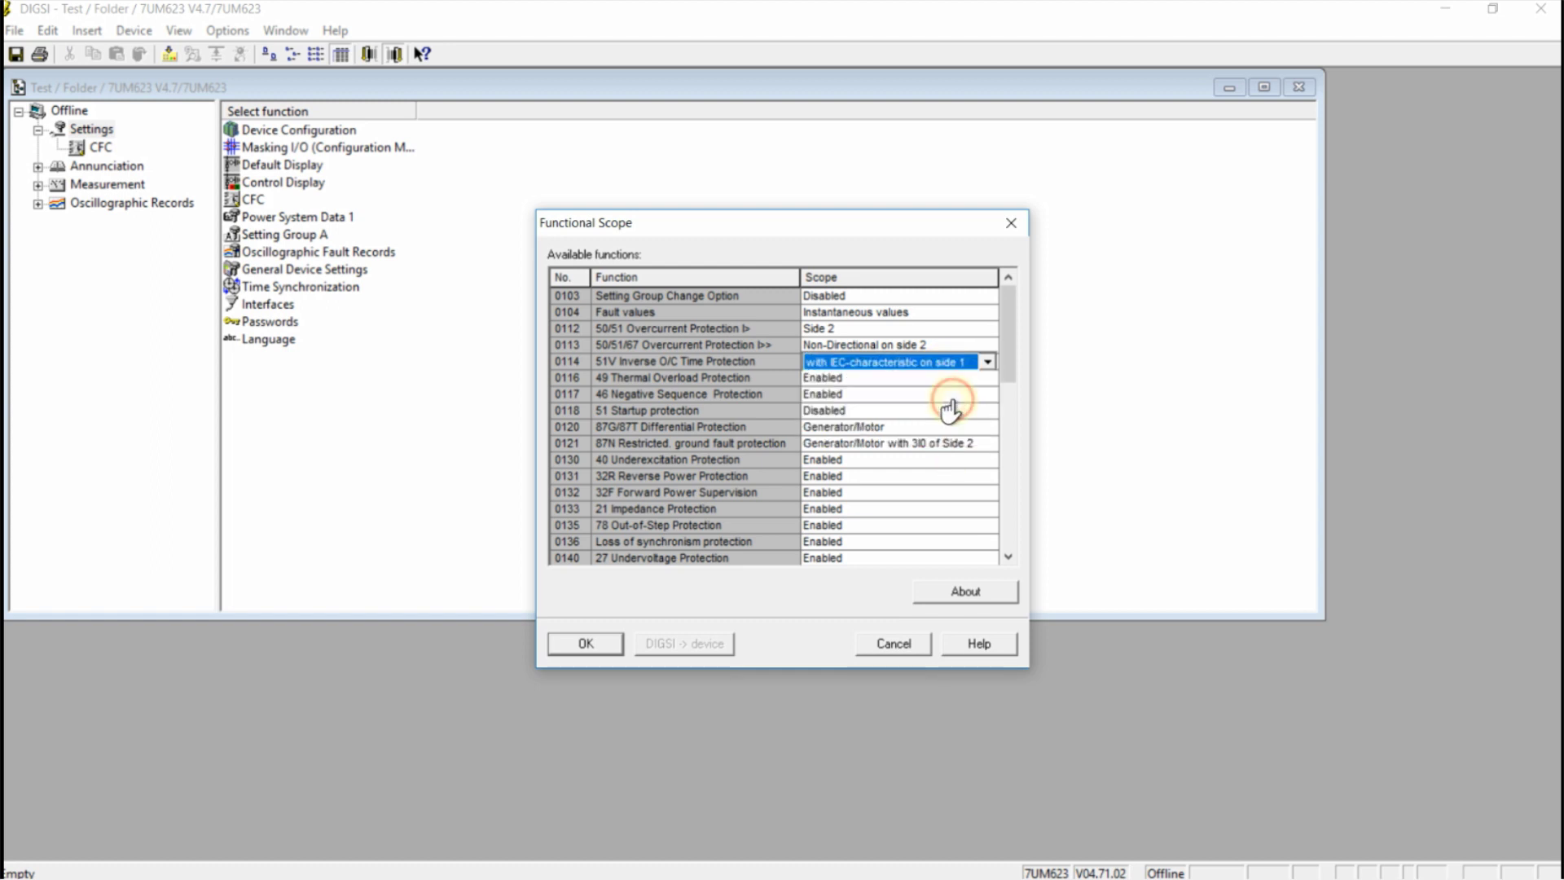
pyautogui.click(918, 492)
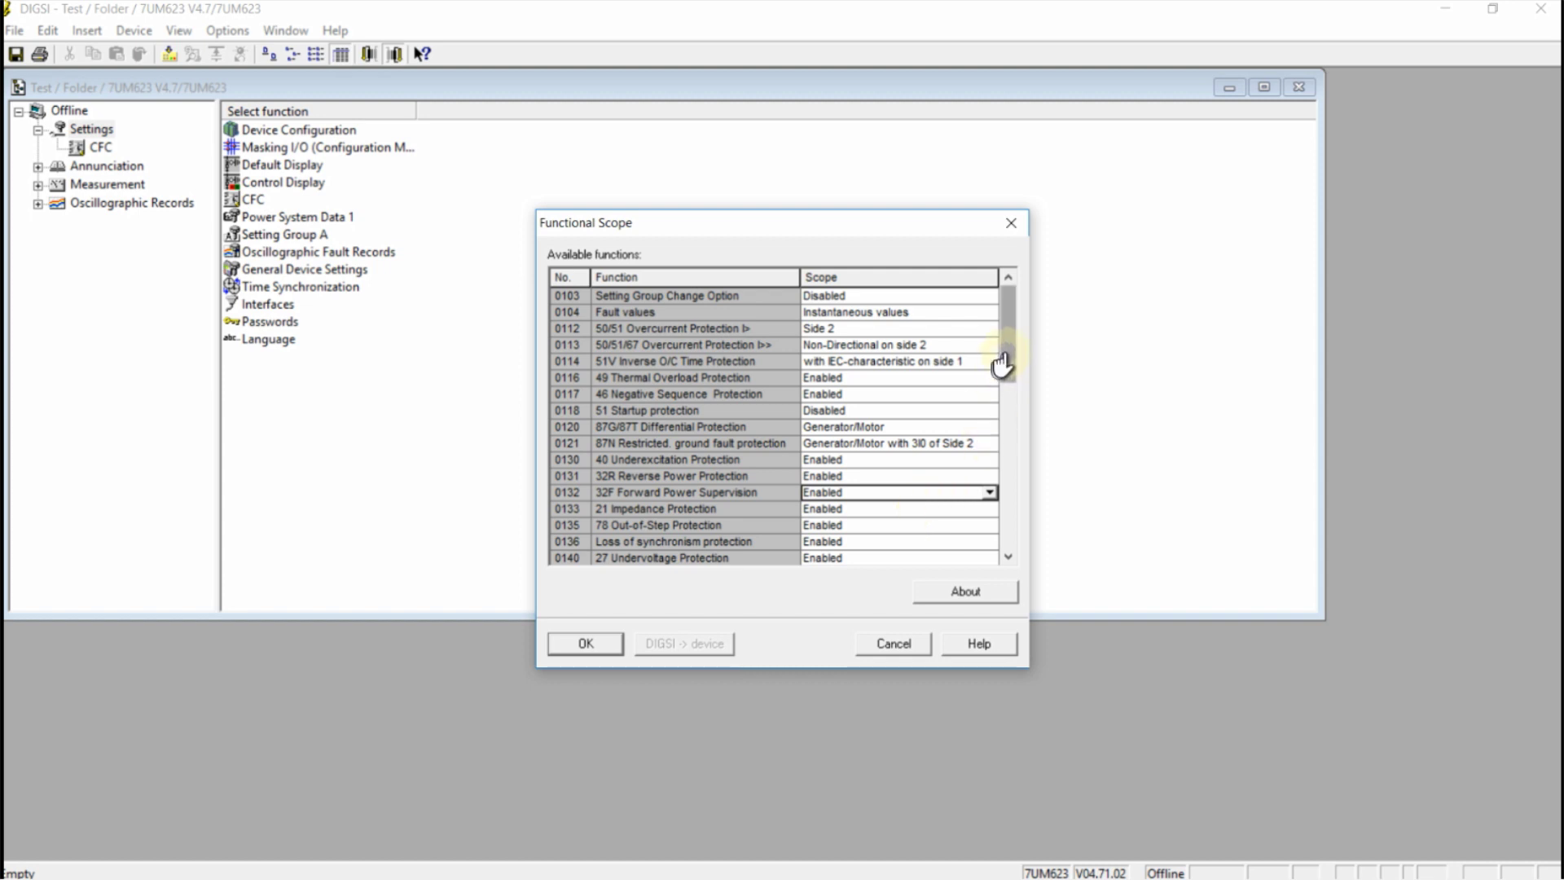
pyautogui.moveTo(1002, 363); pyautogui.dragTo(1033, 335)
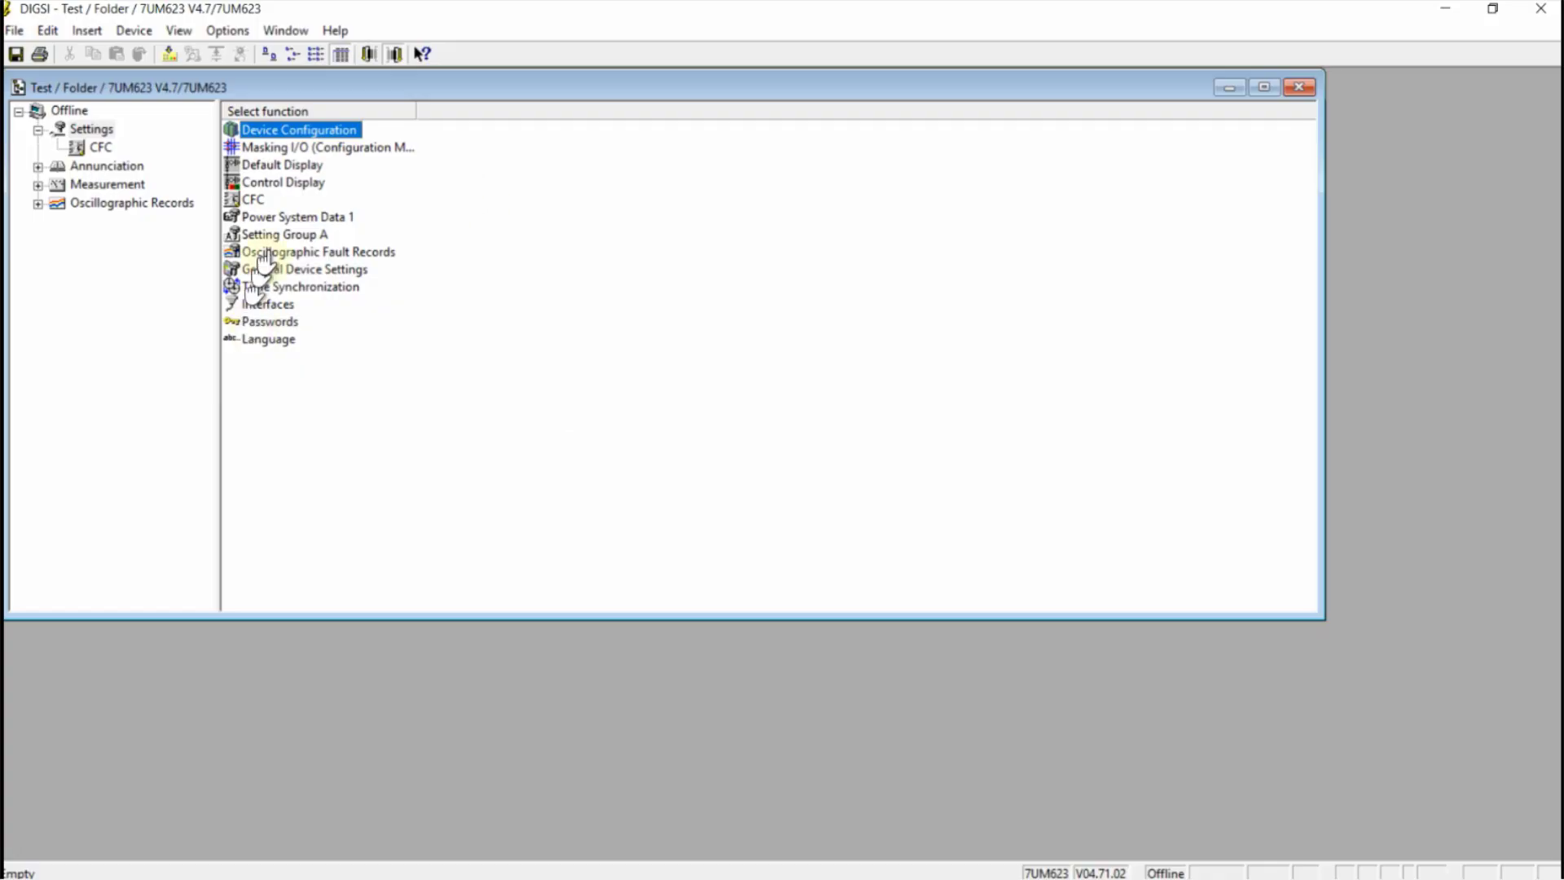
# Open the Default Display in the Display editor, hide its grid, and note 'display editor OK'
pyautogui.doubleClick(309, 166)
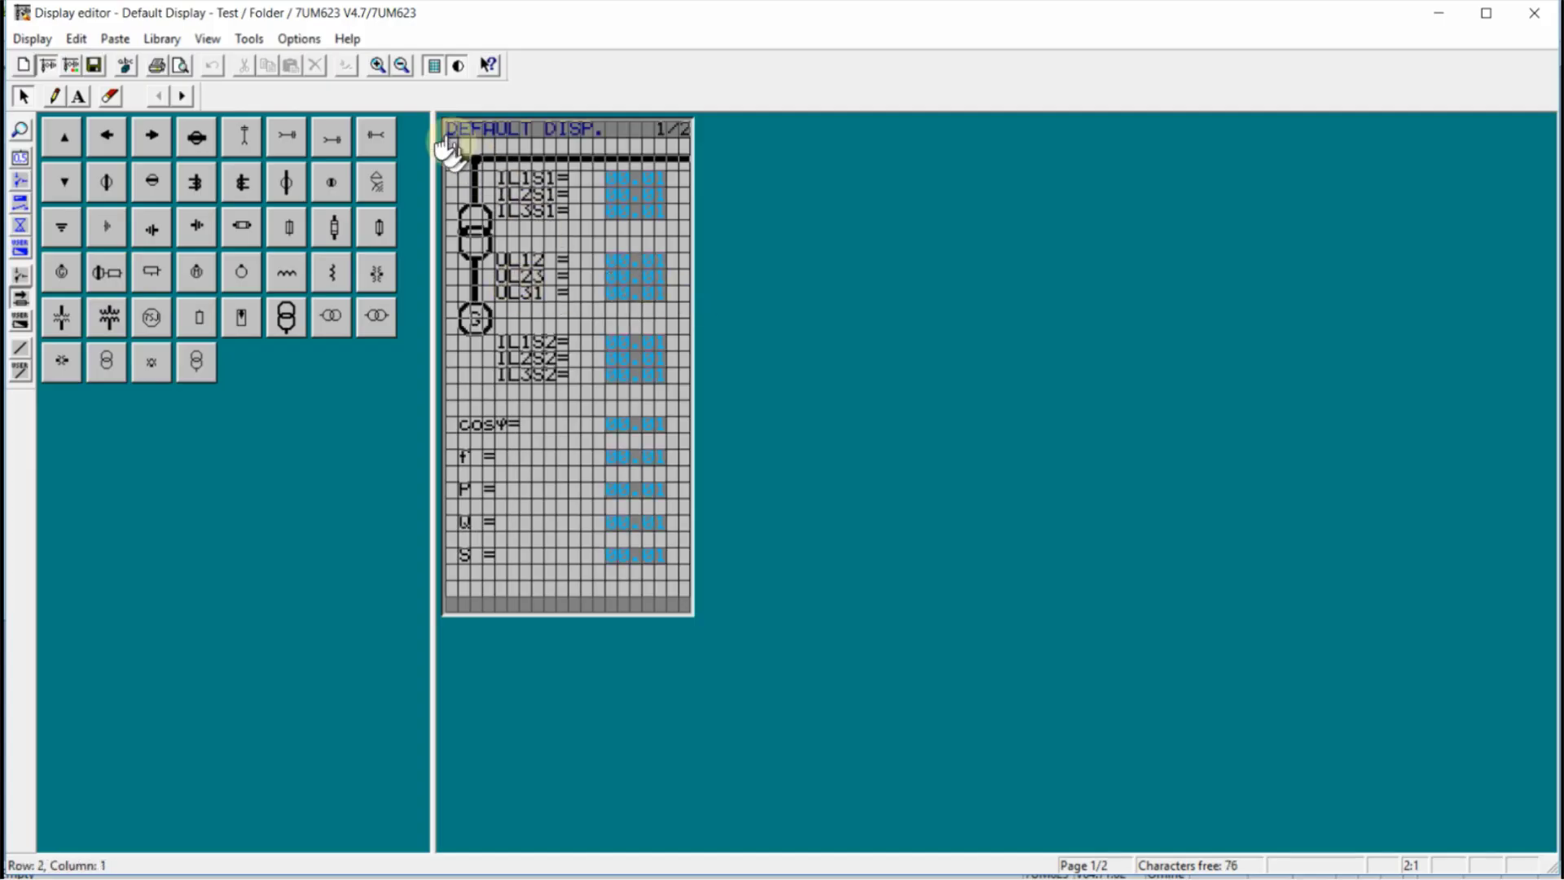
pyautogui.click(434, 67)
pyautogui.click(632, 268)
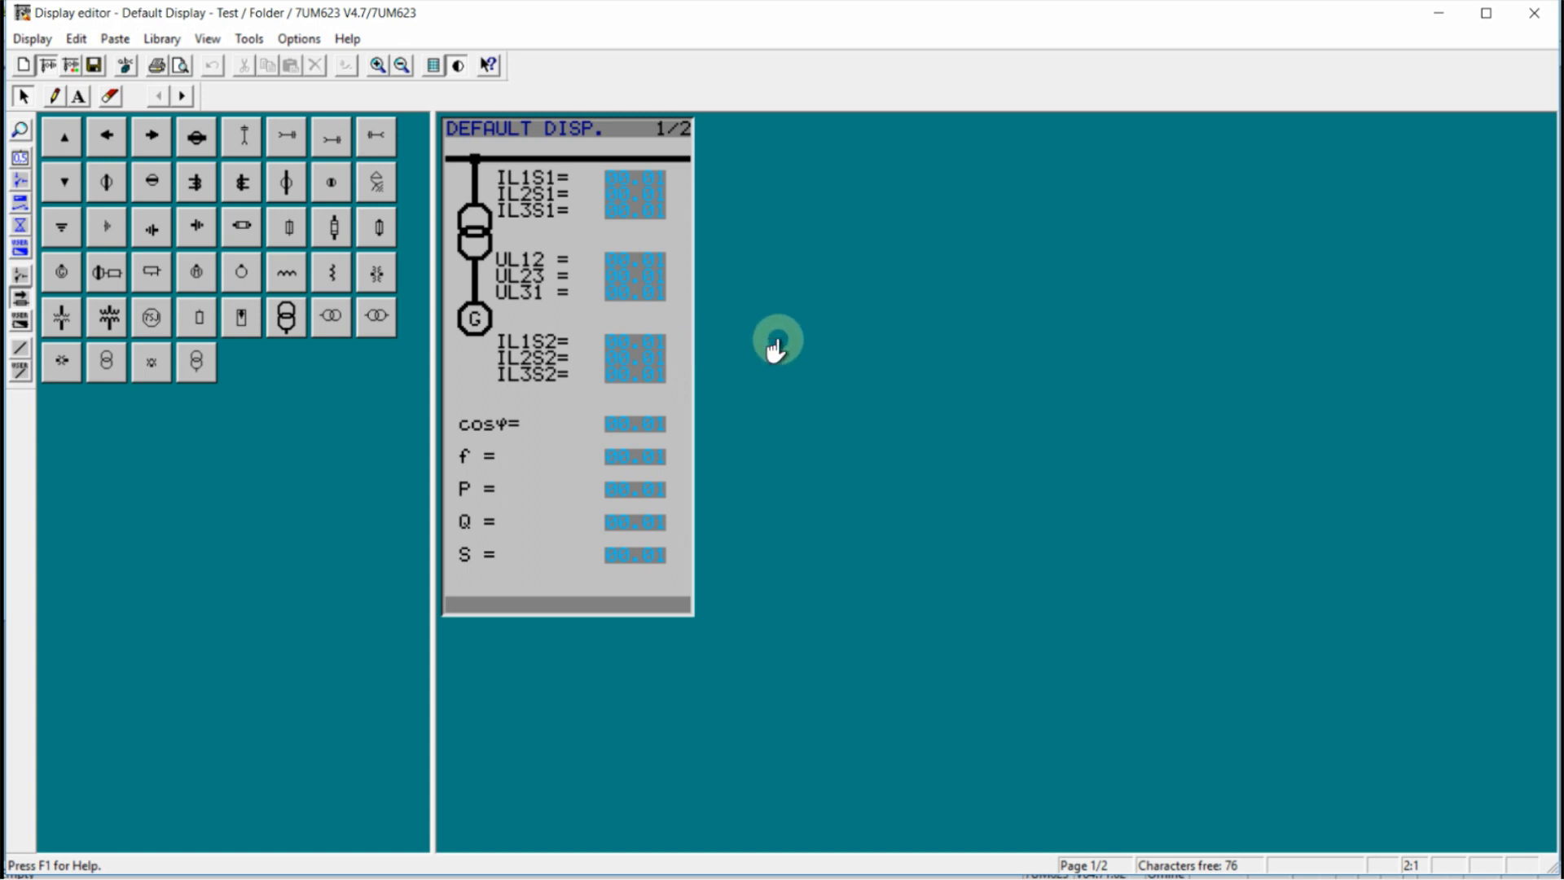
pyautogui.moveTo(800, 432); pyautogui.dragTo(789, 326)
pyautogui.write('display ')
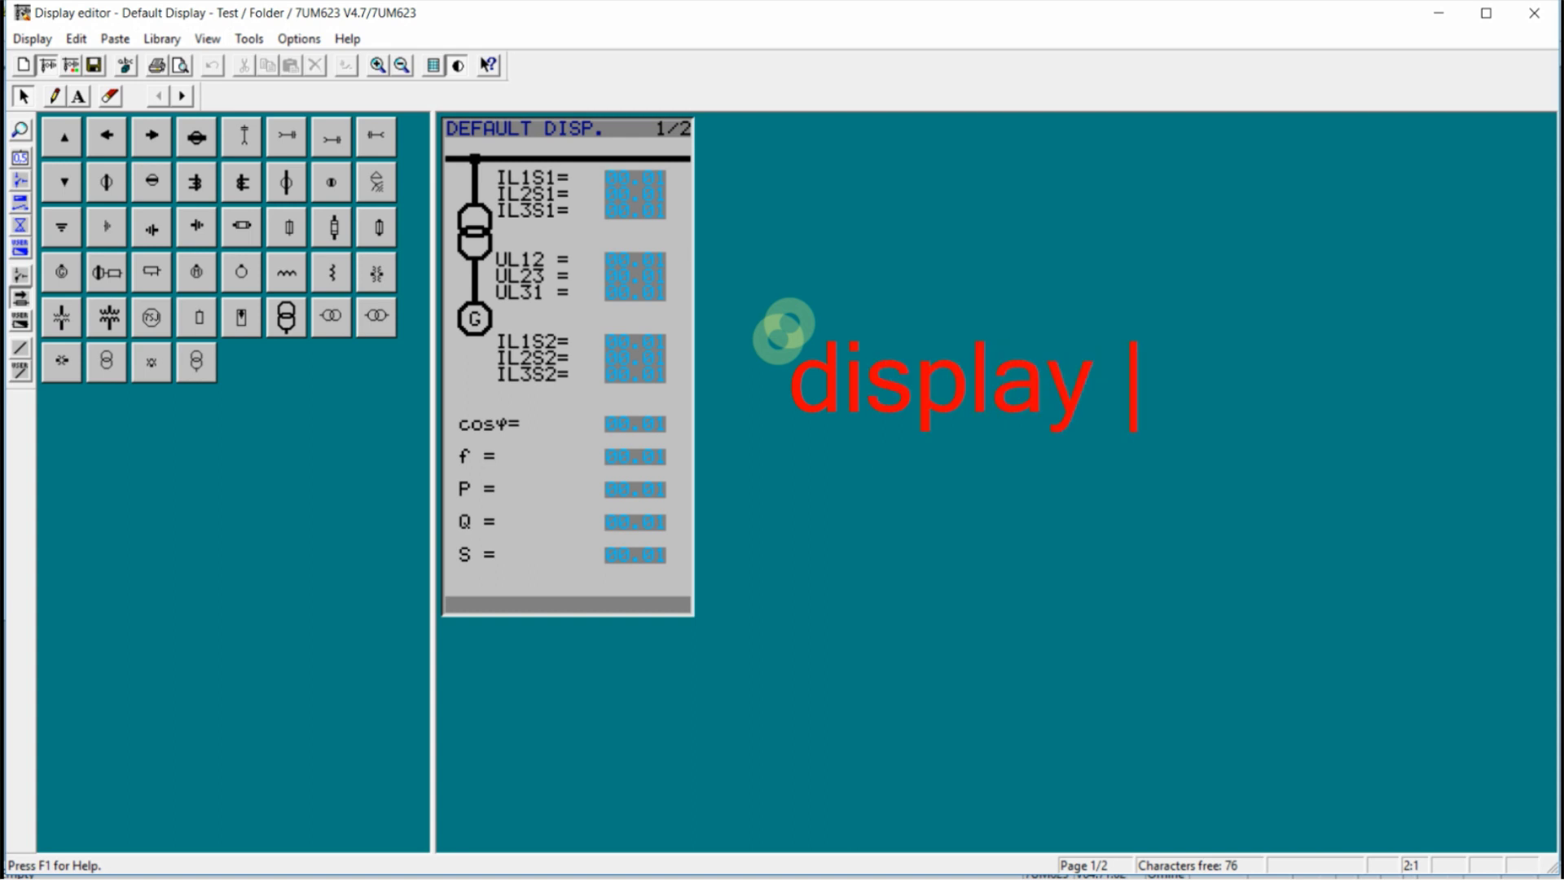
pyautogui.write('editor OK')
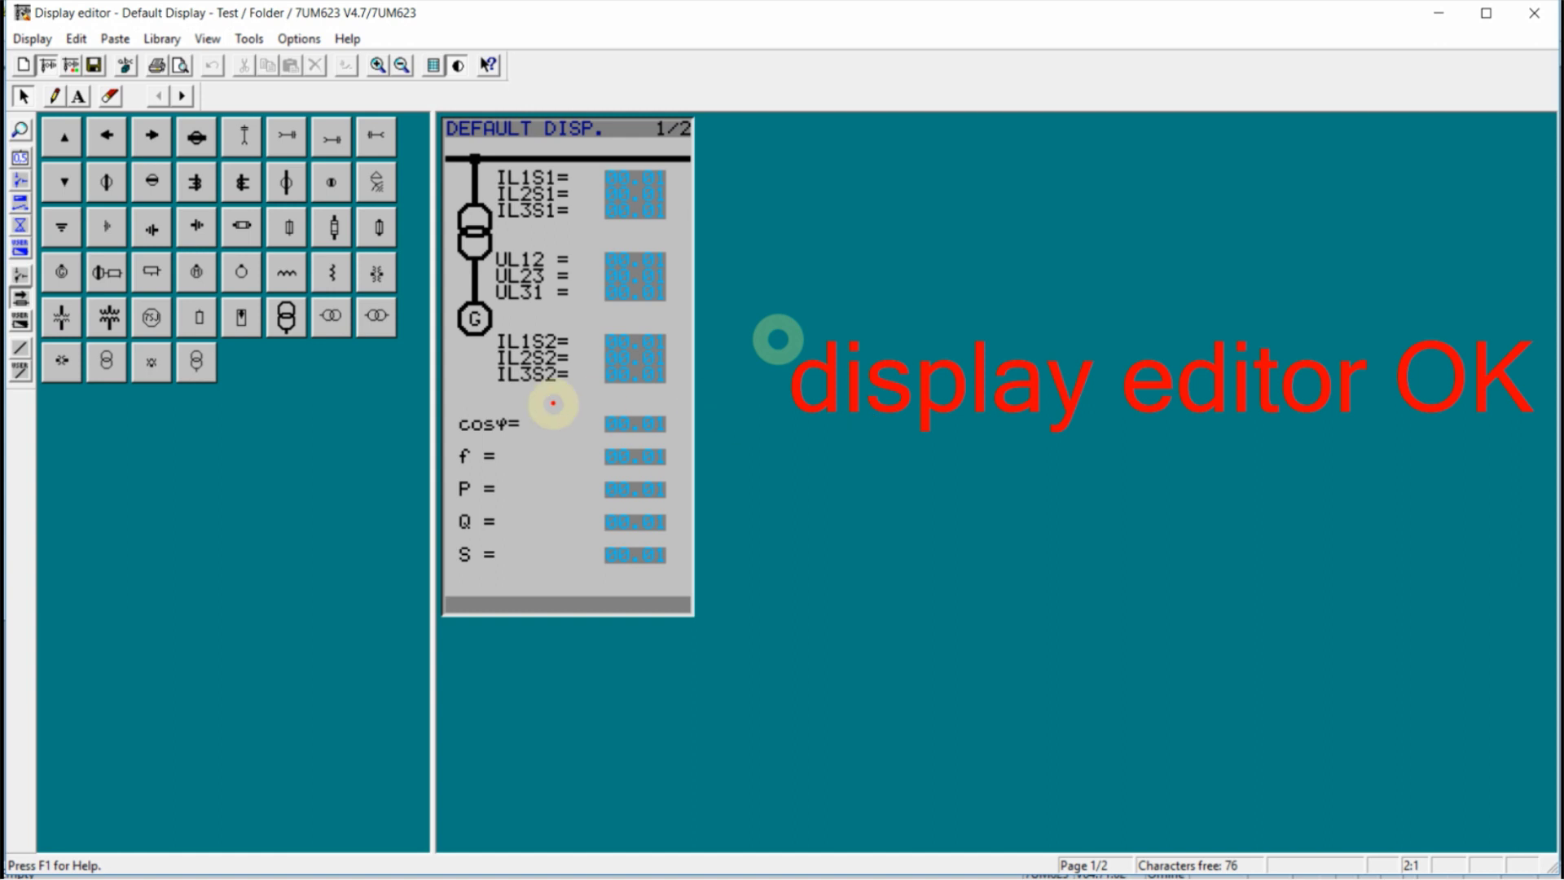
pyautogui.moveTo(896, 338); pyautogui.dragTo(525, 368)
pyautogui.rightClick(530, 371)
pyautogui.click(560, 388)
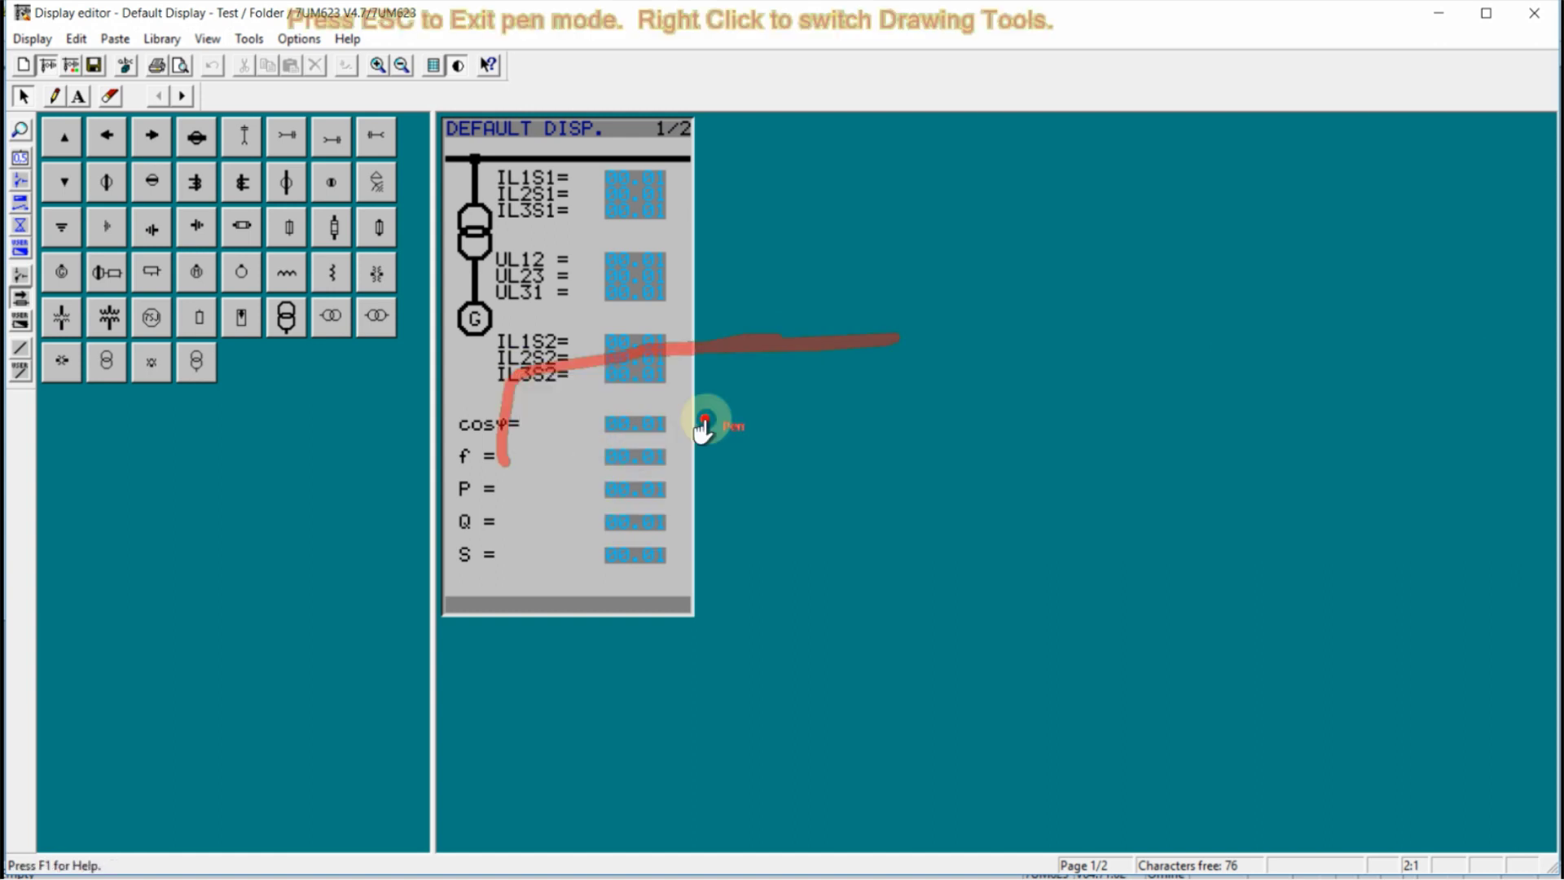
# Close the Display editor, review the Operator Interface and Ethernet on PC settings, and cancel without changes
pyautogui.click(730, 478)
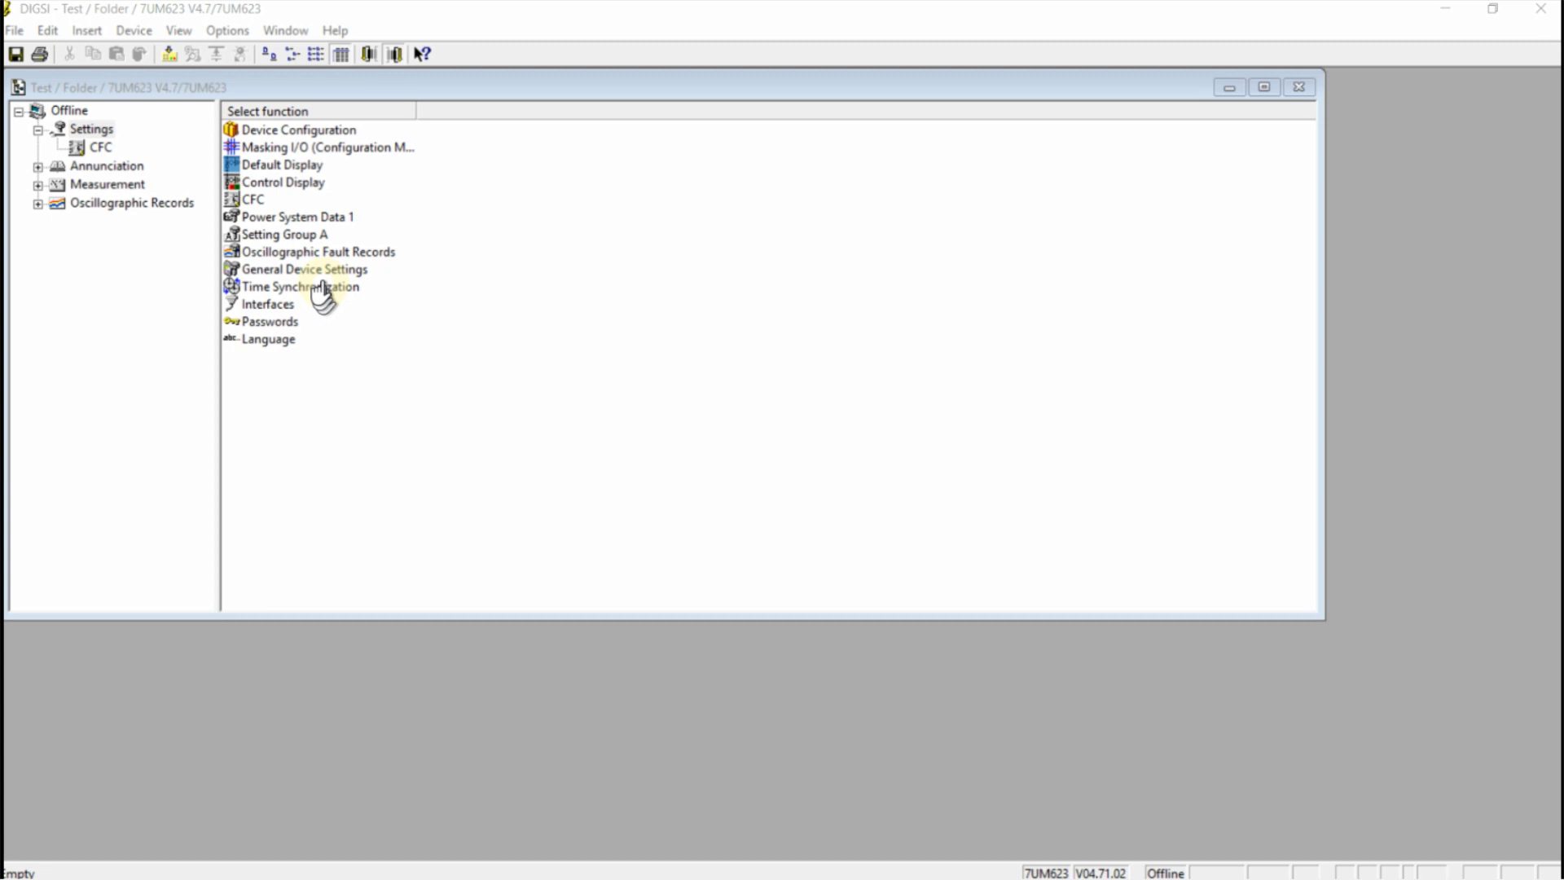
pyautogui.doubleClick(296, 305)
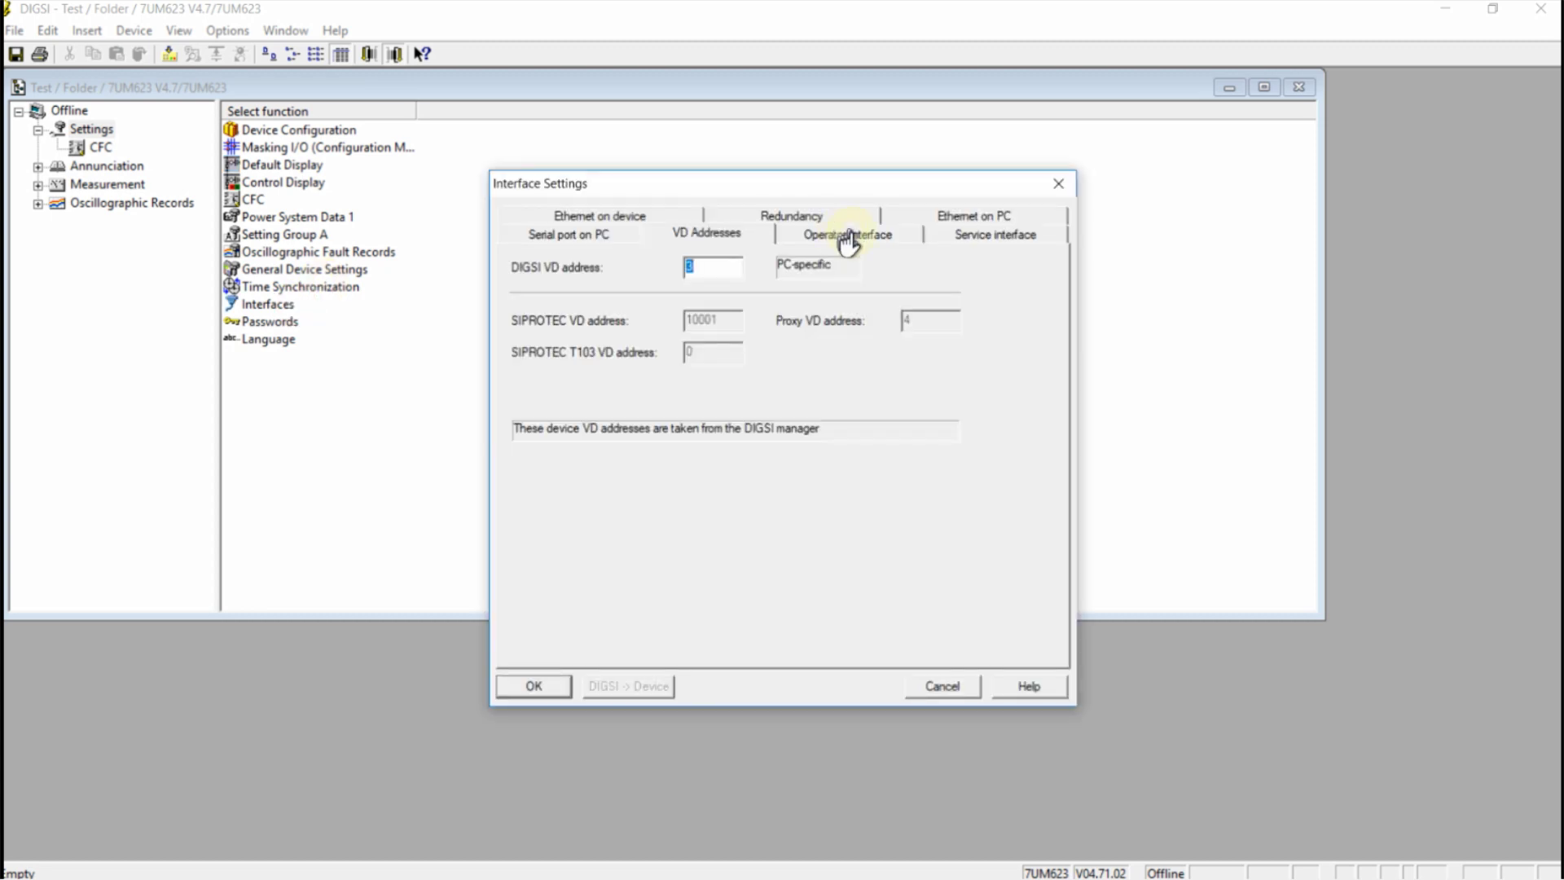
pyautogui.click(848, 236)
pyautogui.click(974, 218)
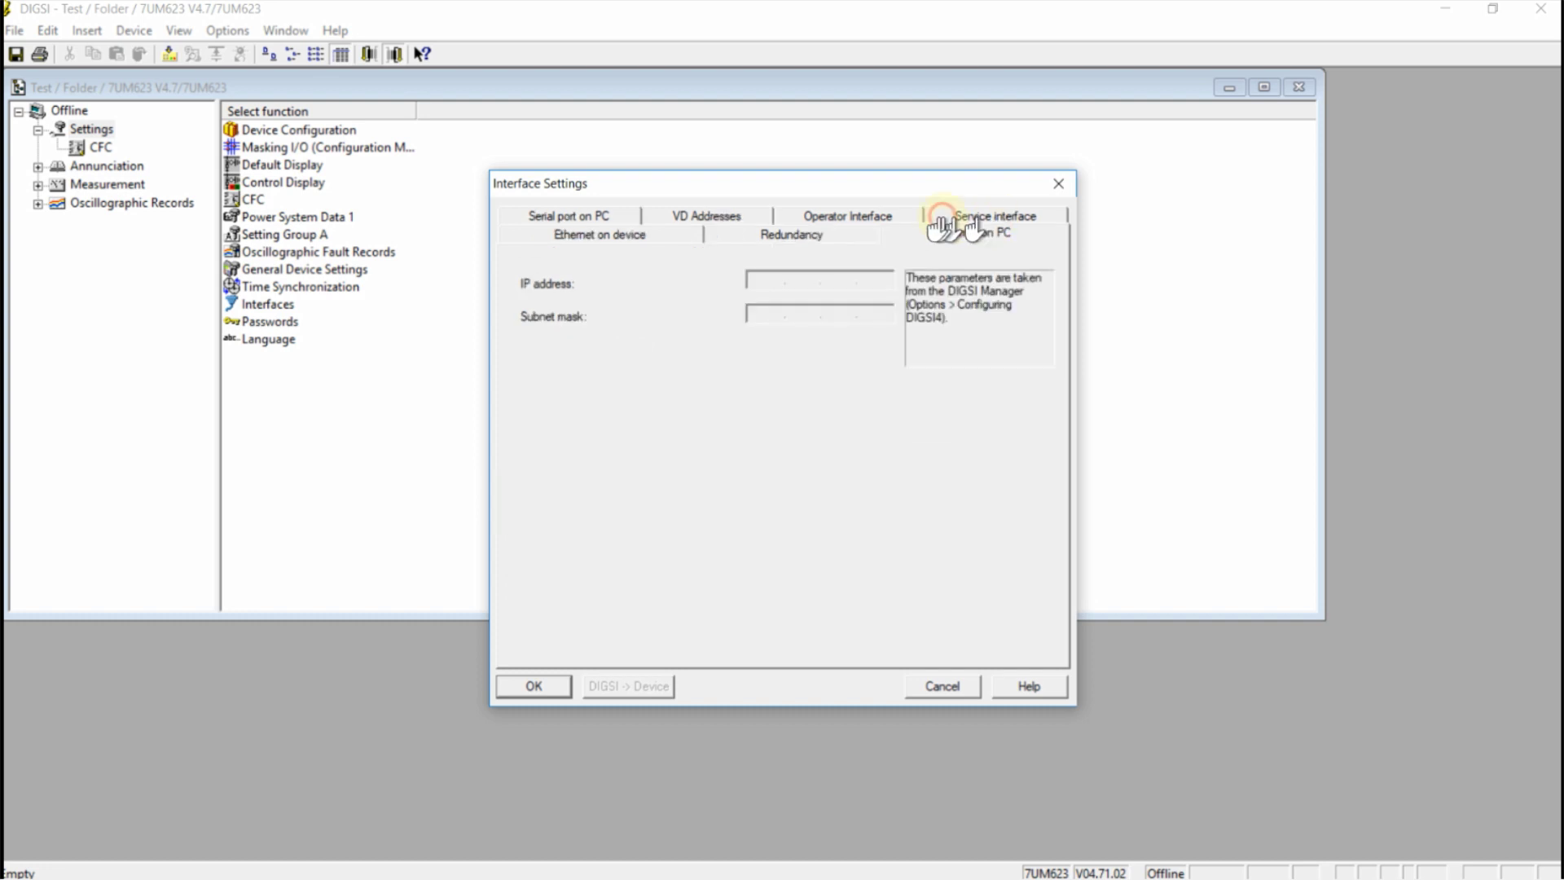
pyautogui.click(941, 686)
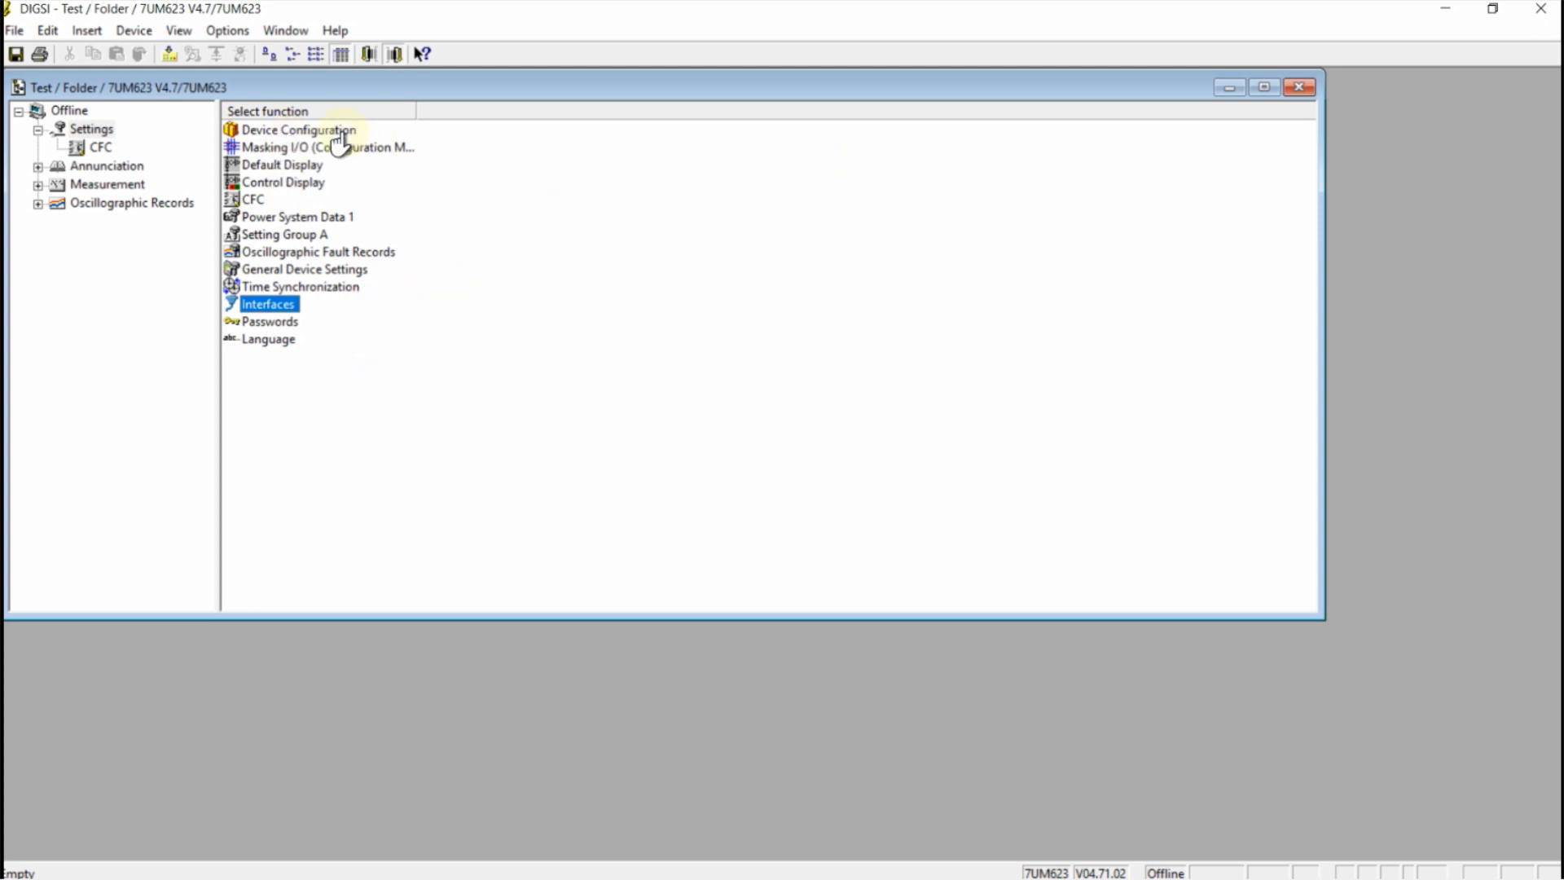
# Open the 7UM623 Masking I/O configuration matrix and expand the 50/51 I> indications
pyautogui.click(332, 150)
pyautogui.doubleClick(332, 150)
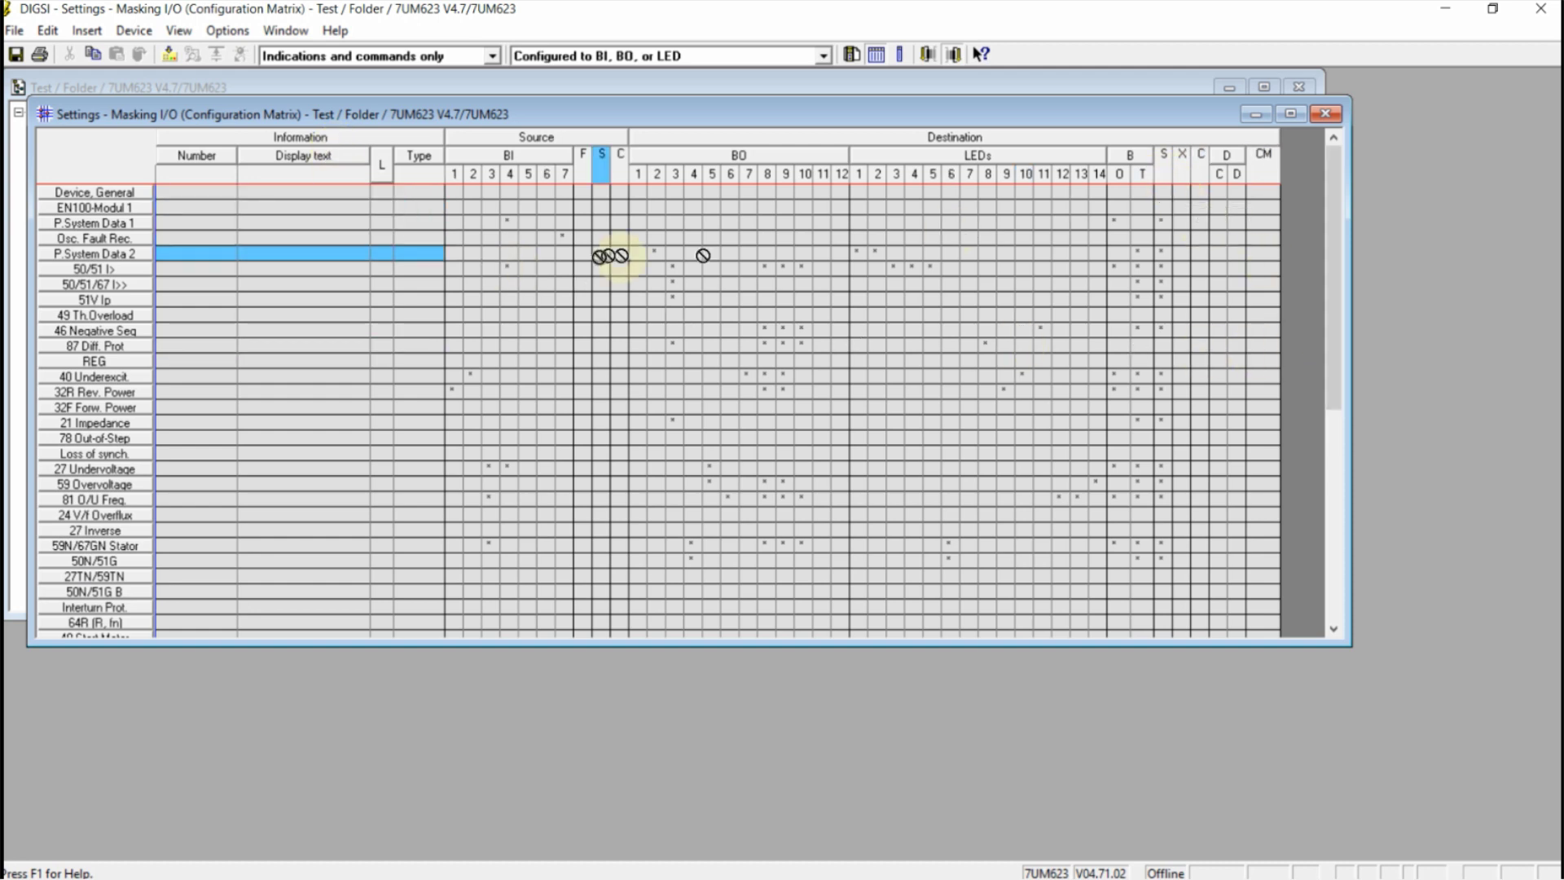
pyautogui.click(125, 270)
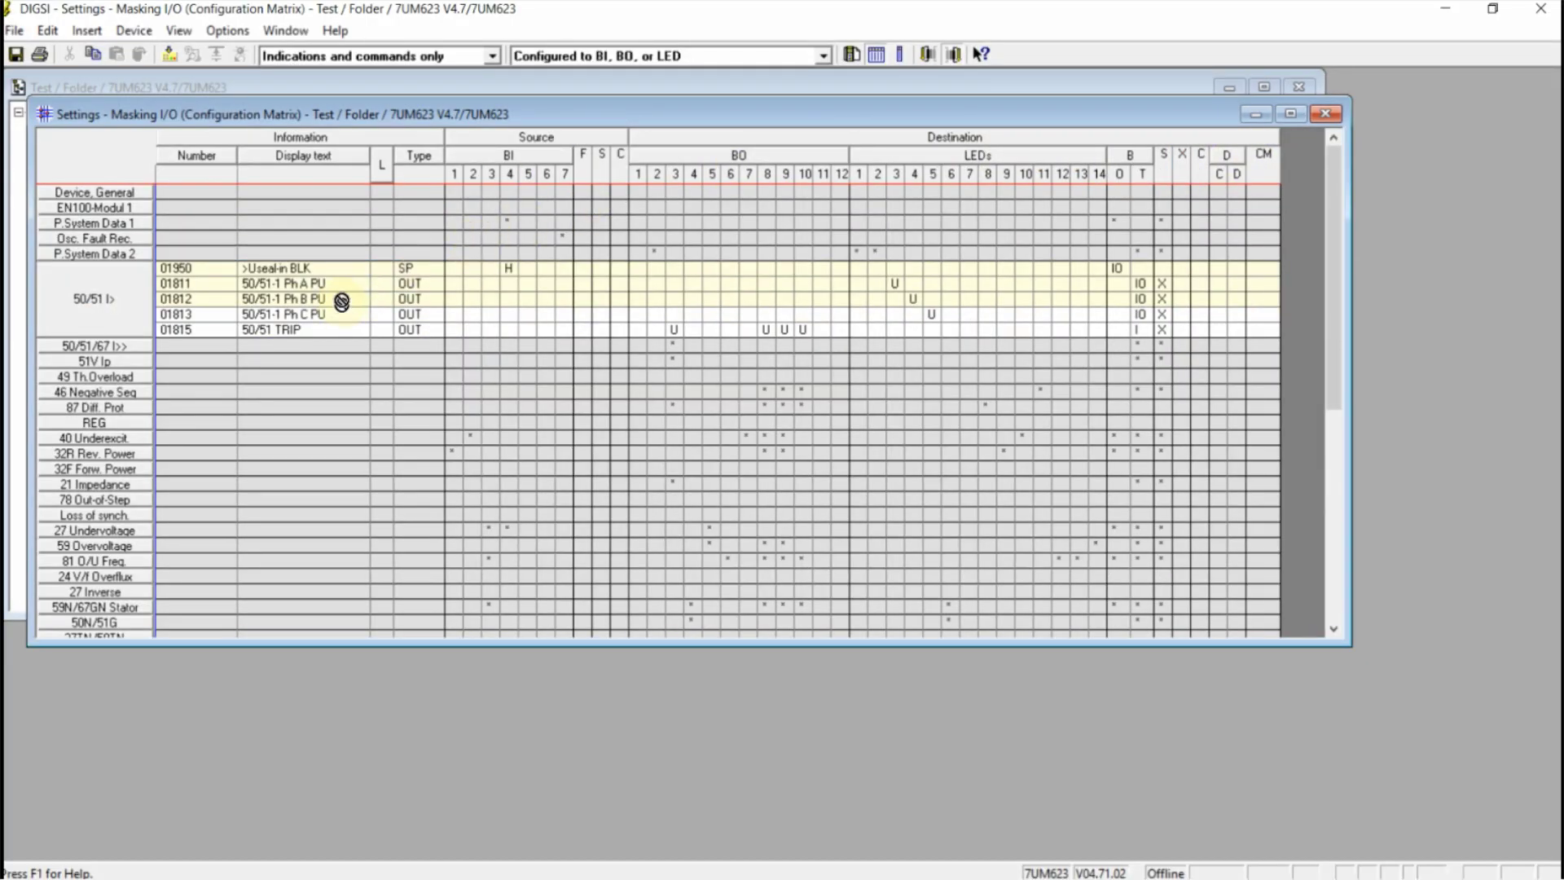
pyautogui.rightClick(333, 285)
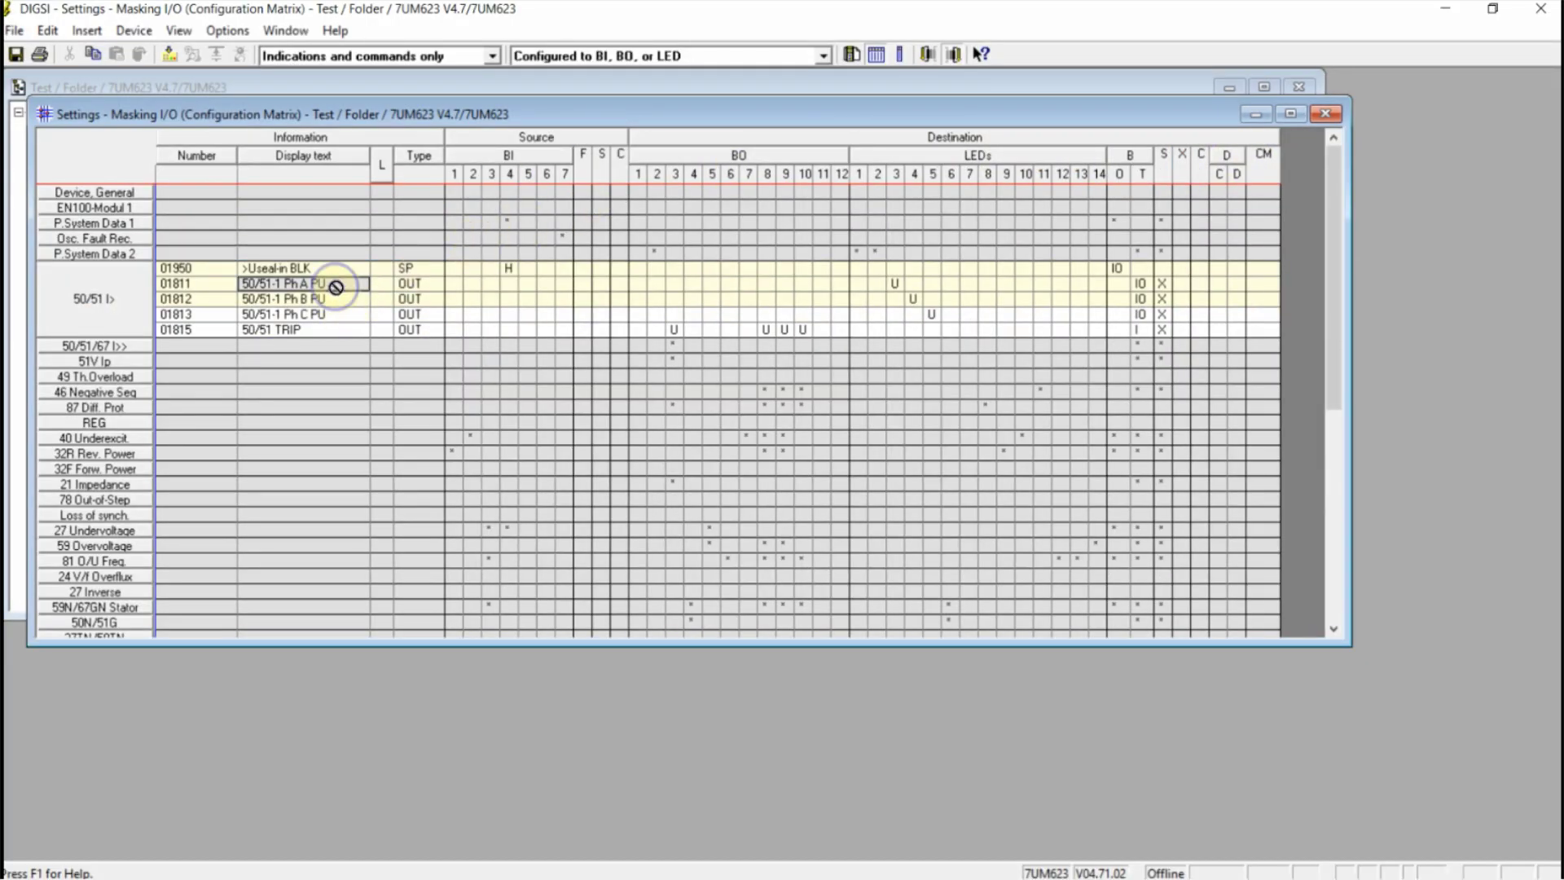
pyautogui.click(391, 348)
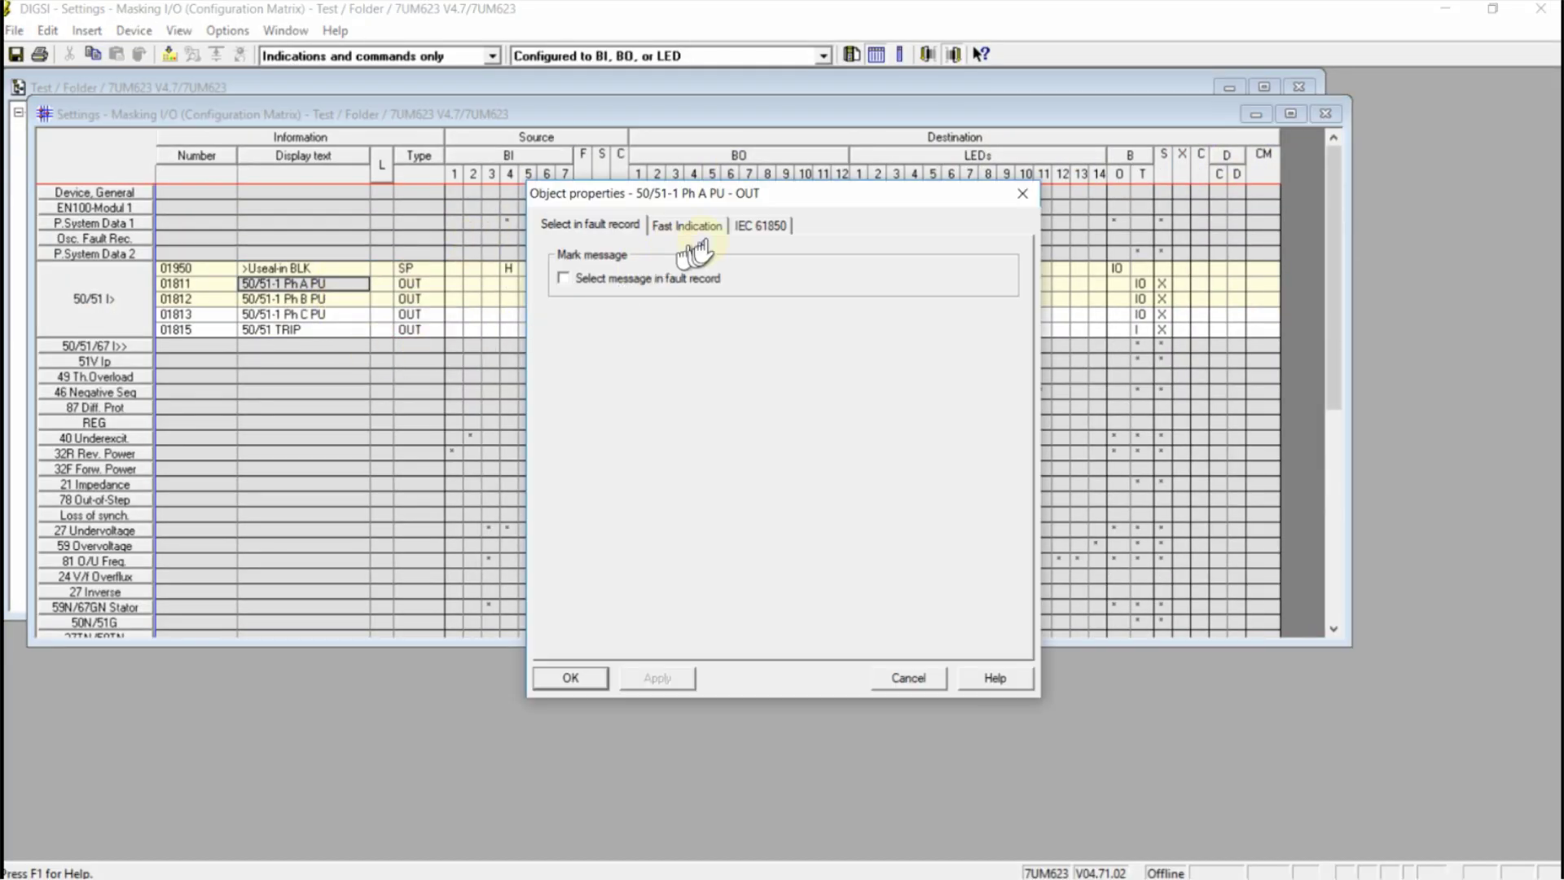
pyautogui.click(760, 225)
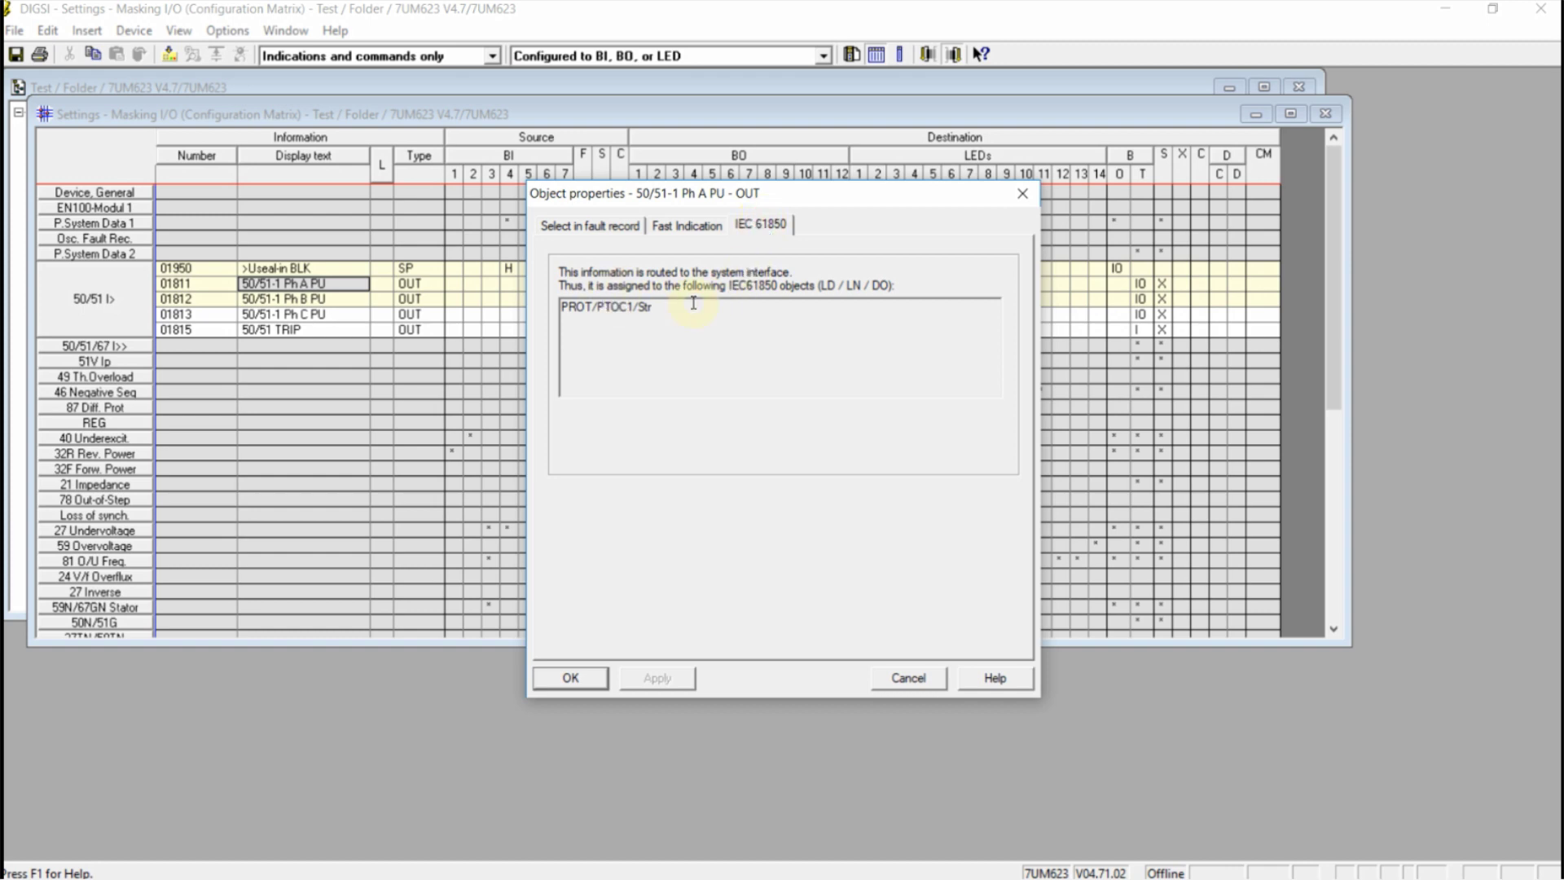
pyautogui.moveTo(687, 307); pyautogui.dragTo(569, 307)
pyautogui.click(568, 372)
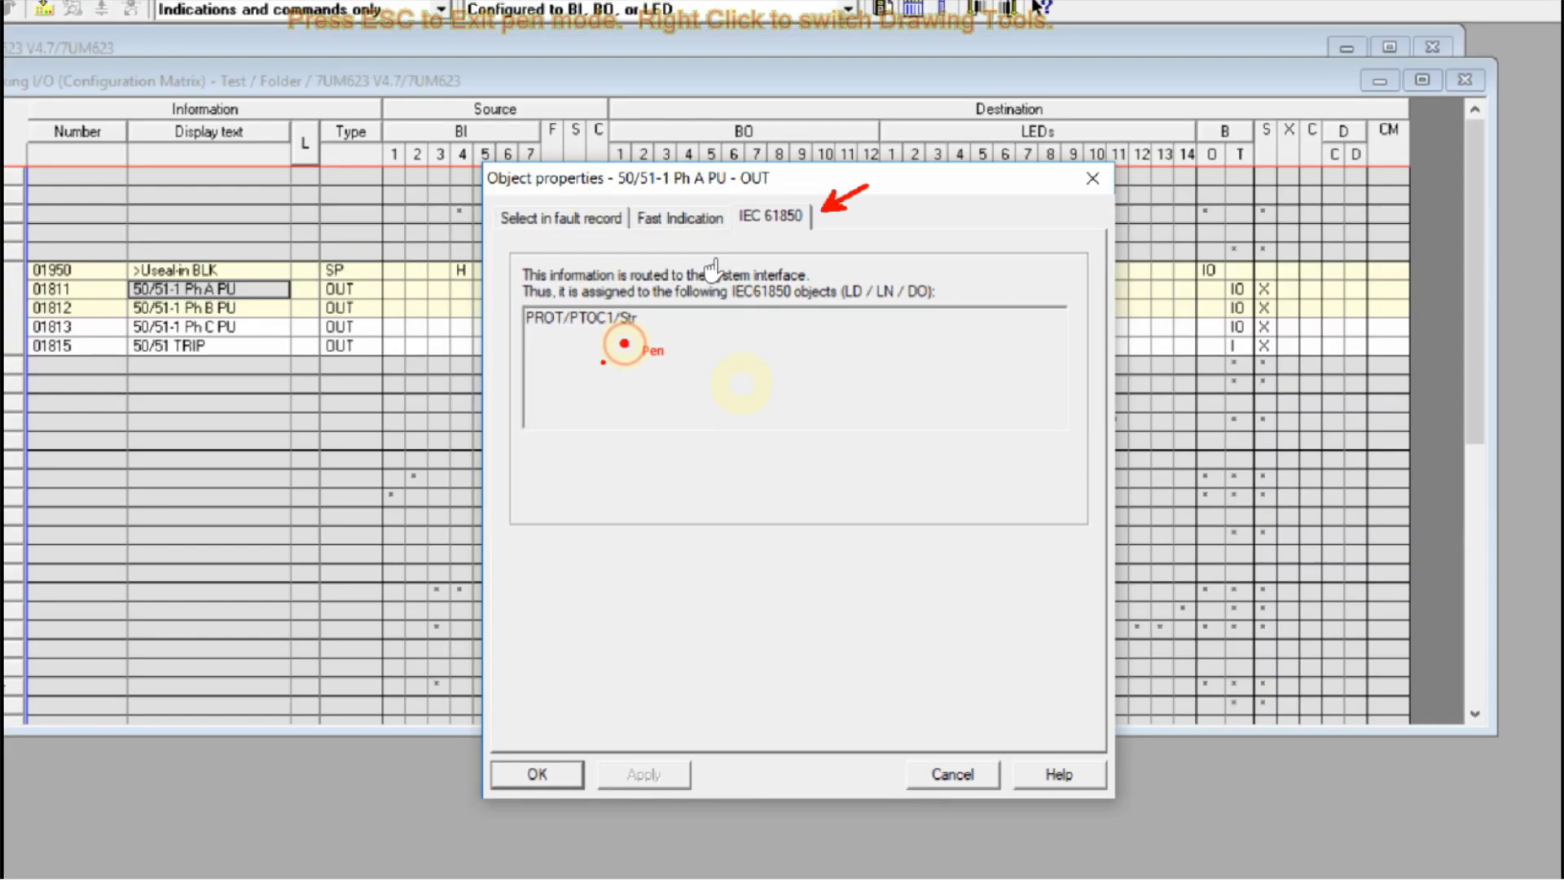
pyautogui.moveTo(435, 518); pyautogui.dragTo(711, 264)
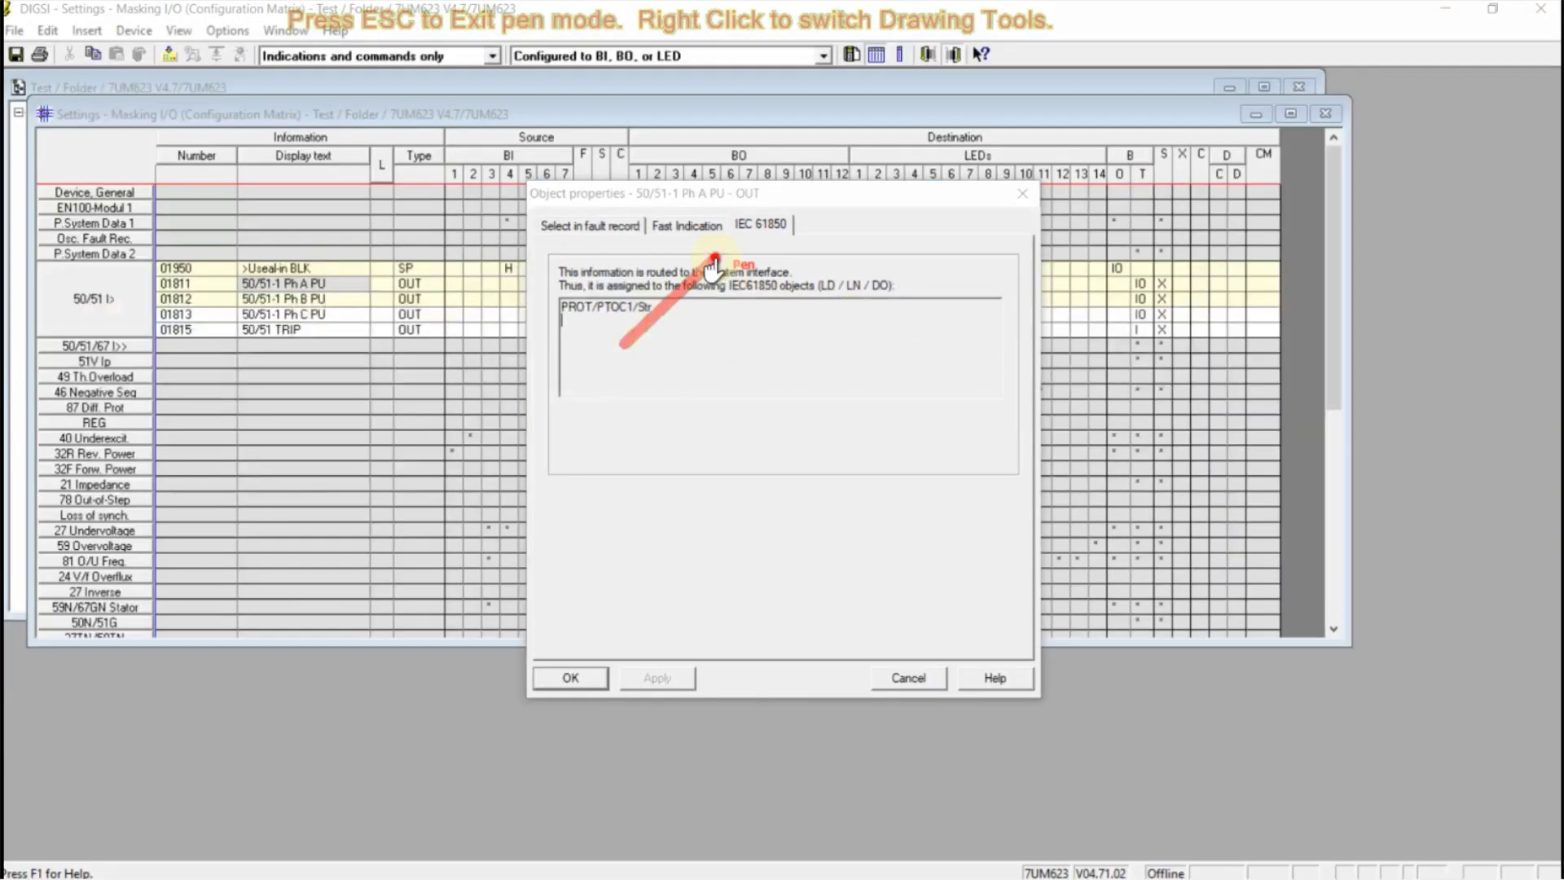
pyautogui.press('Escape')
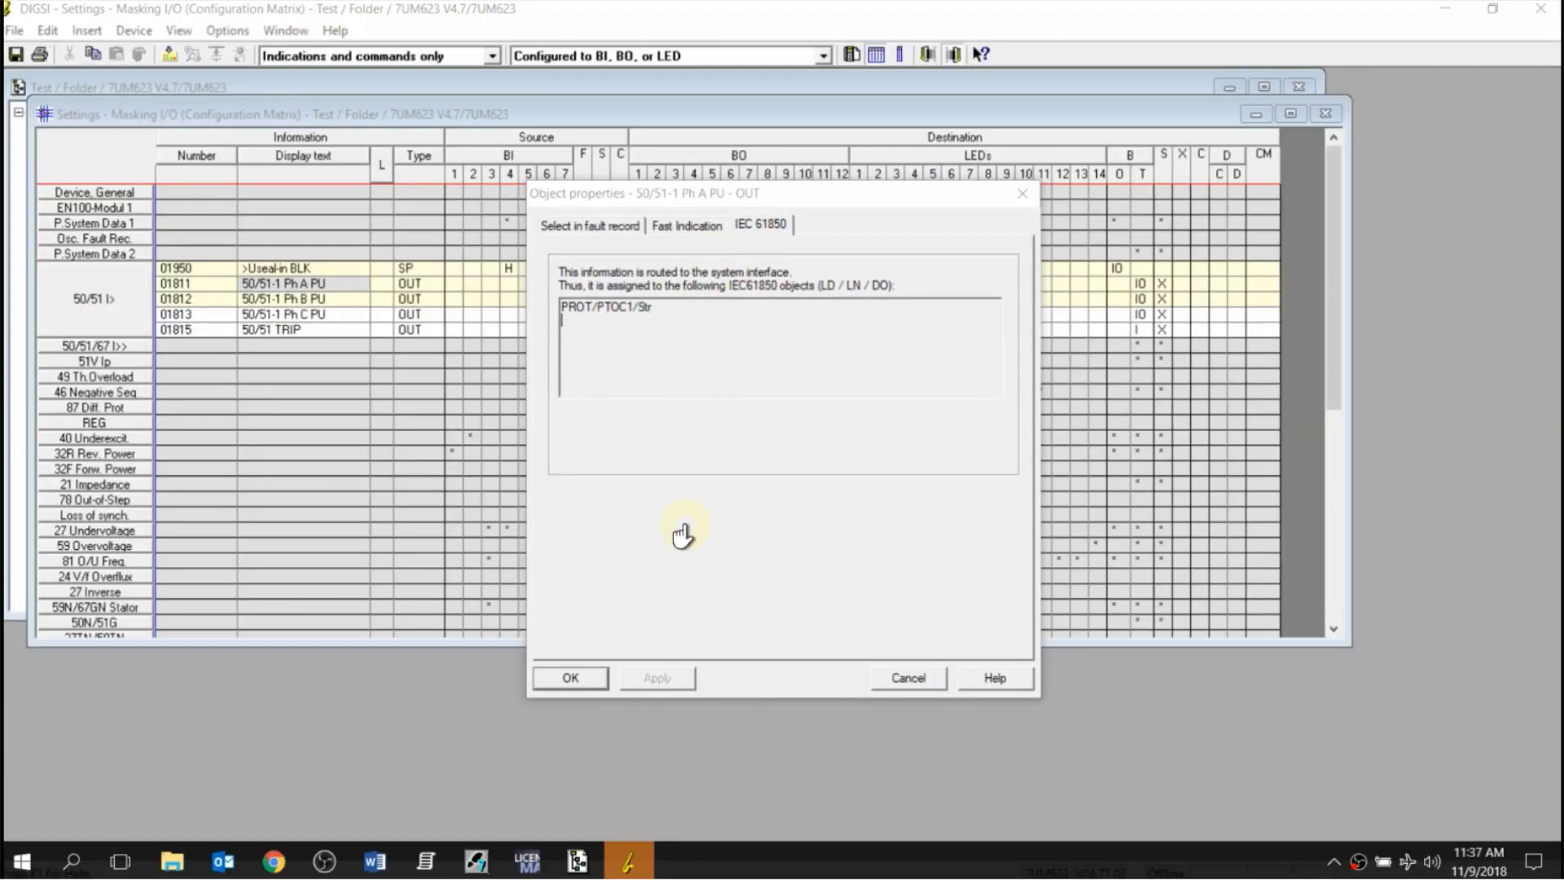
pyautogui.click(903, 679)
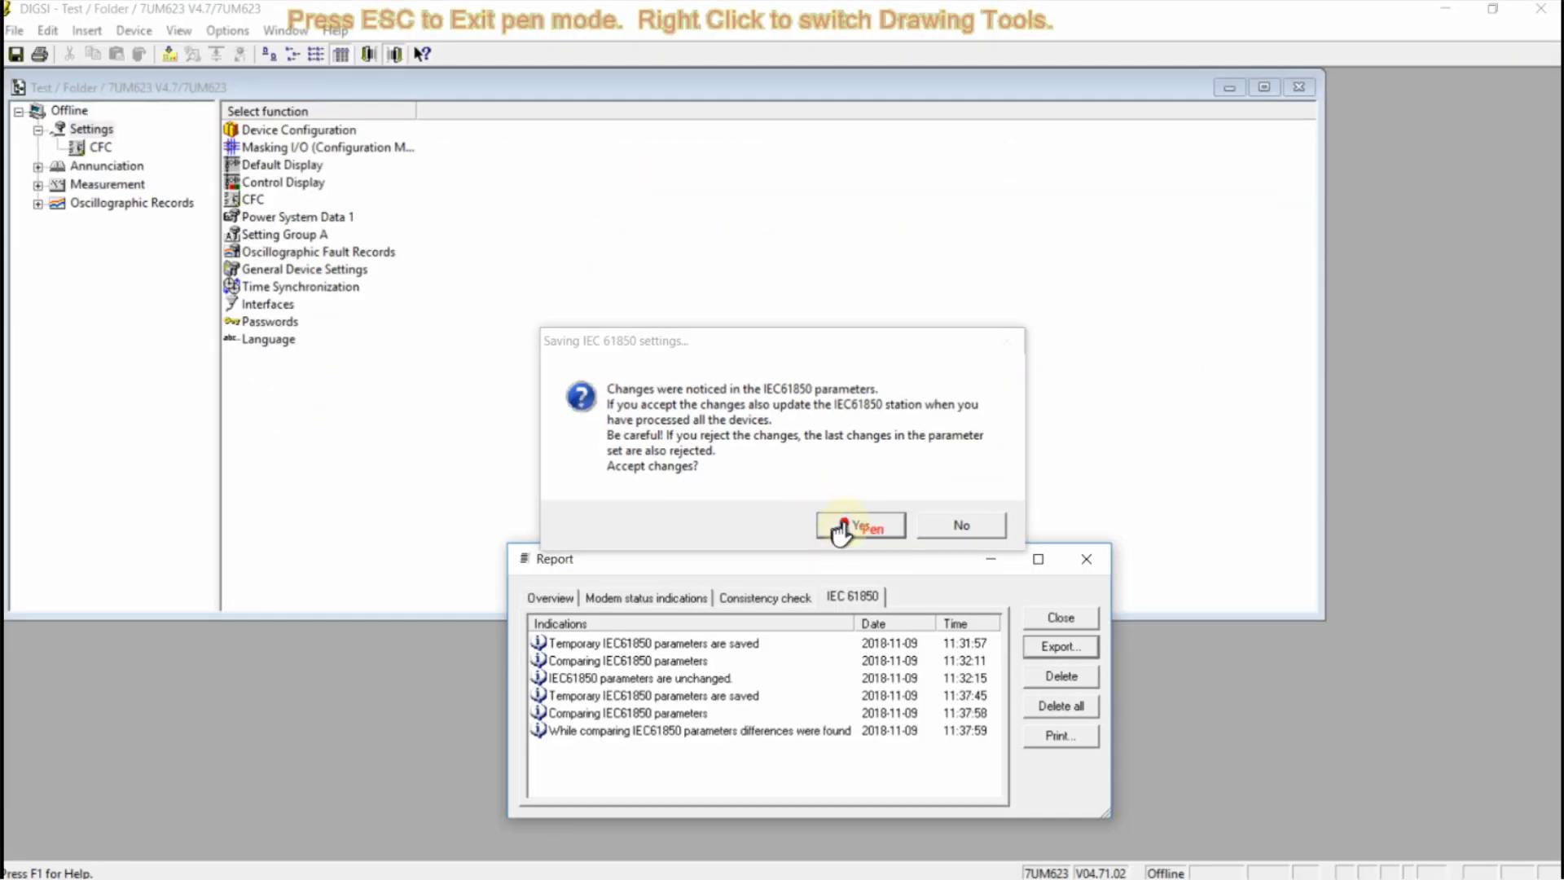
# Confirm 'Accept changes?' with Yes so the IEC 61850 parameters are taken over
pyautogui.click(842, 529)
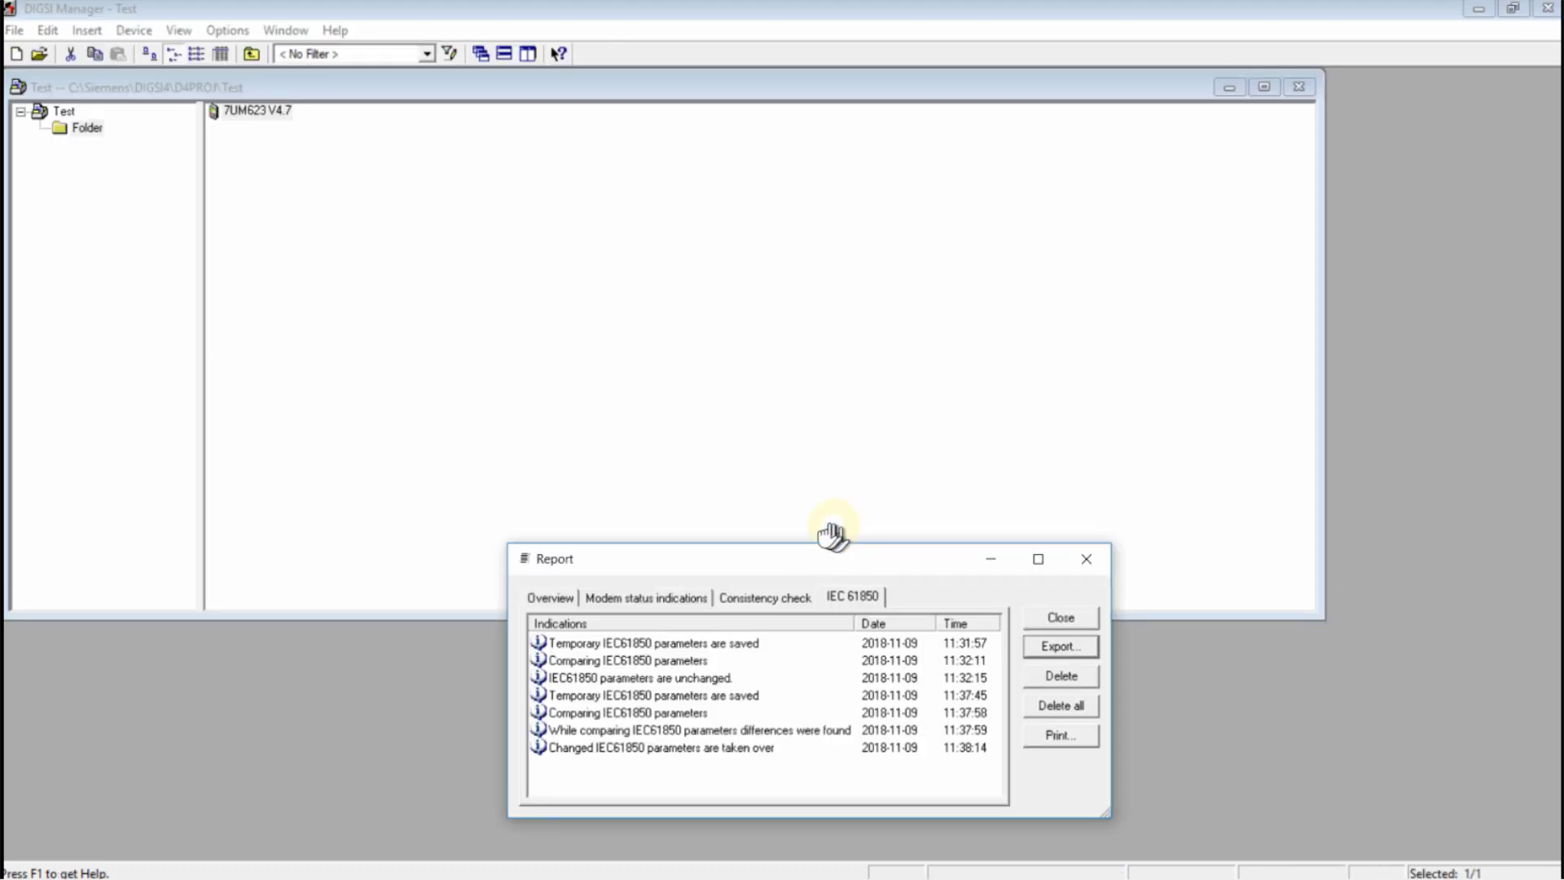
pyautogui.rightClick(280, 113)
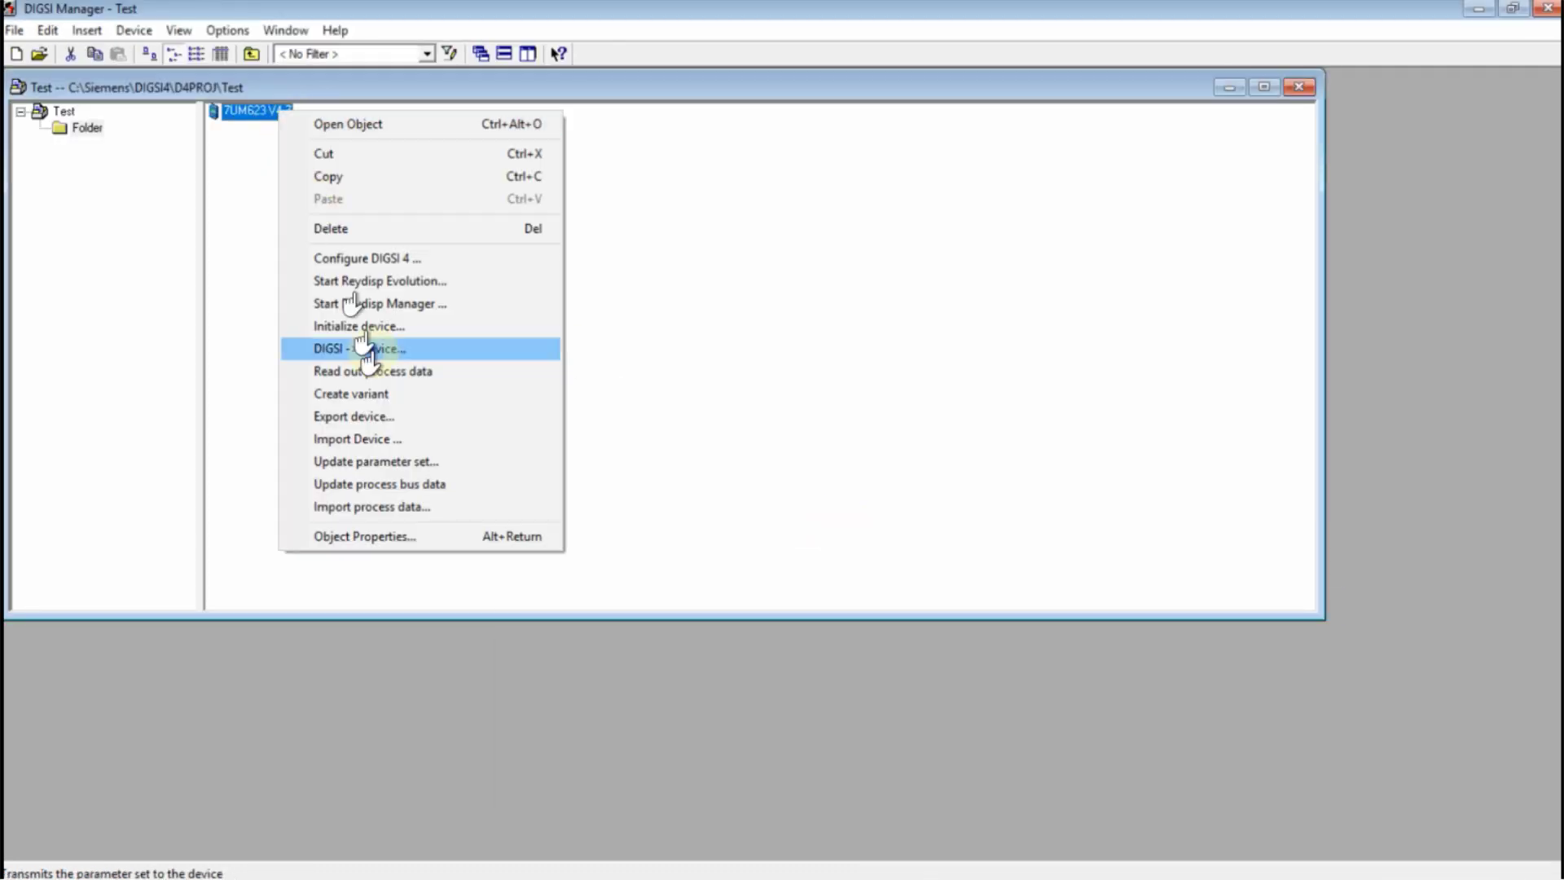
pyautogui.click(407, 536)
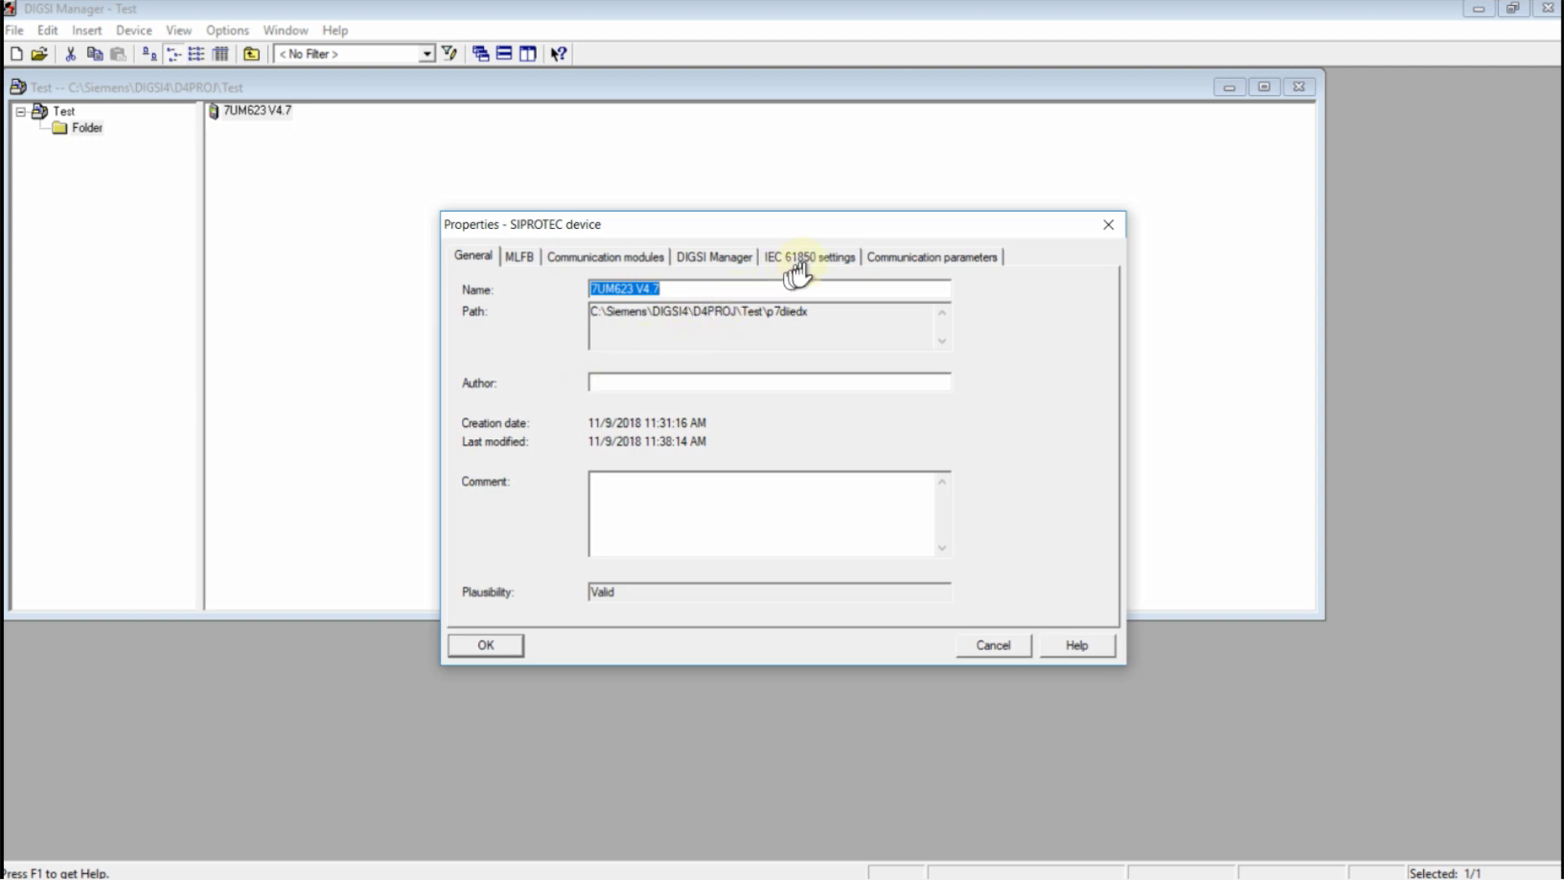
pyautogui.click(886, 262)
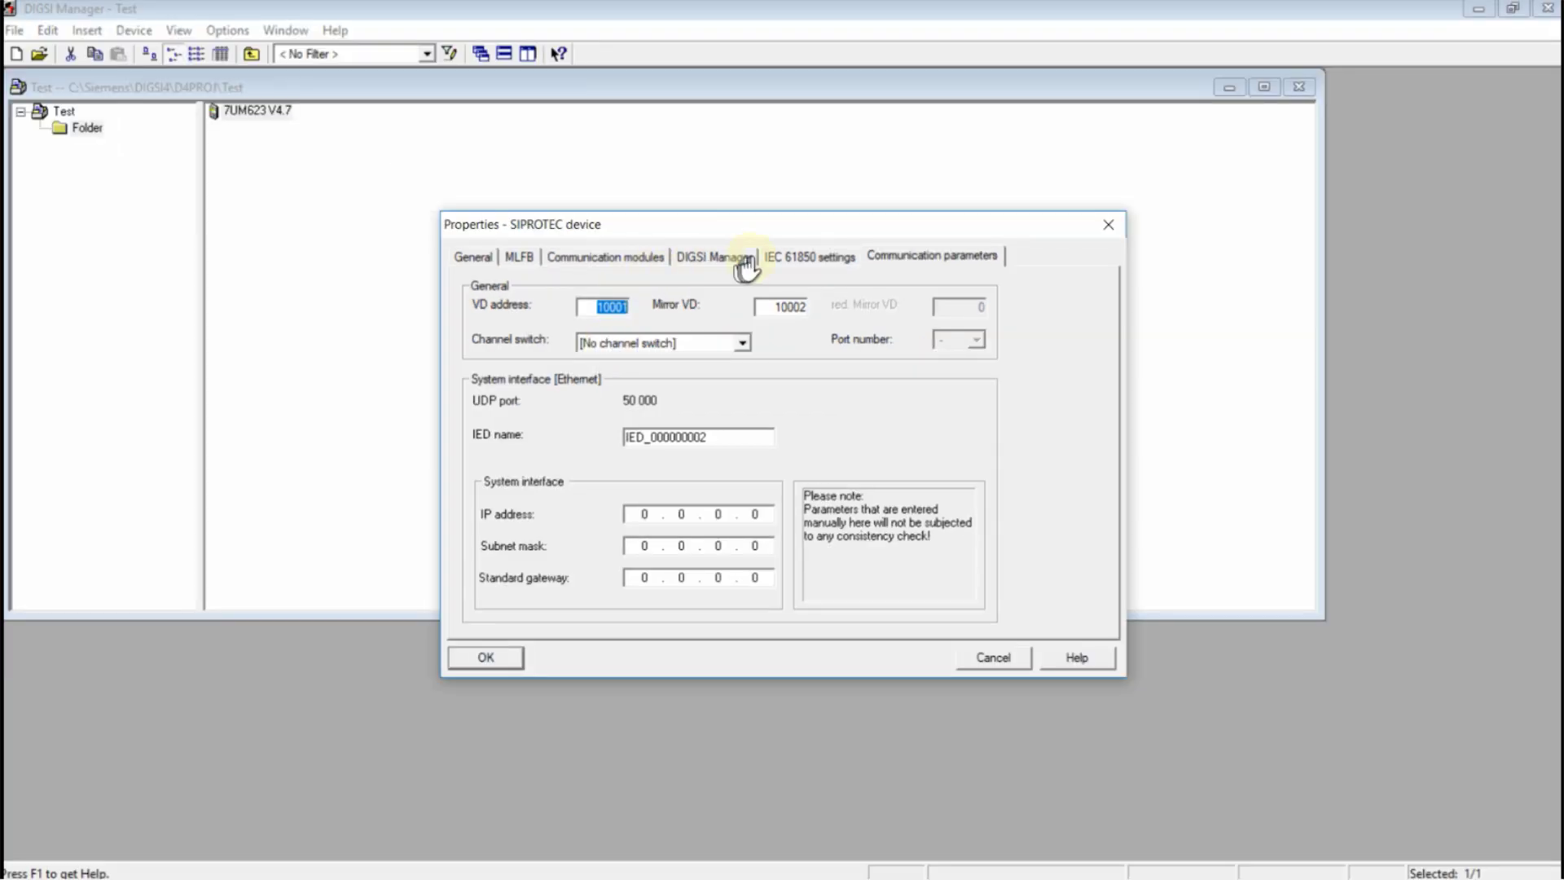
pyautogui.click(1152, 61)
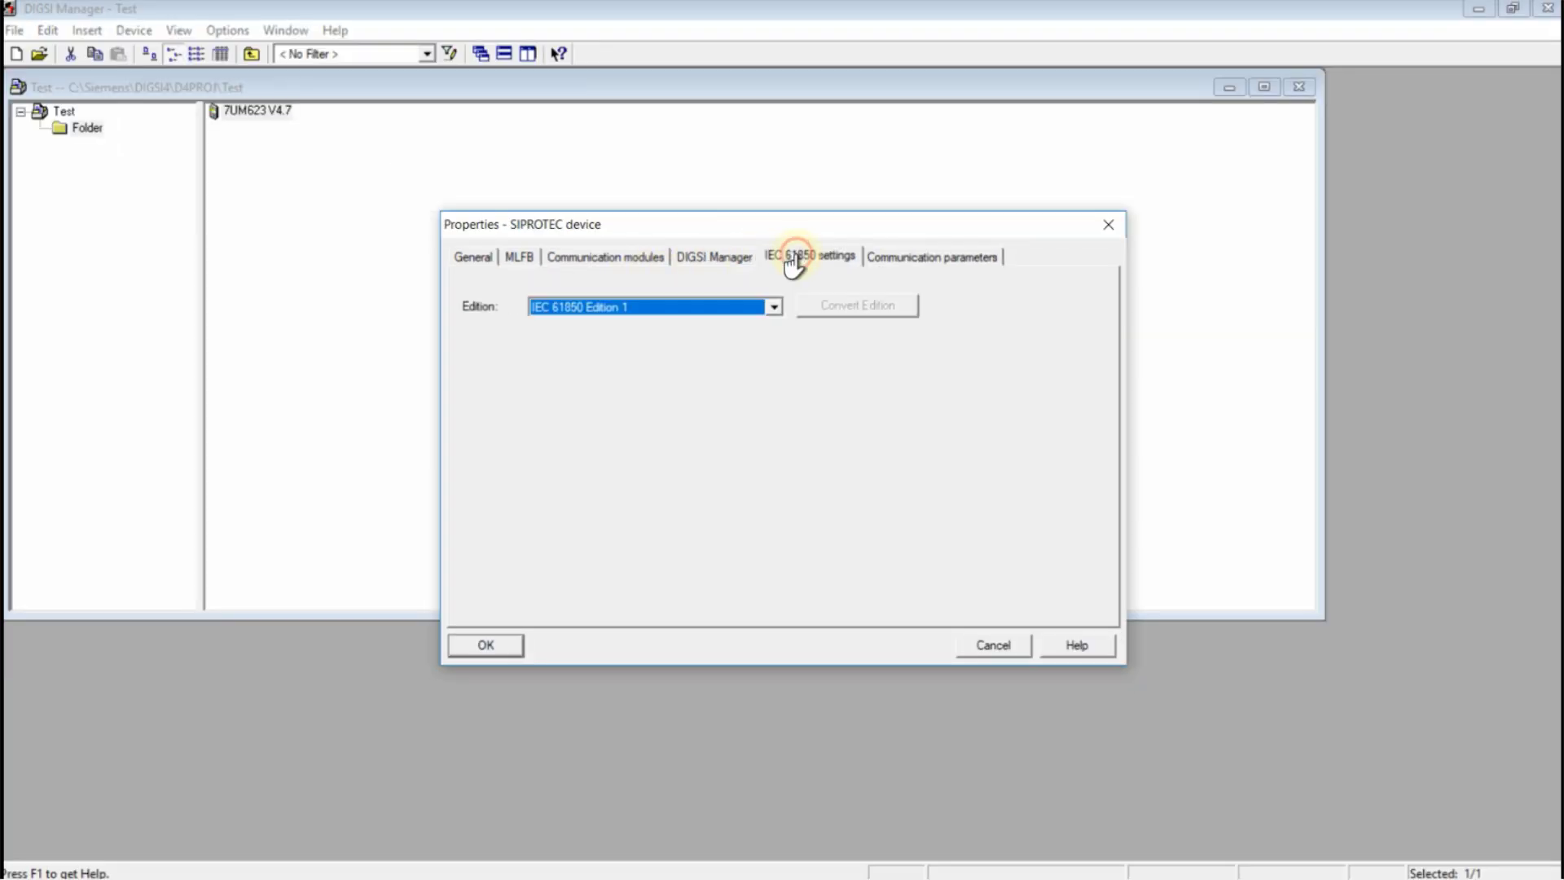
pyautogui.click(774, 306)
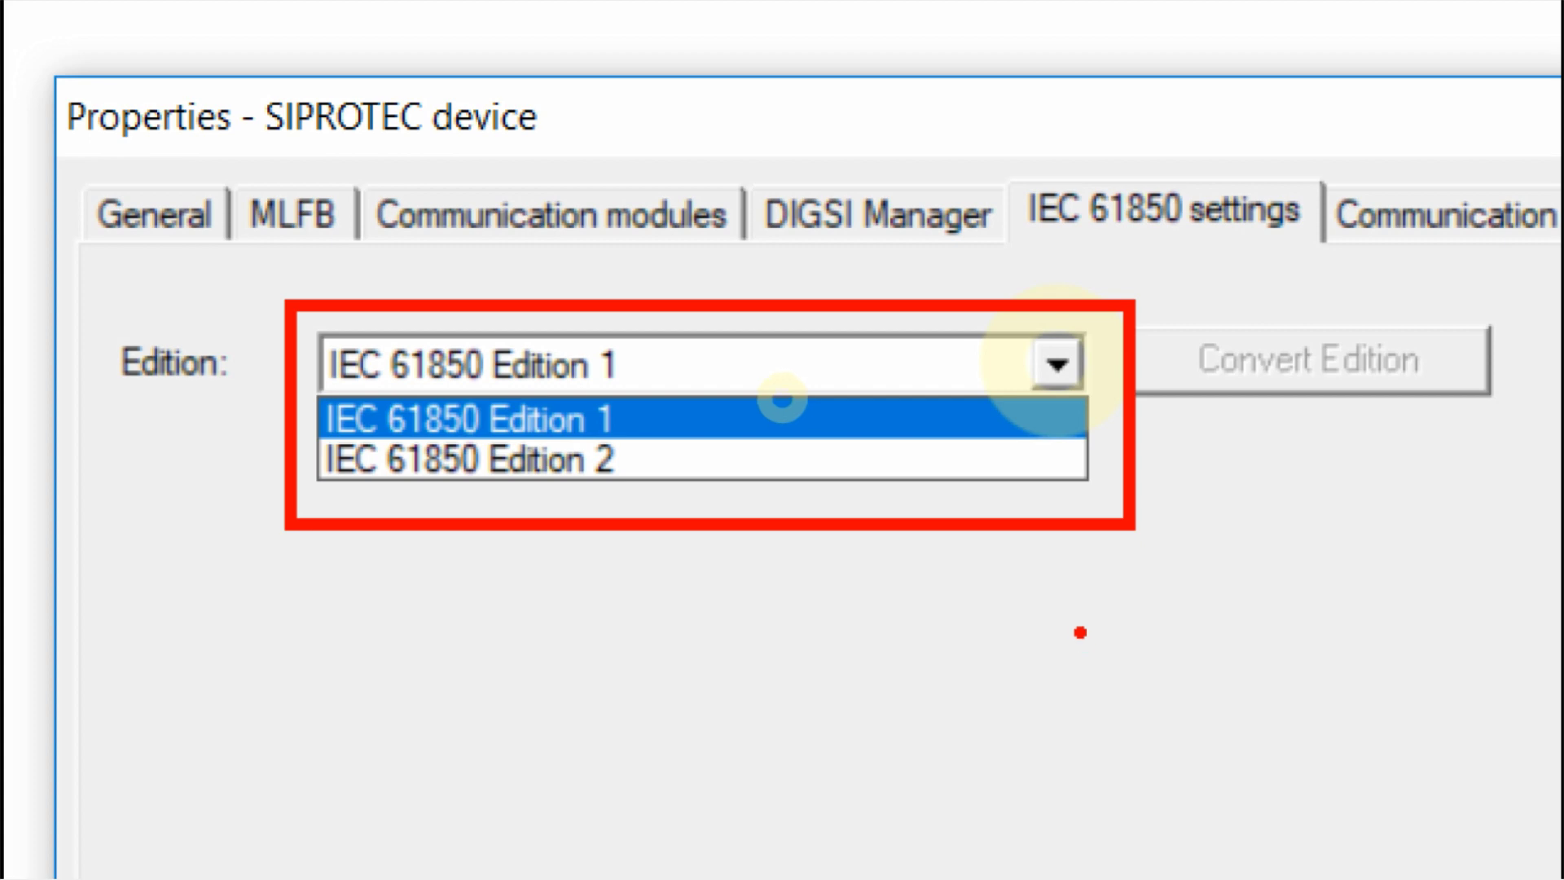
pyautogui.click(781, 399)
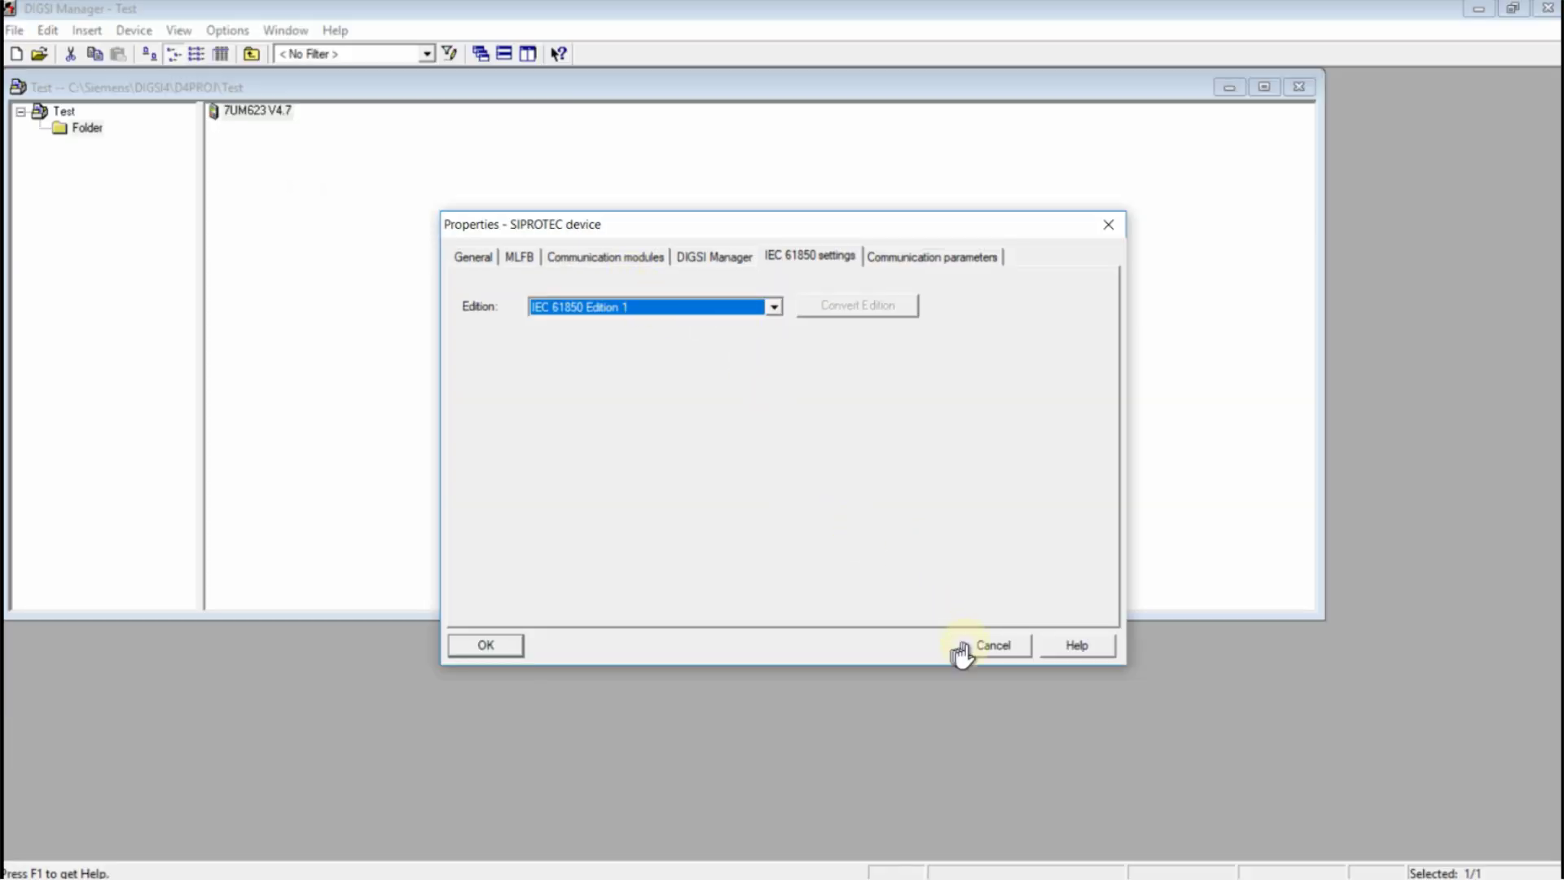
pyautogui.click(992, 656)
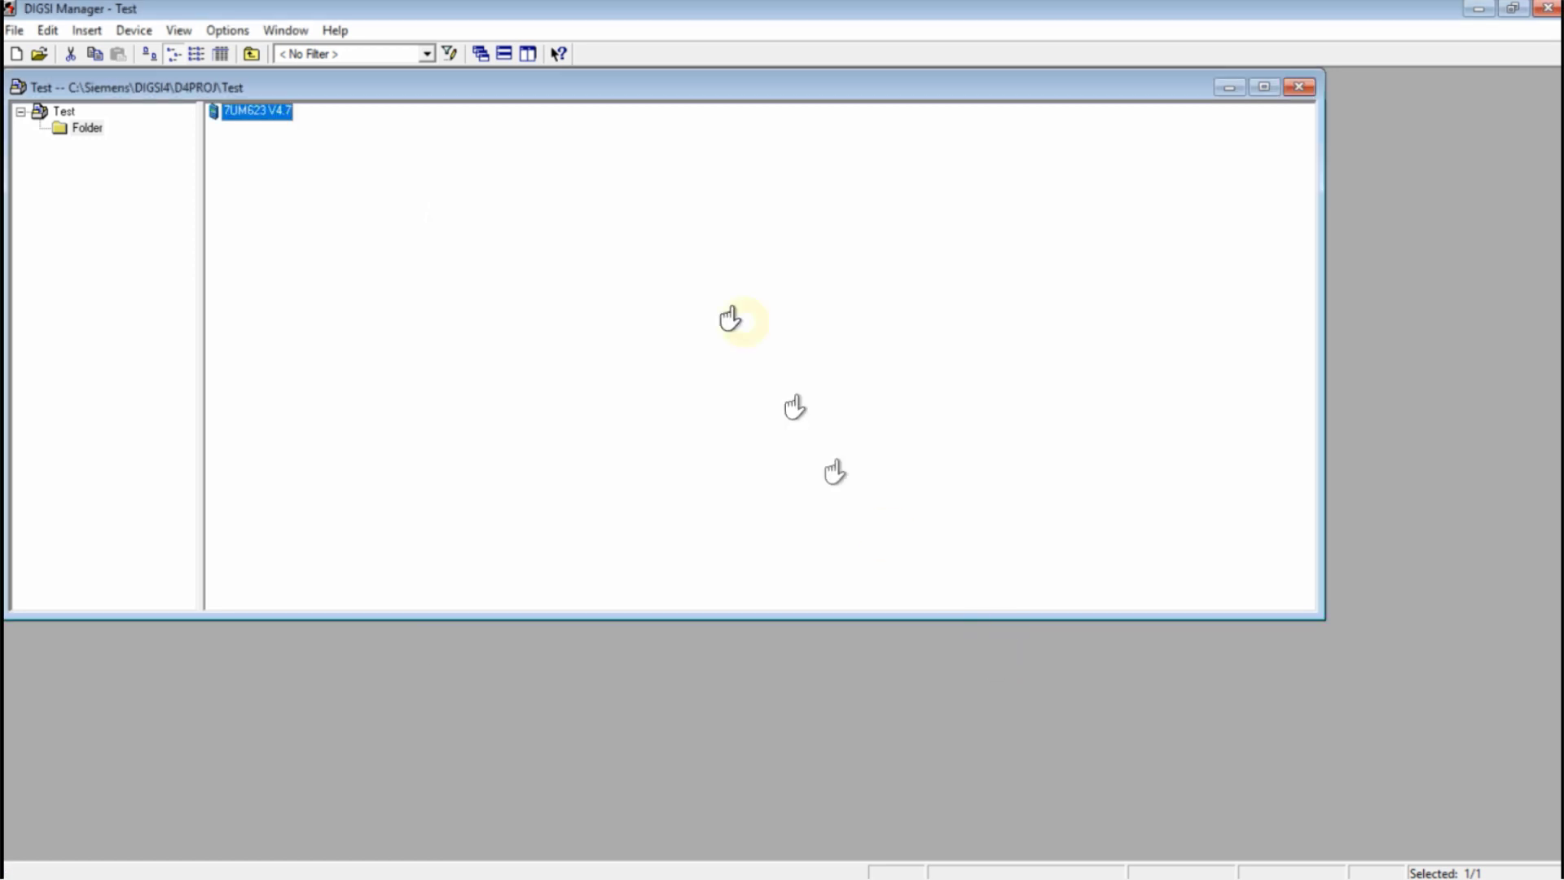
# Insert a new IEC 61850 station into the Test project, keeping its default name
pyautogui.click(594, 159)
pyautogui.rightClick(495, 162)
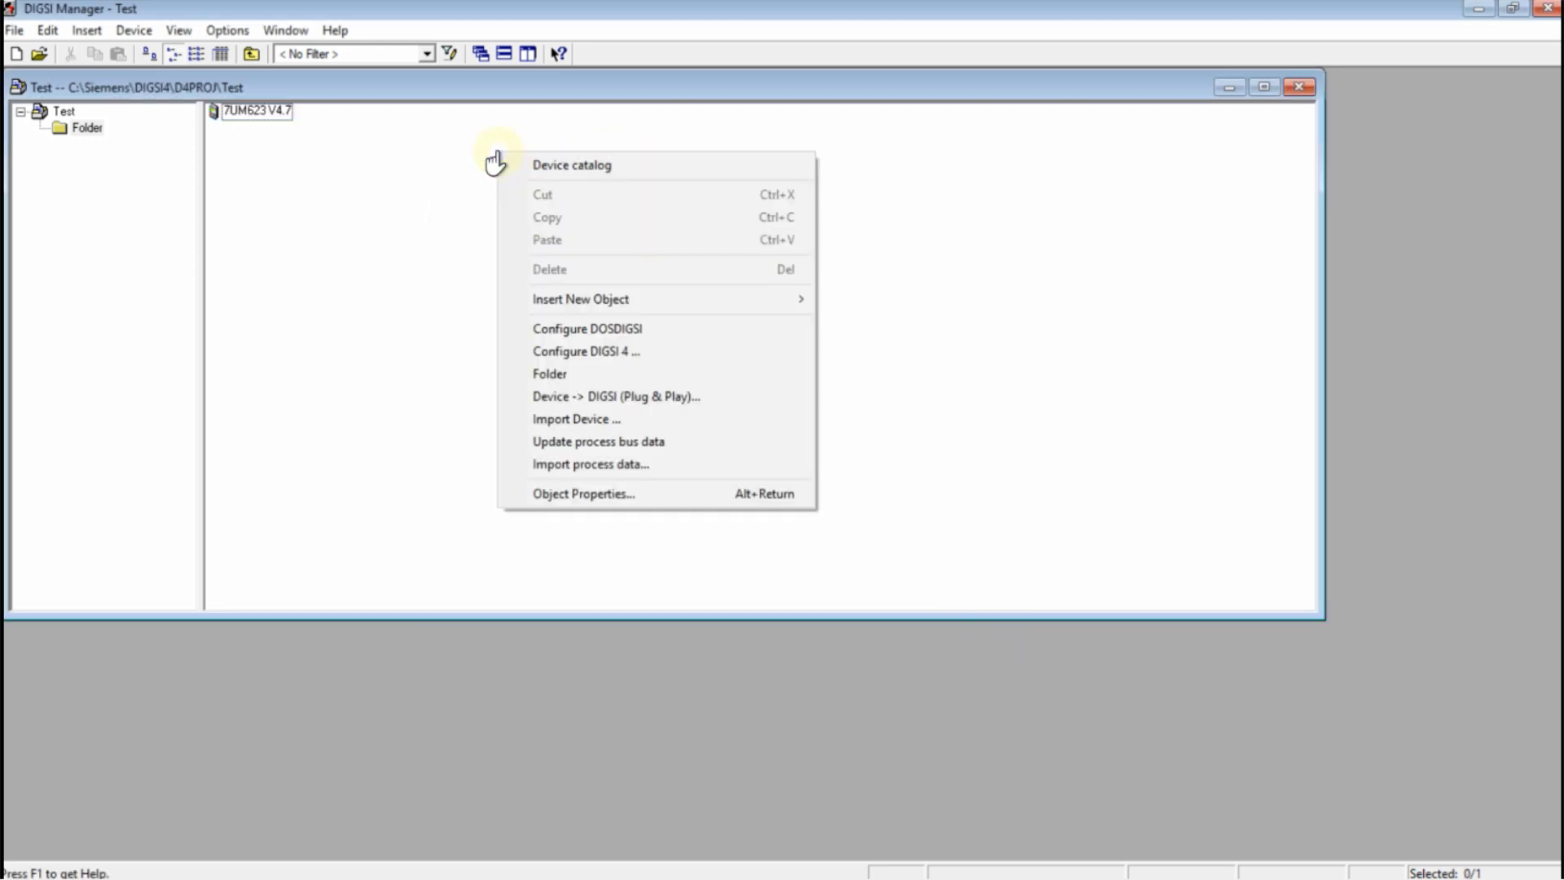
pyautogui.moveTo(761, 301)
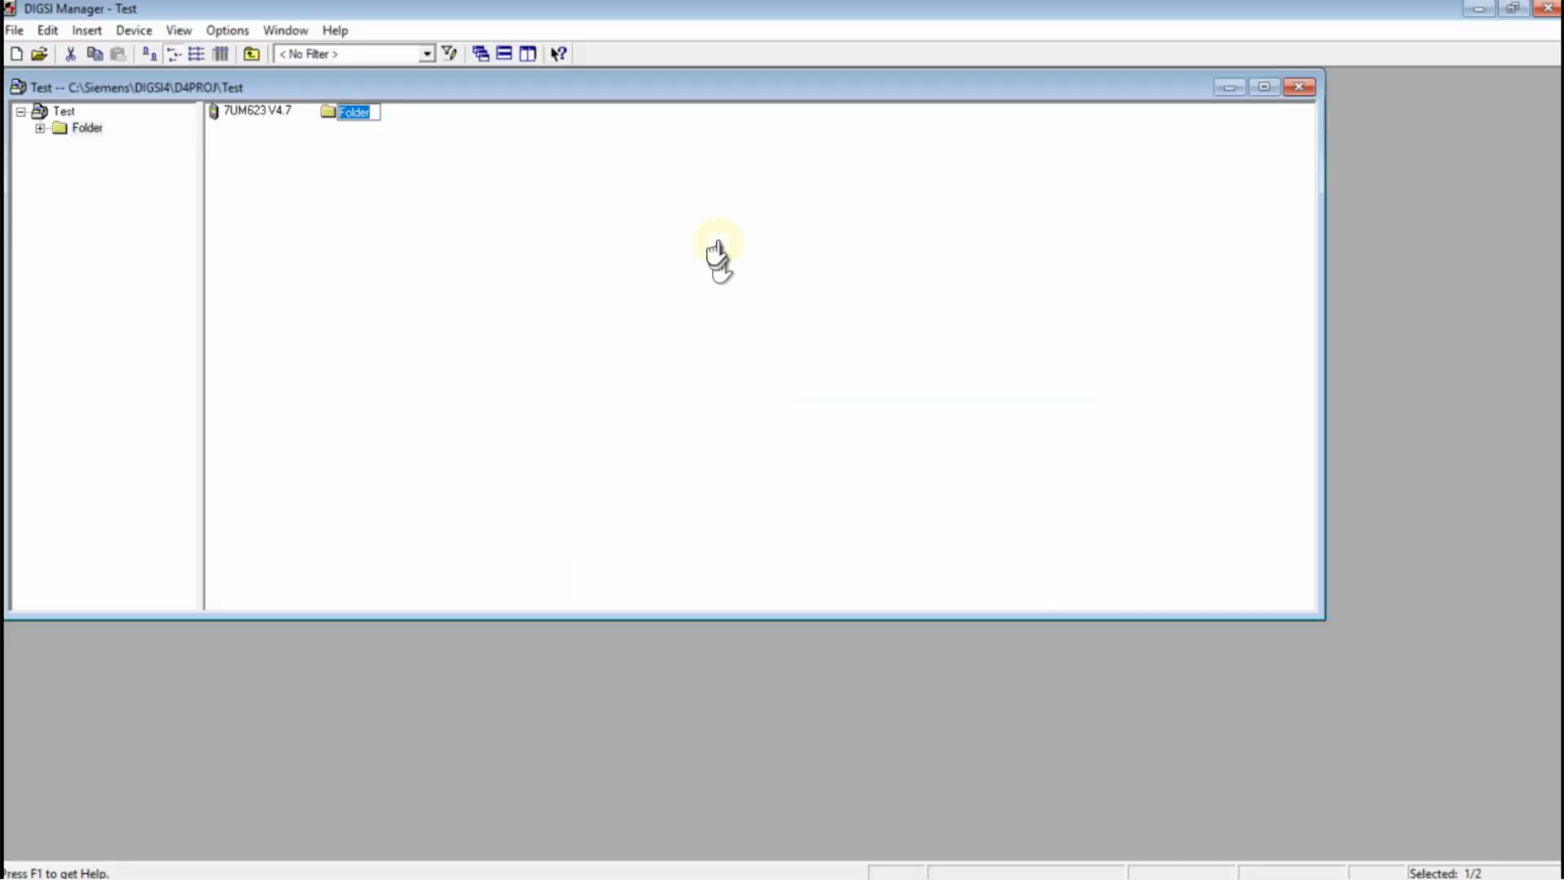
pyautogui.rightClick(717, 242)
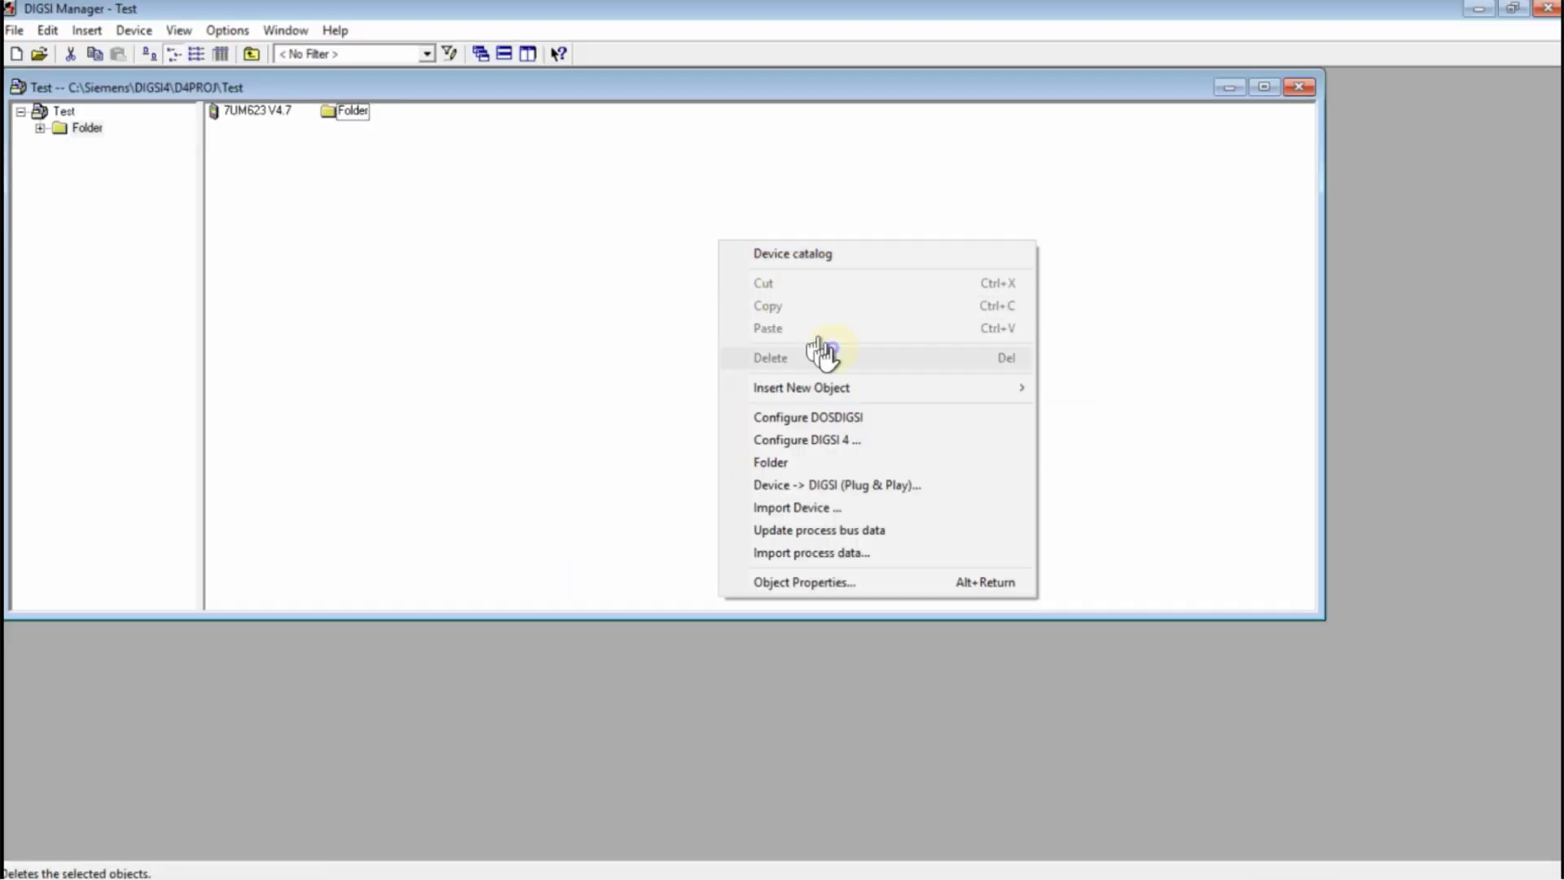
pyautogui.moveTo(896, 389)
pyautogui.click(1128, 525)
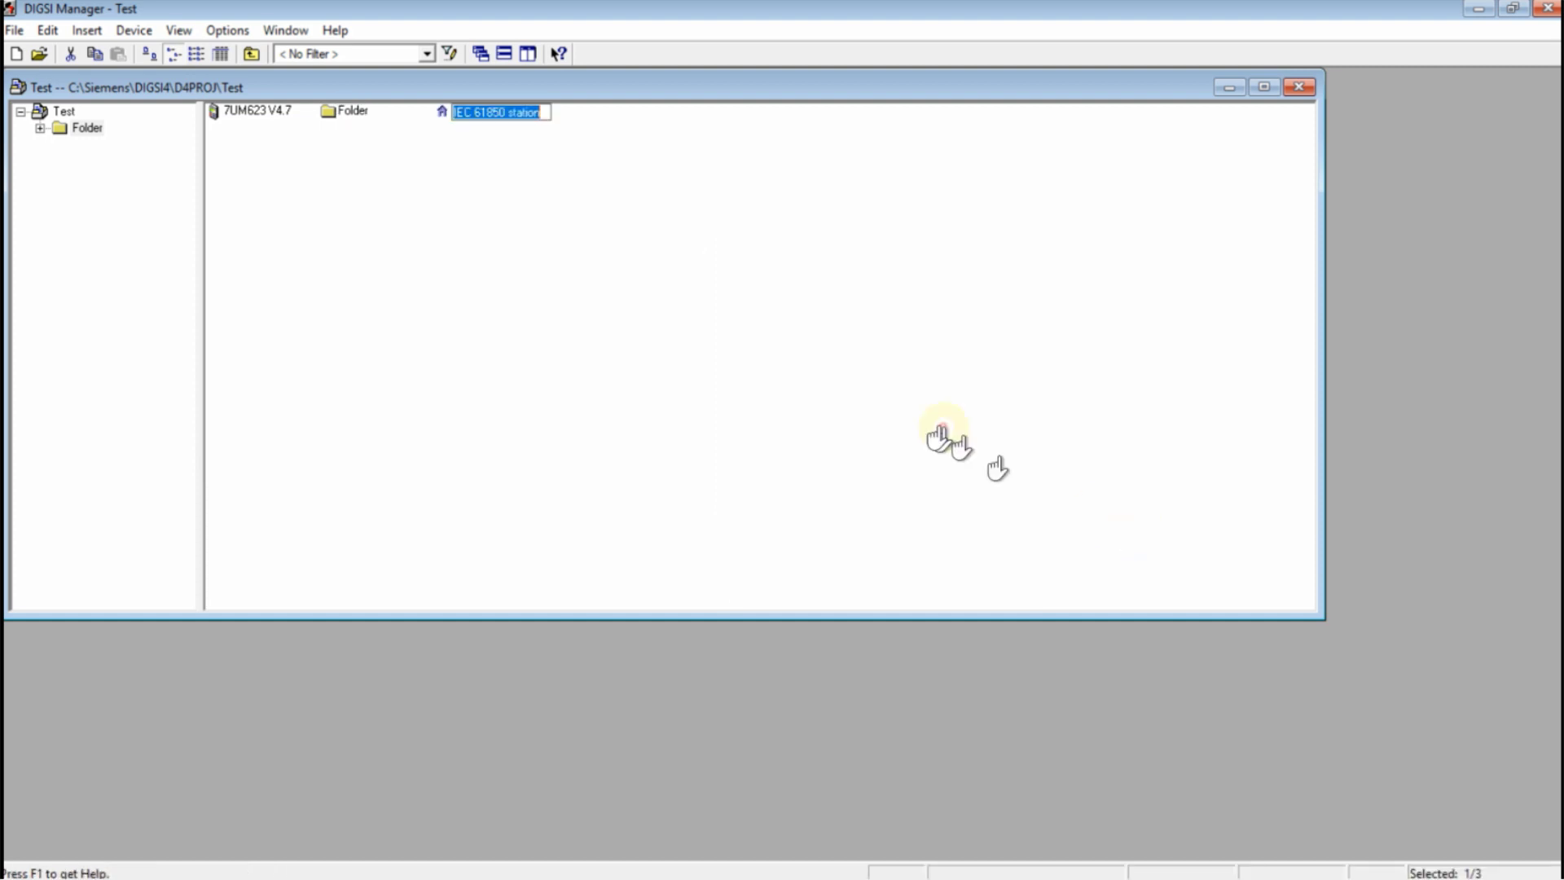
pyautogui.click(561, 231)
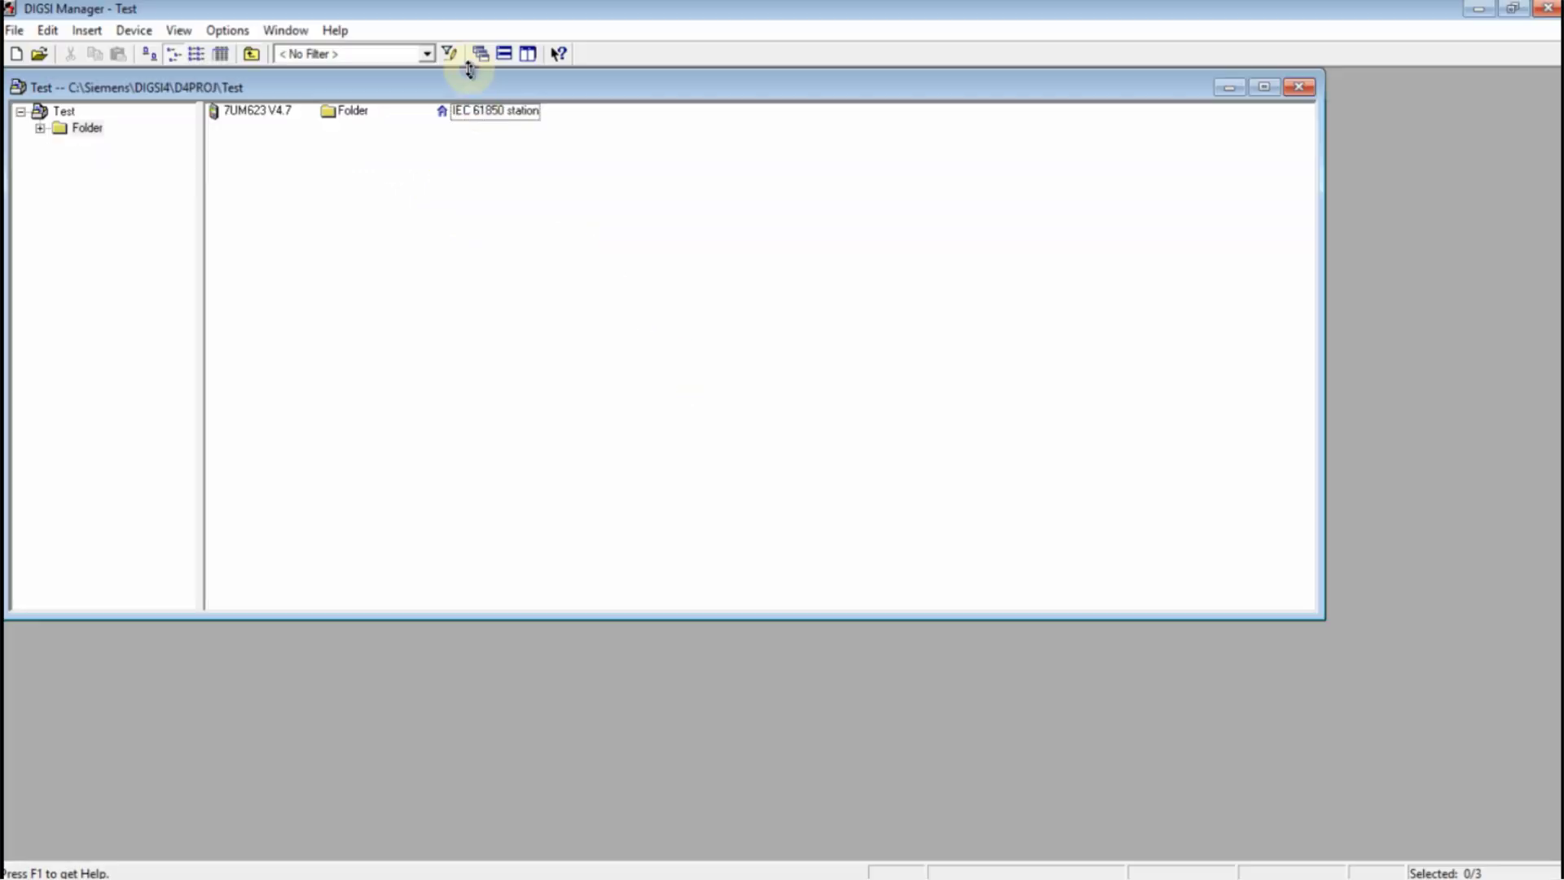
# Confirm both prompts and create the station file test.scd inside the Test project folder
pyautogui.doubleClick(489, 110)
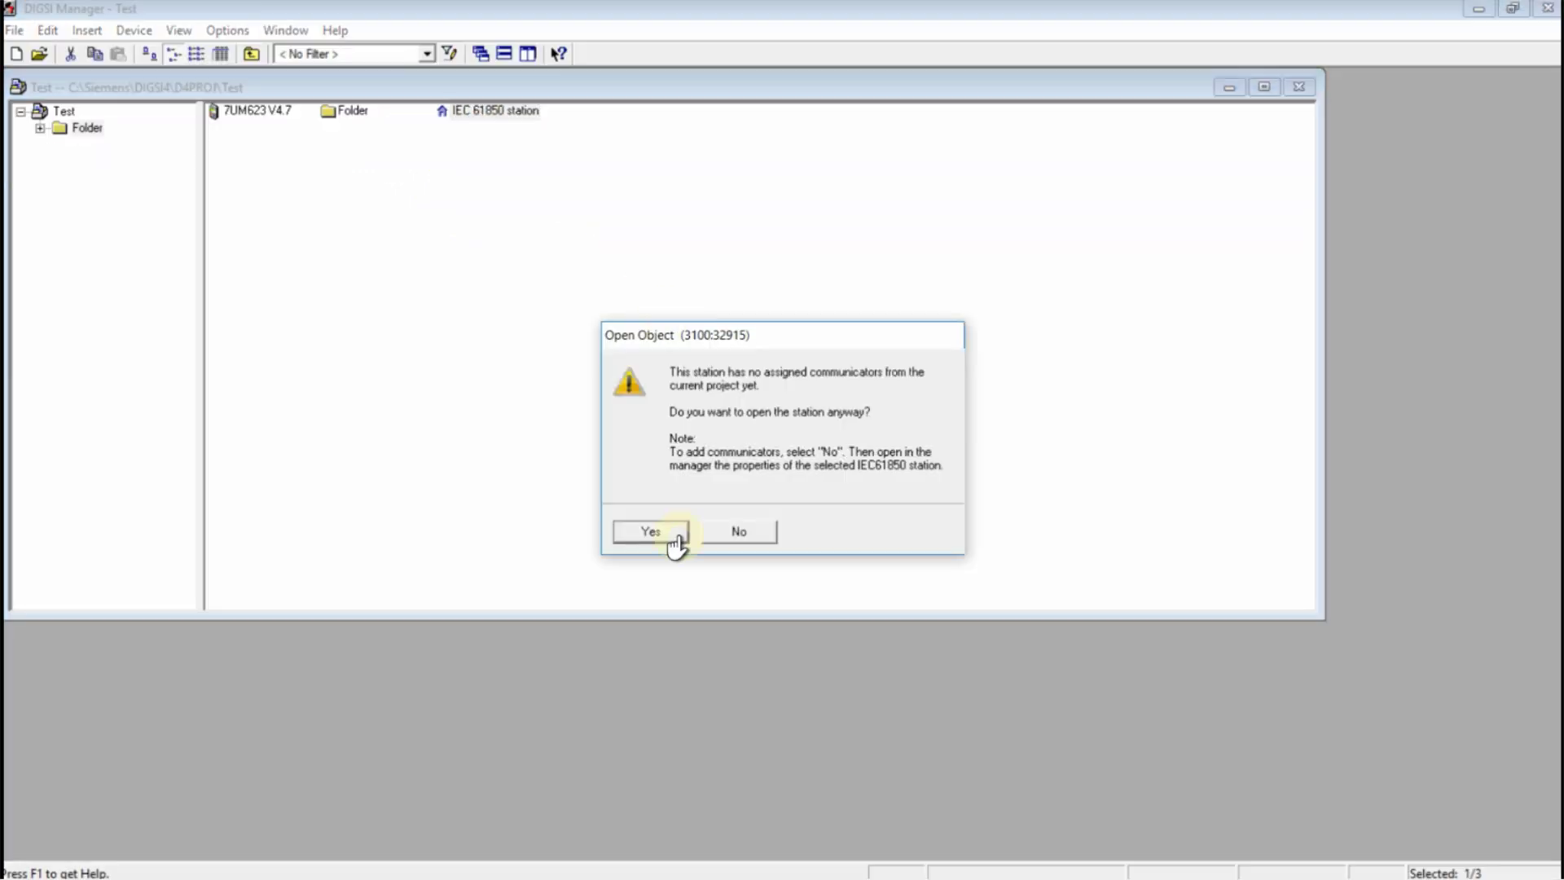
pyautogui.click(640, 528)
pyautogui.click(834, 544)
pyautogui.click(716, 512)
pyautogui.write('test')
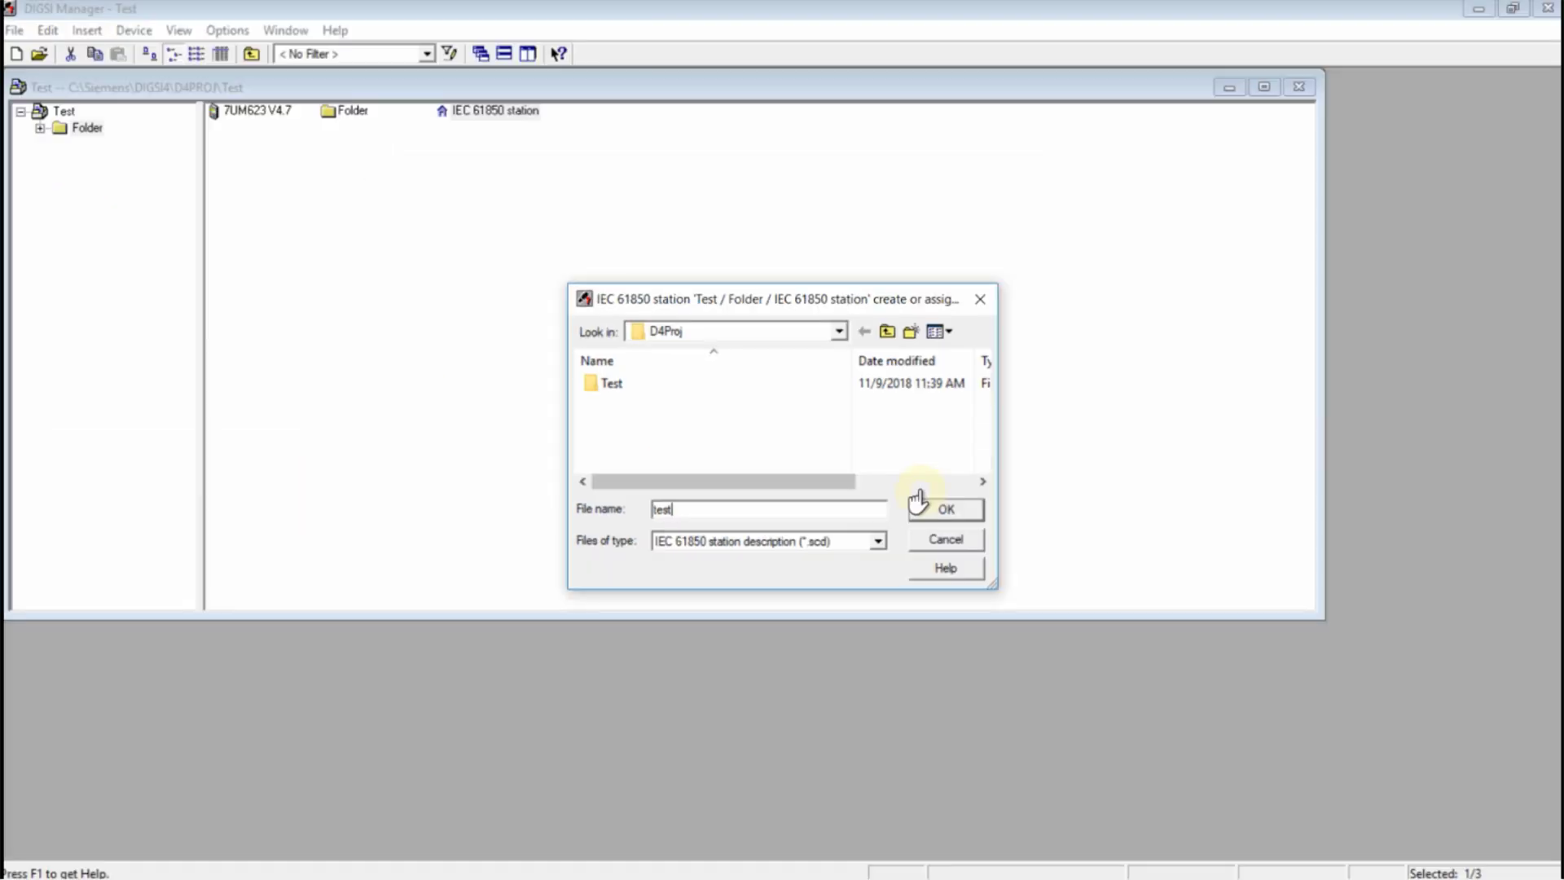
pyautogui.click(1006, 560)
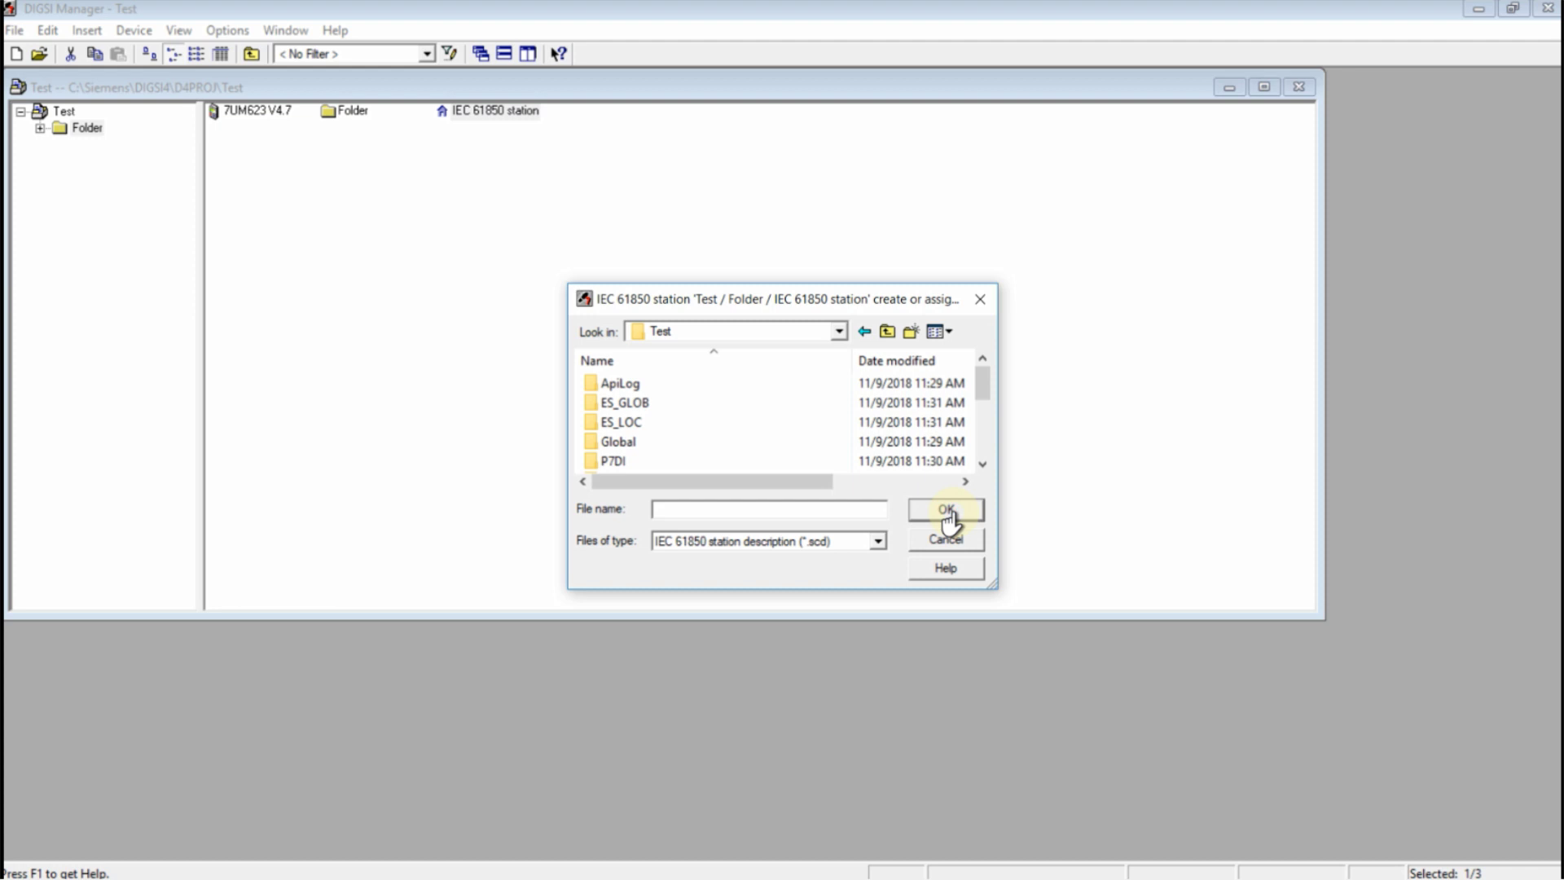
pyautogui.click(854, 510)
pyautogui.write('test')
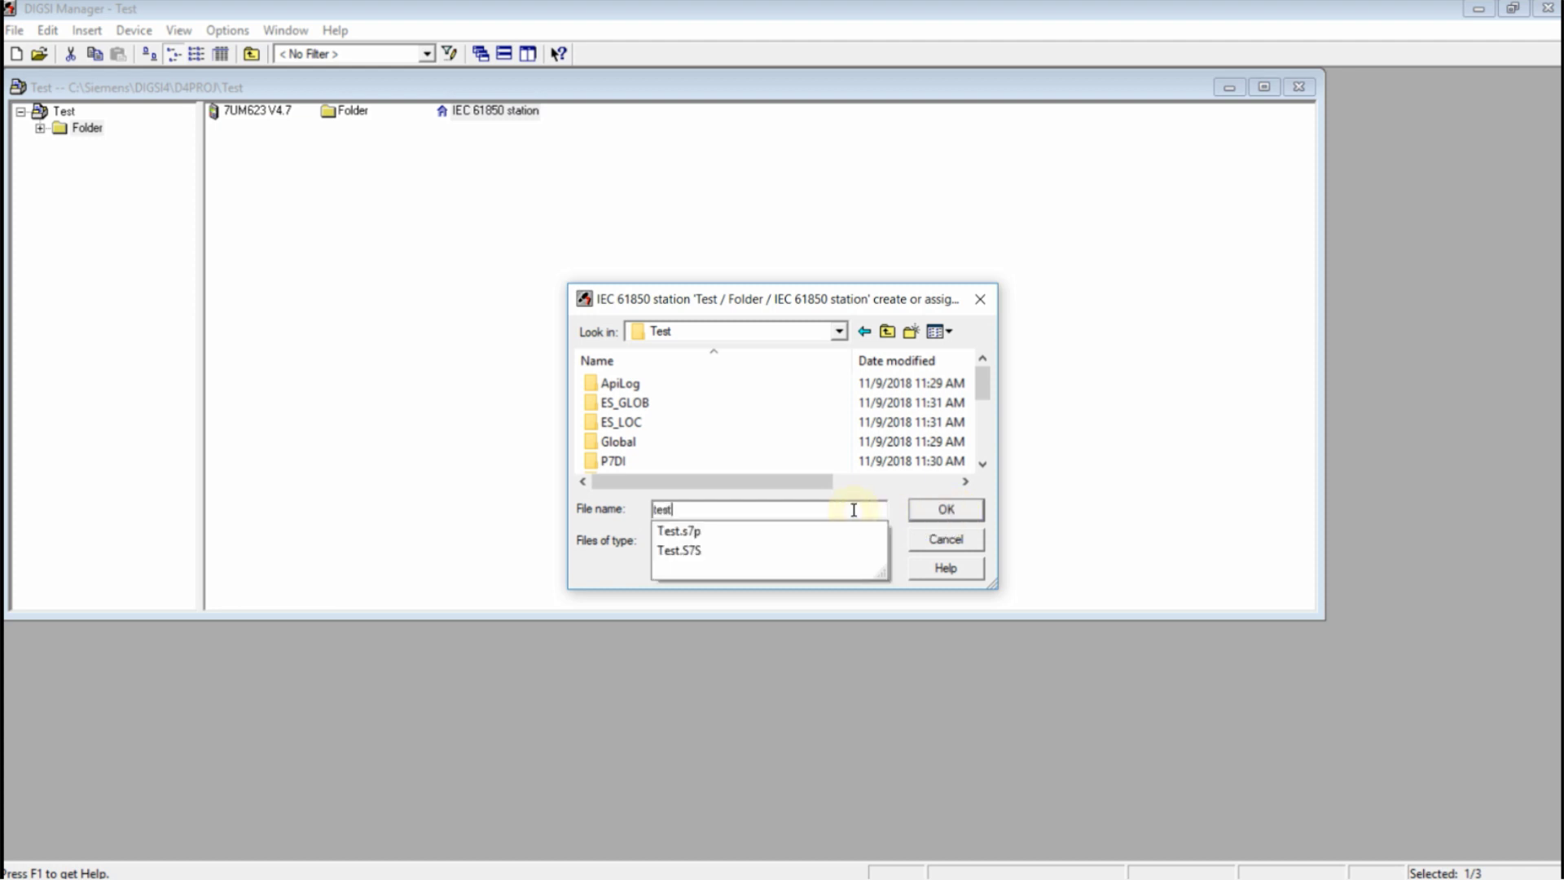
pyautogui.click(937, 510)
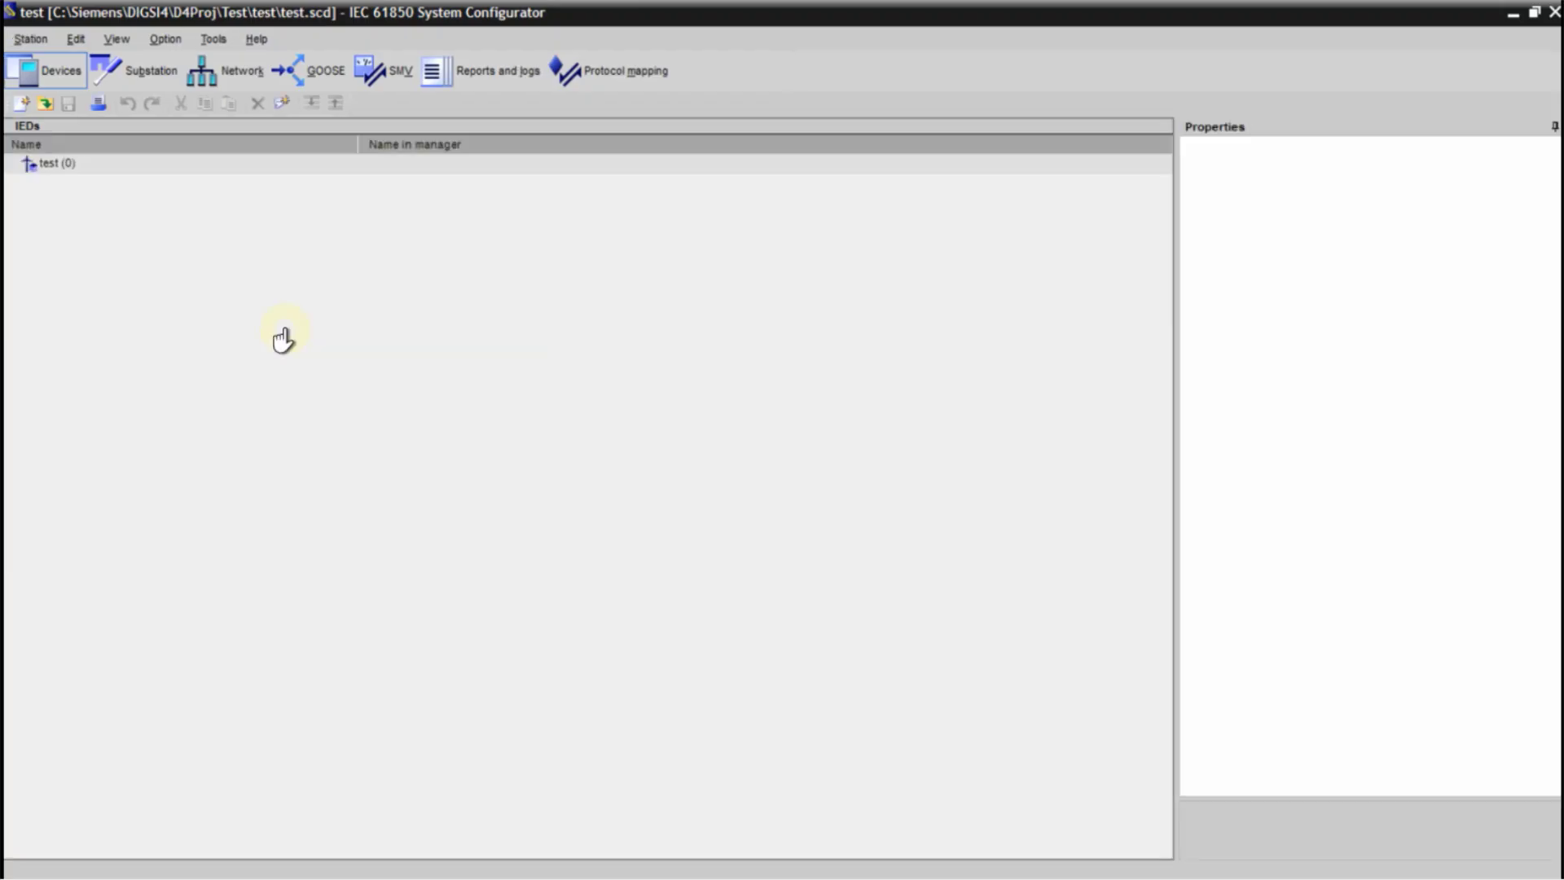
# Switch to the substation view and type notes 'IEC61850 function OK', 'Now DIGSI is ready for USE', 'with FULL VERSION++'
pyautogui.hotkey('alt', 'b')
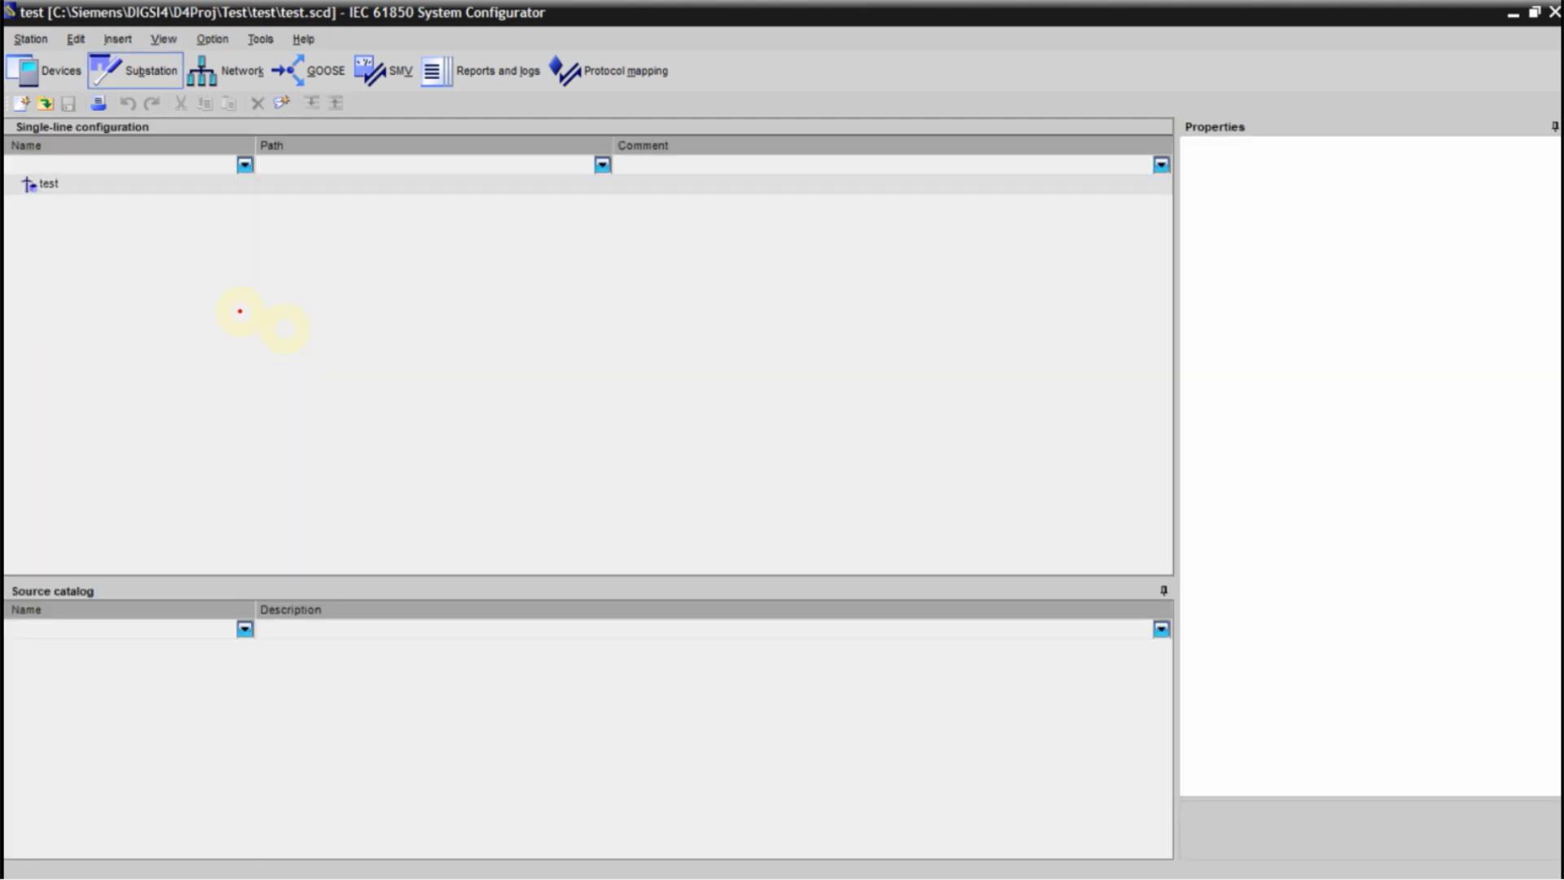
pyautogui.write('t')
pyautogui.write('IE')
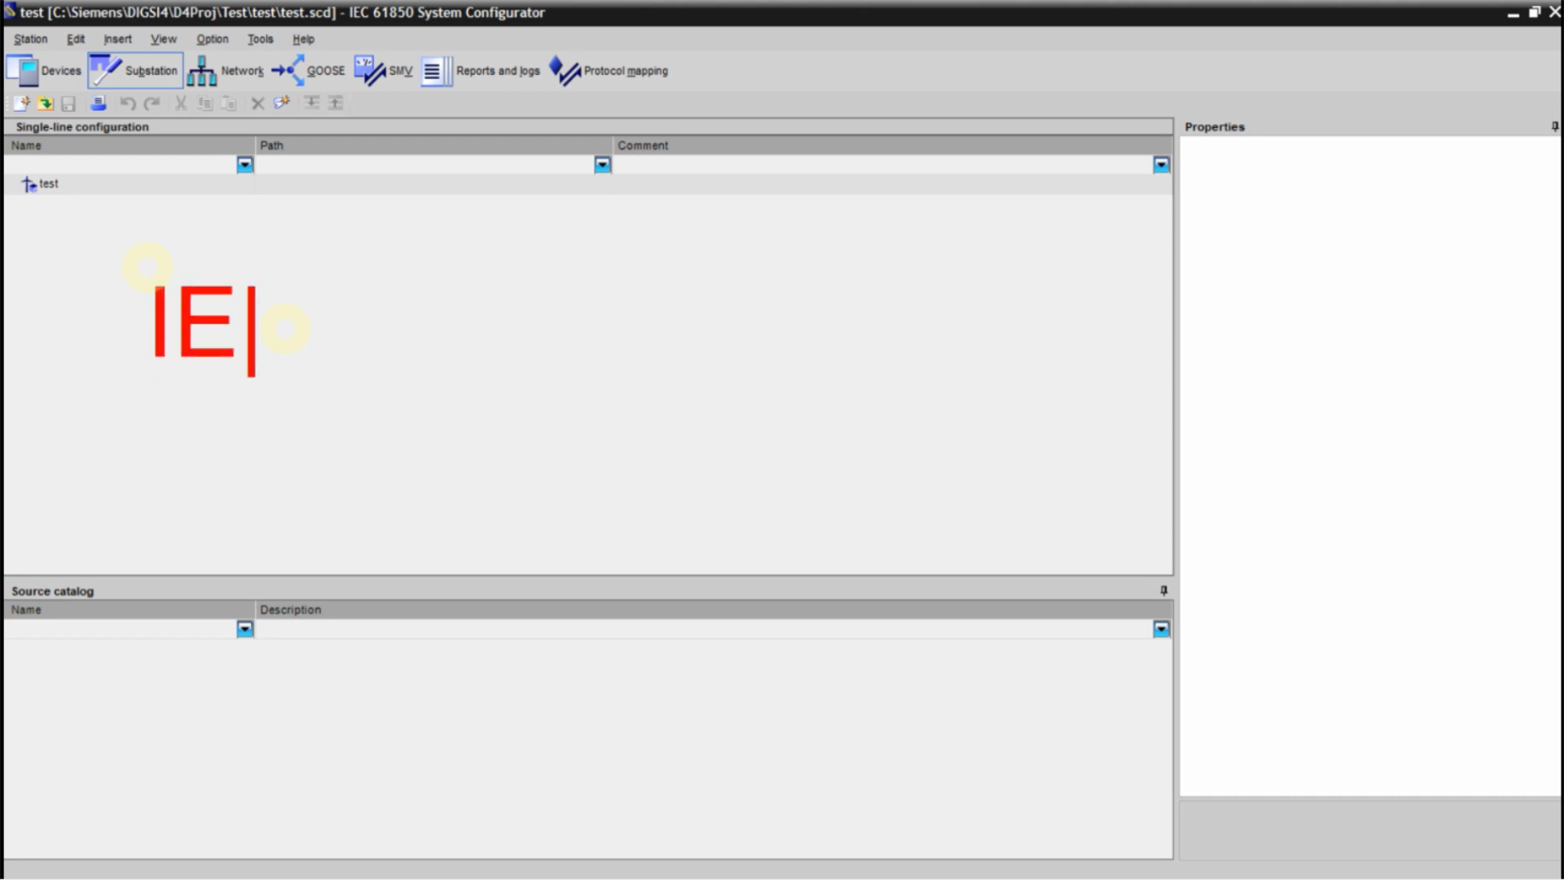
pyautogui.write('C61')
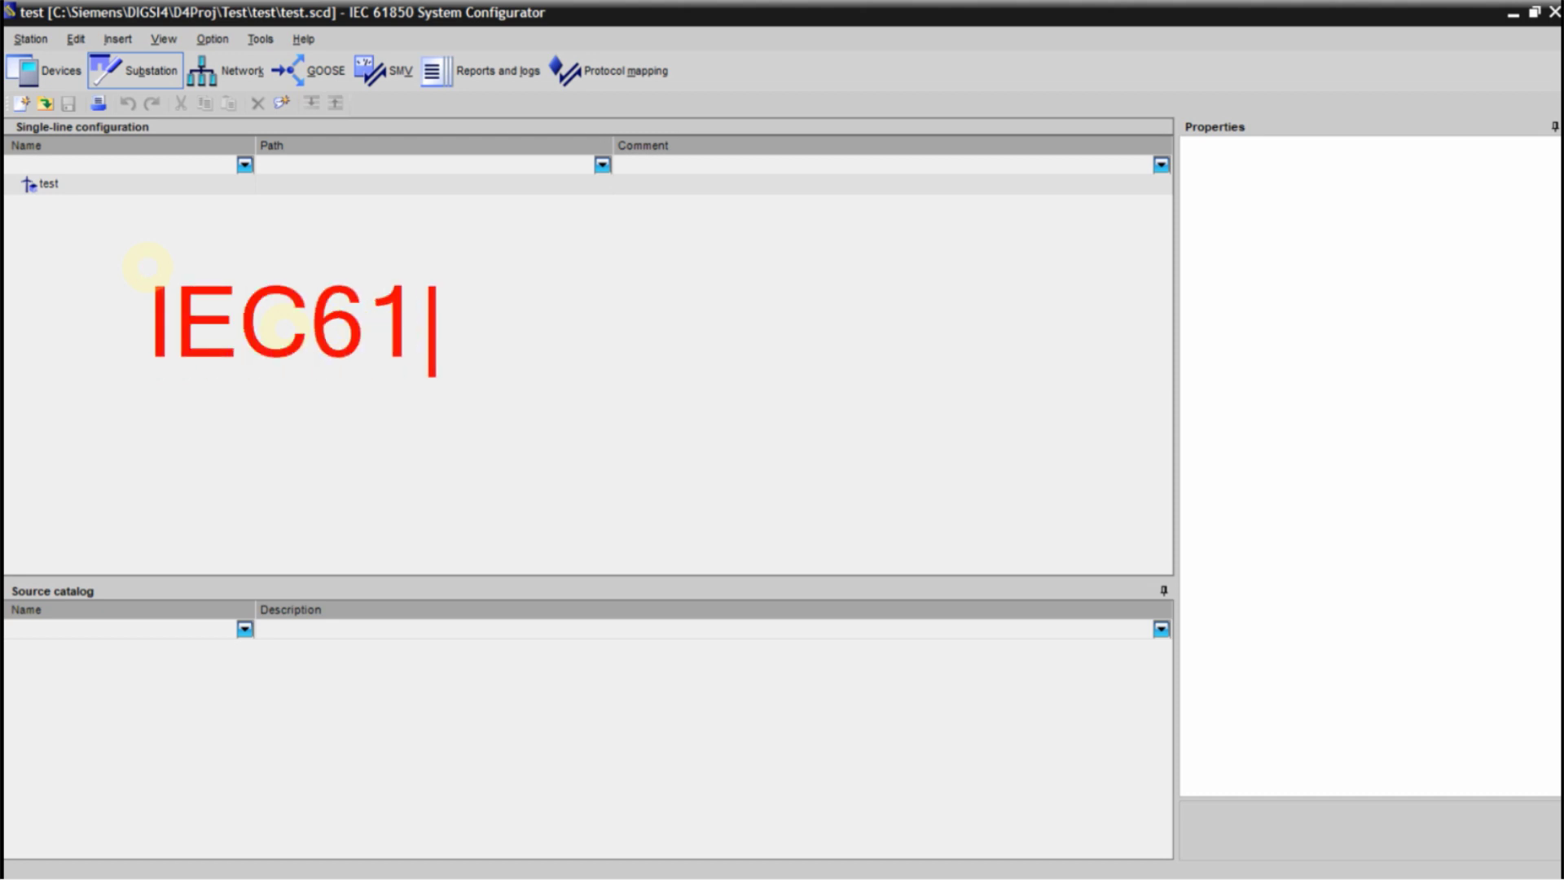
pyautogui.write('850 f')
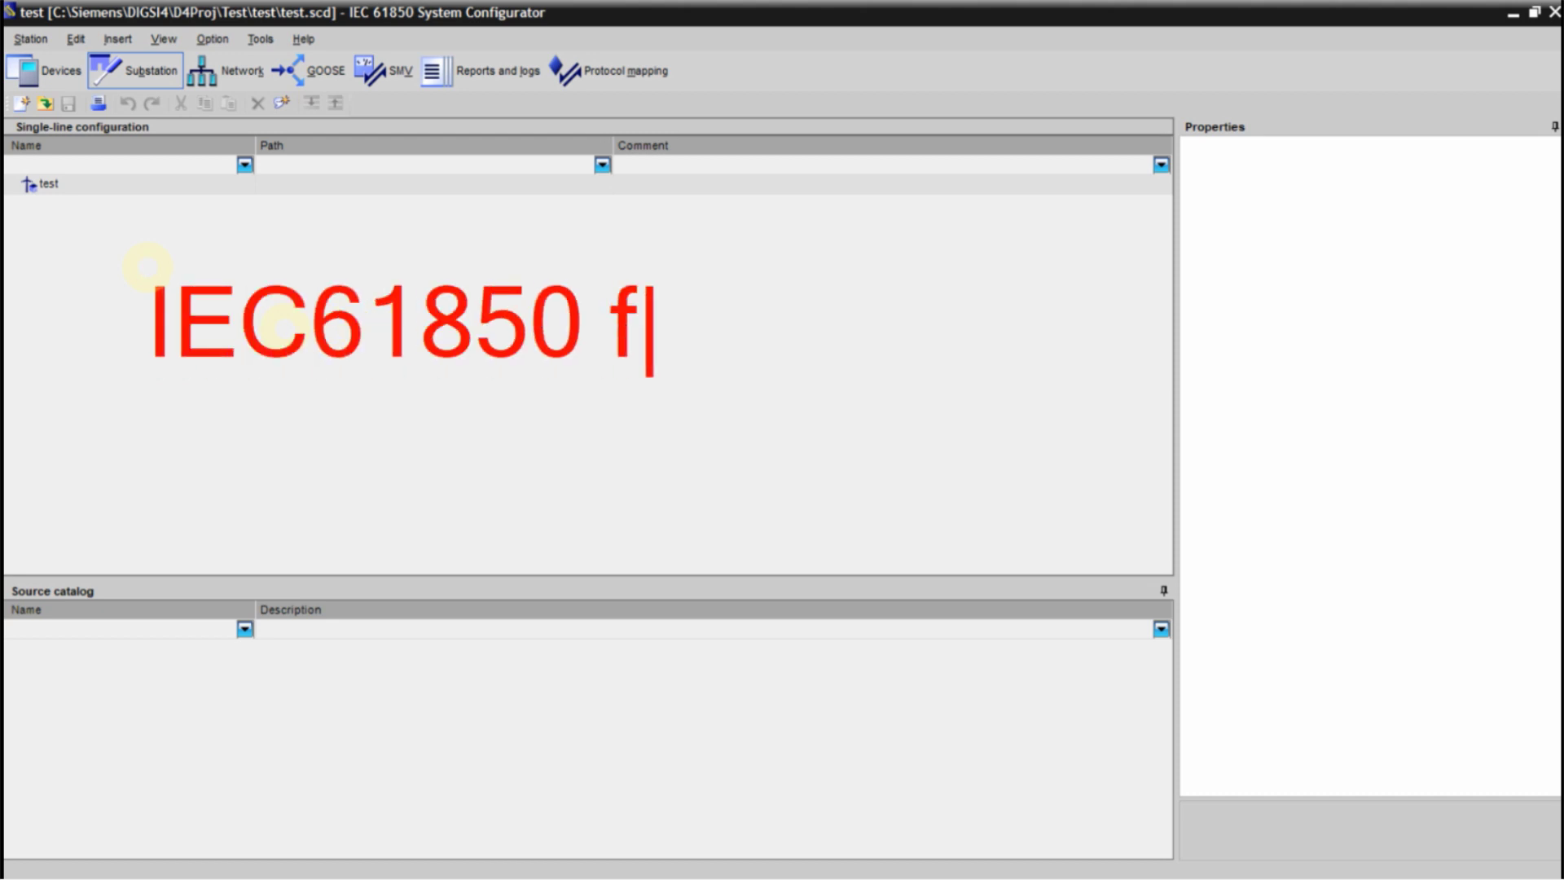
pyautogui.write('unction OK')
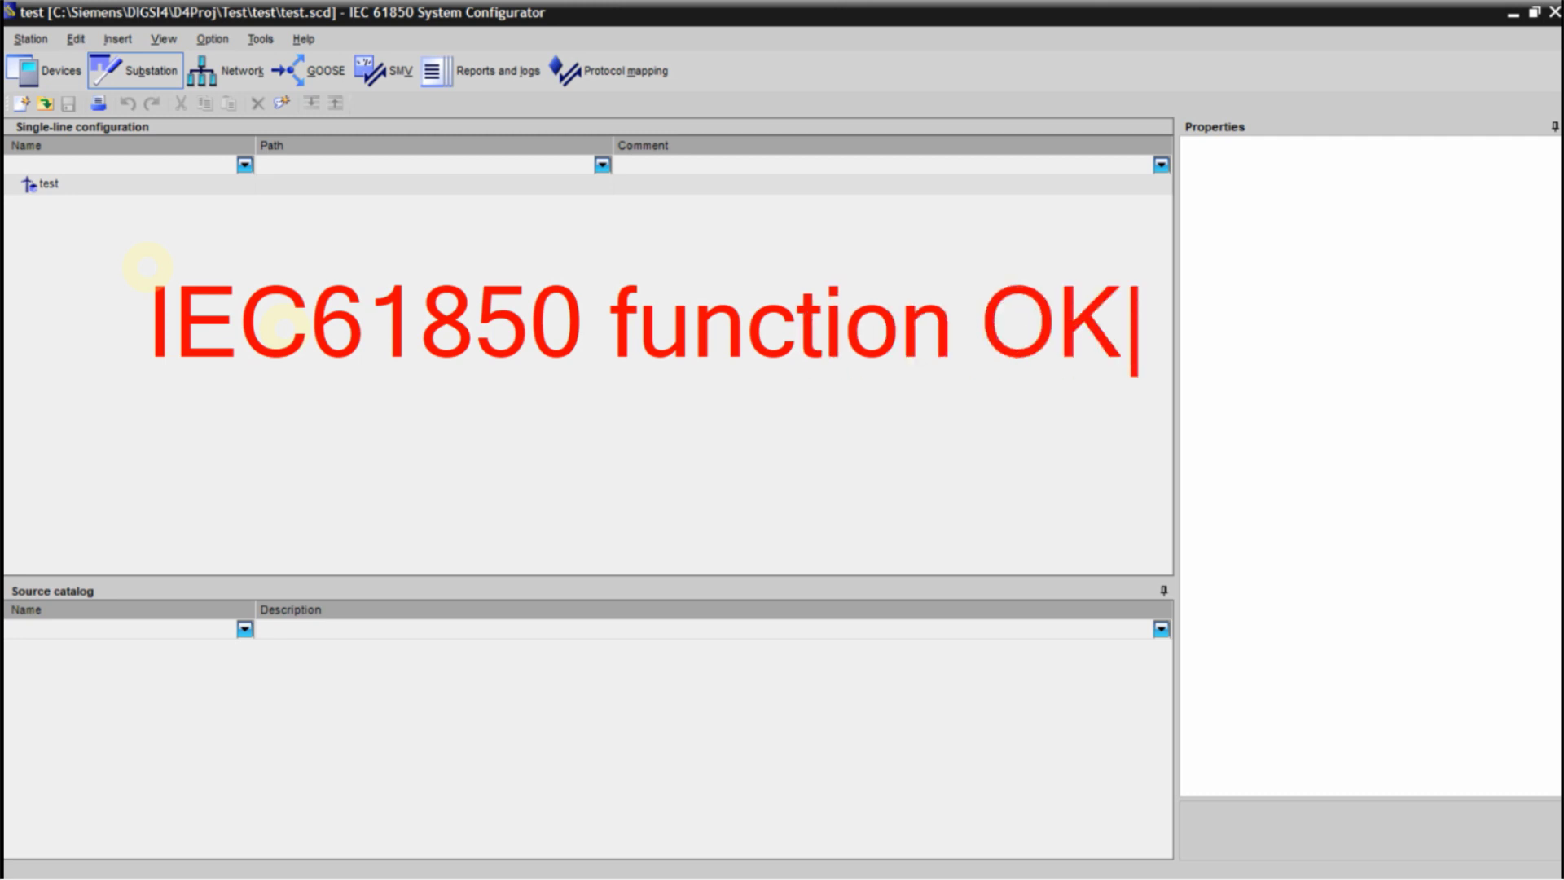
pyautogui.press('Return')
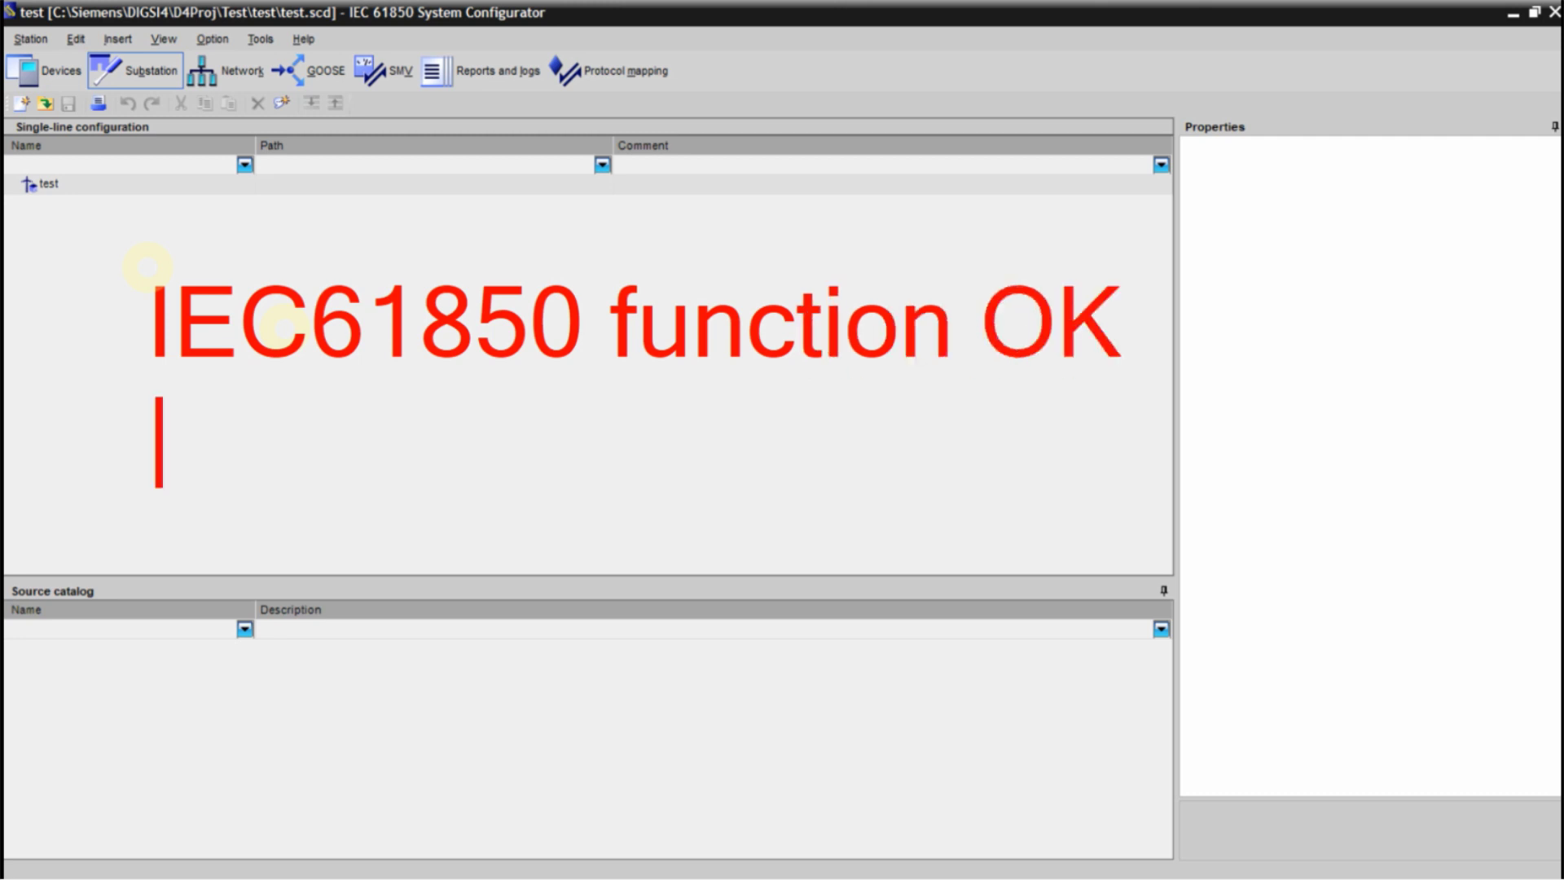
pyautogui.write('Now DIGSI is rea')
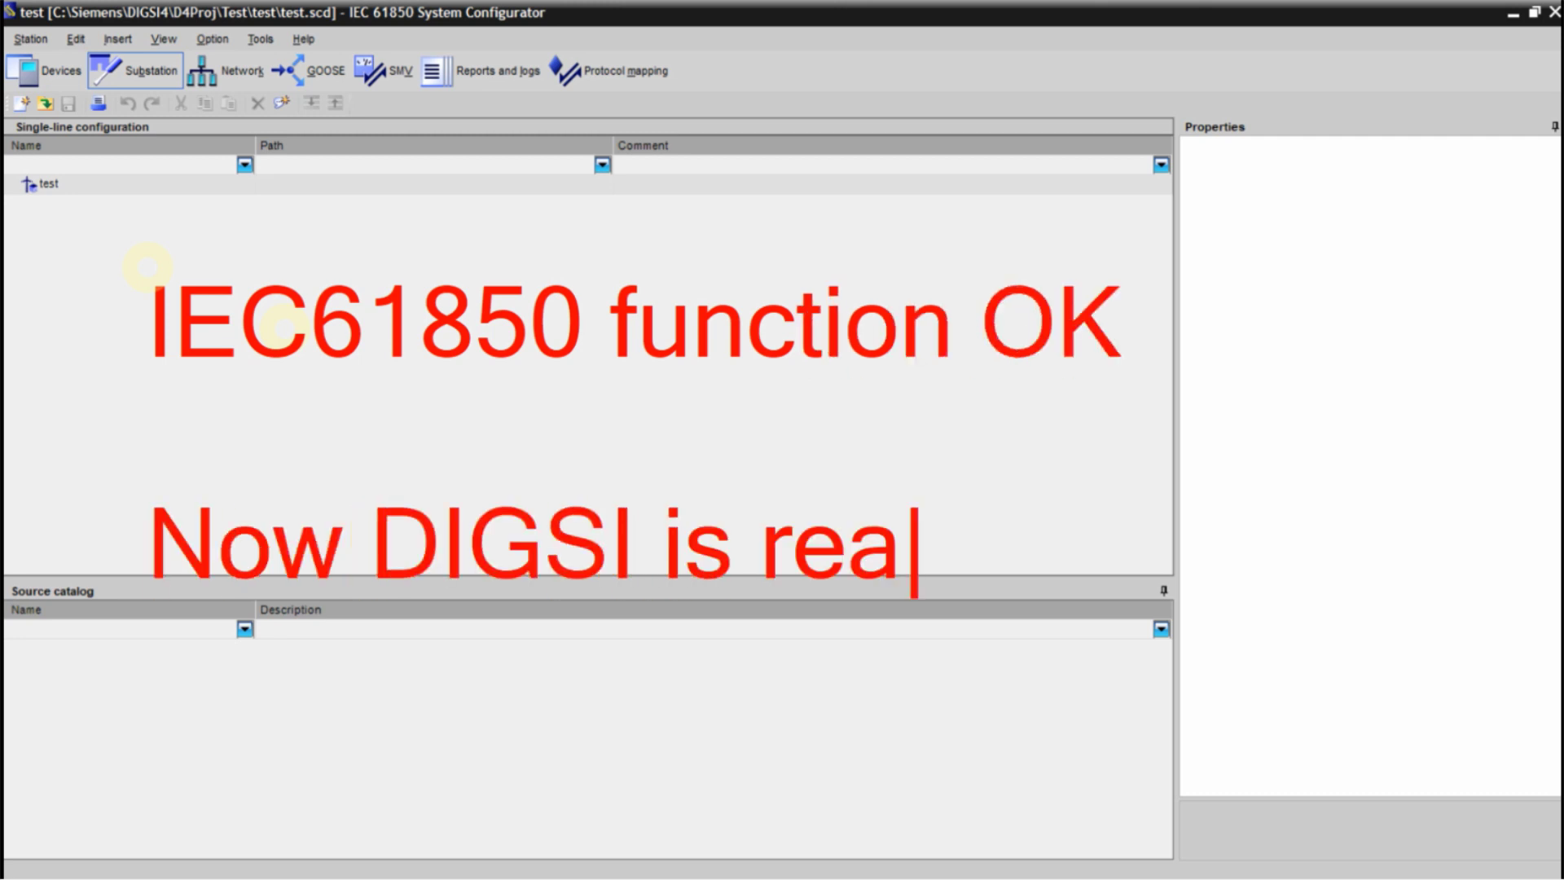
pyautogui.write('dy for USE')
pyautogui.press('Return')
pyautogui.write('with FULL VERSION')
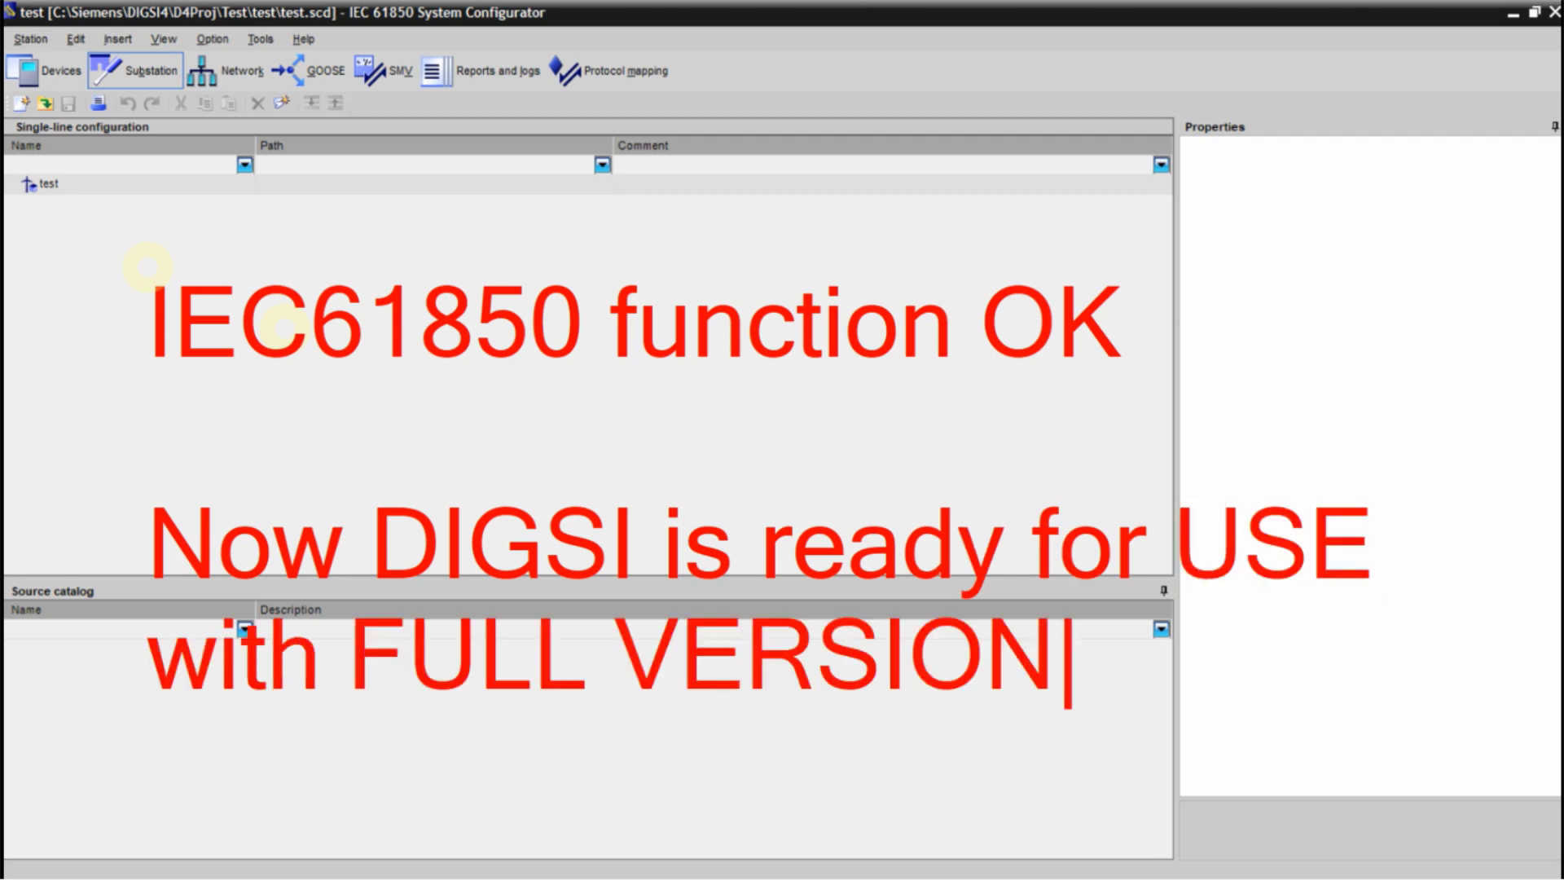
pyautogui.write('++')
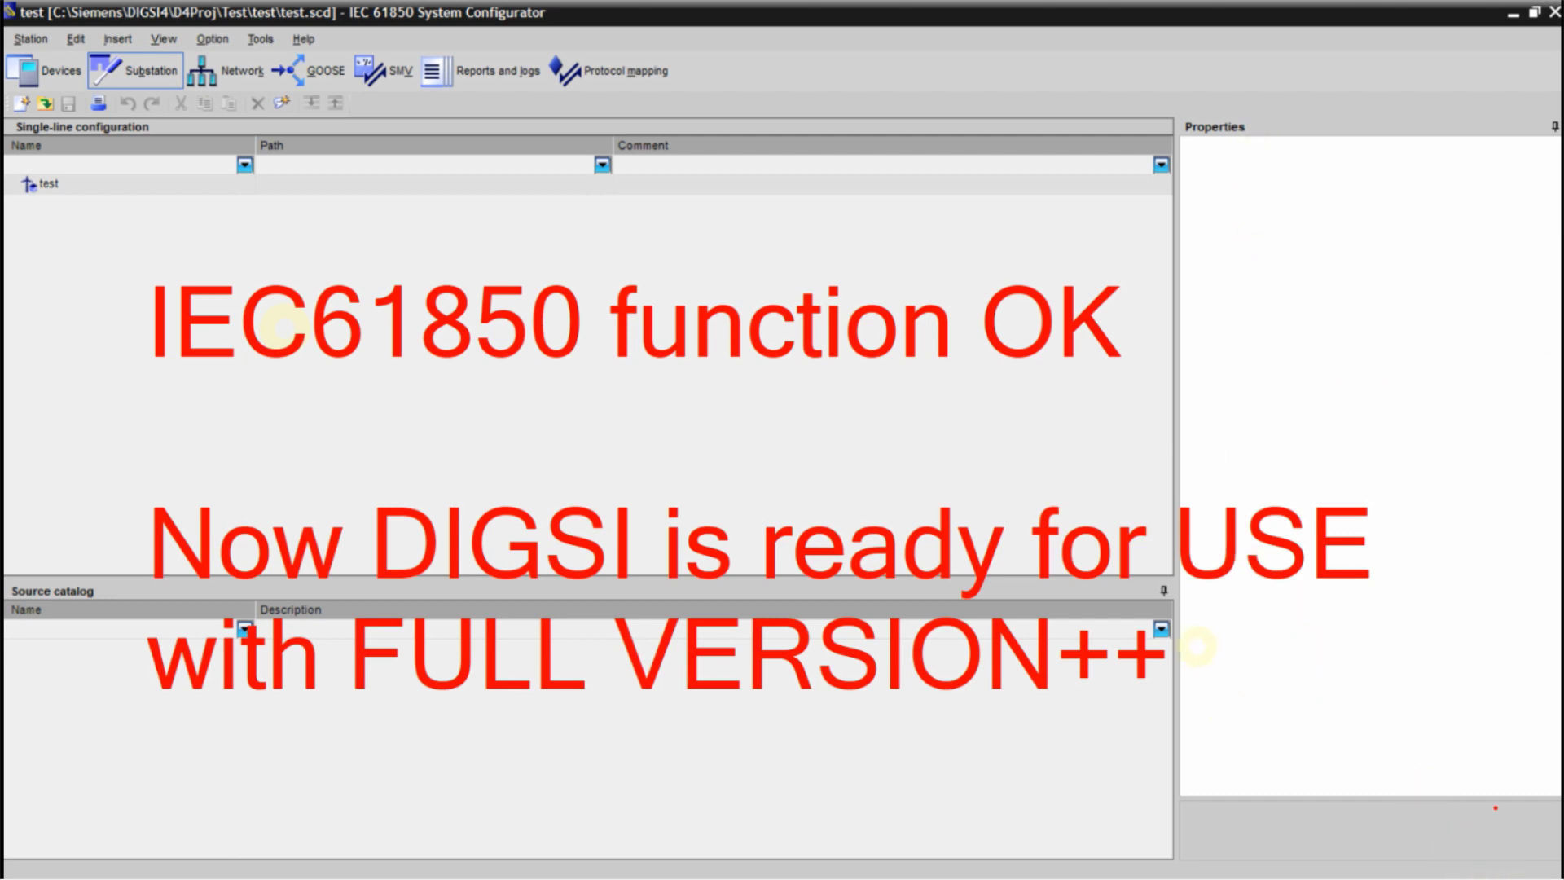
pyautogui.press('Escape')
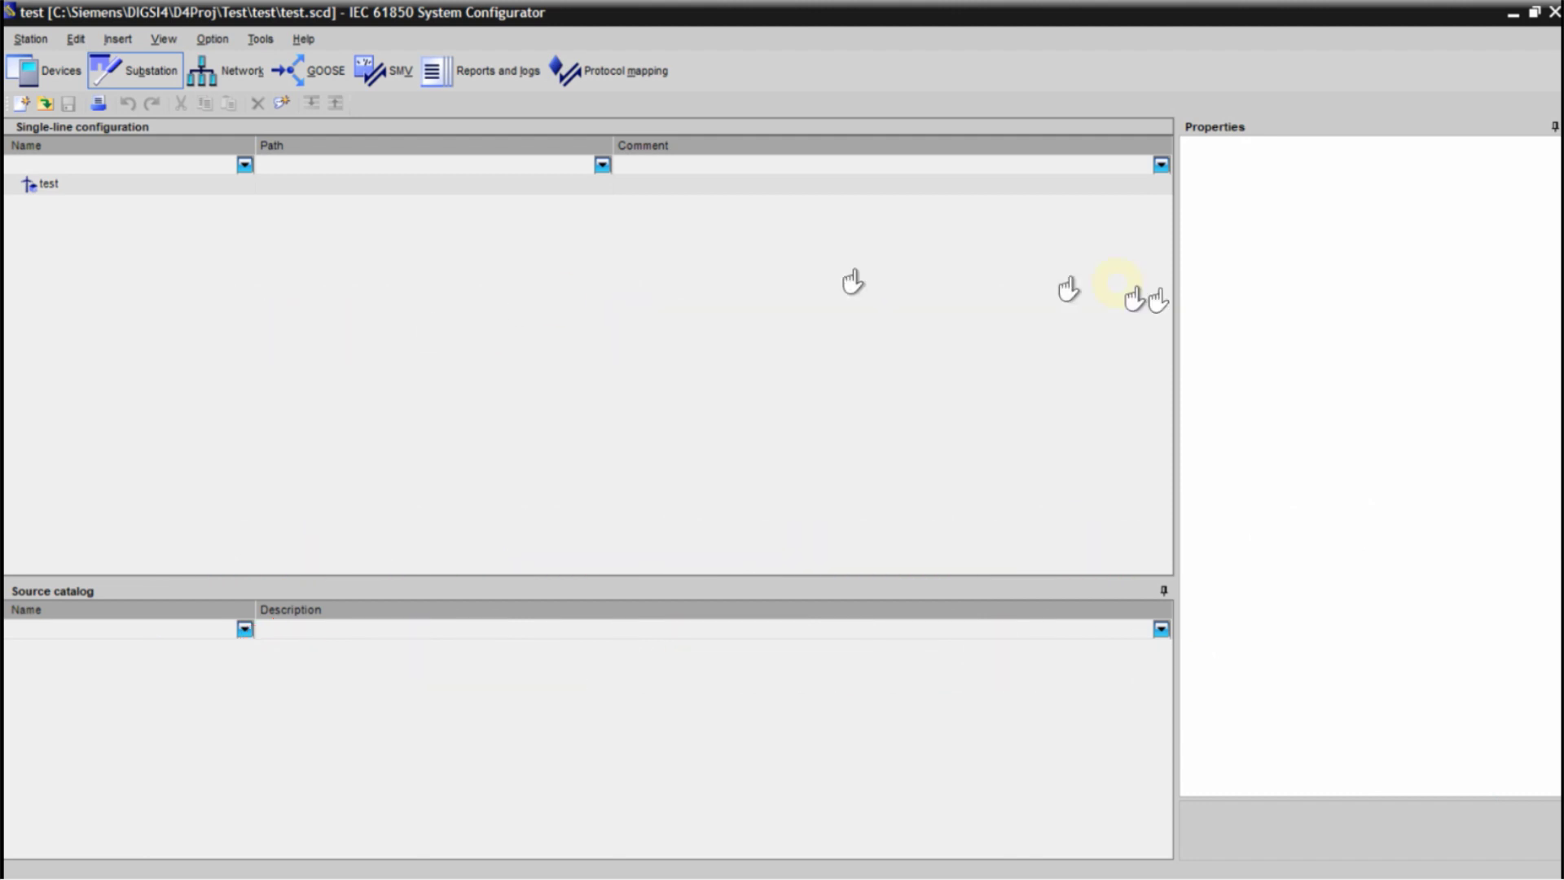